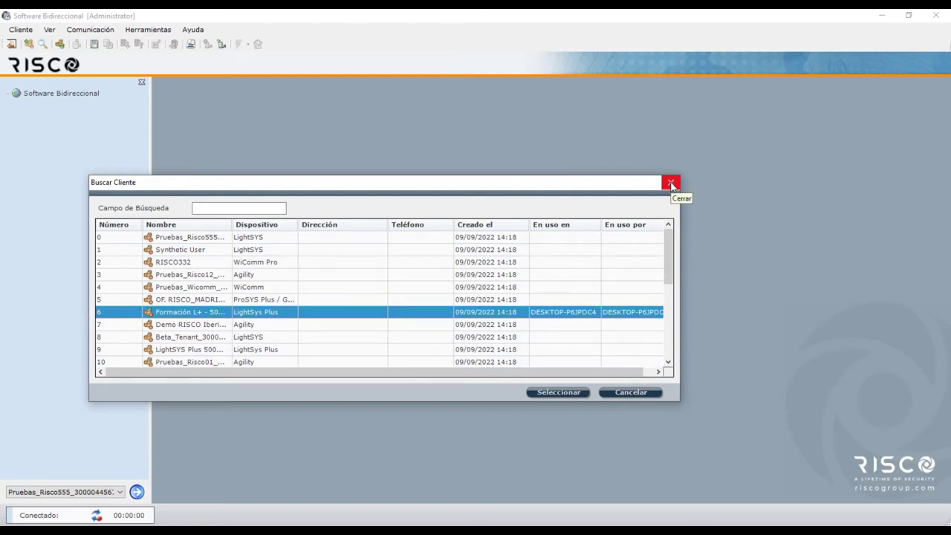
Dismiss the Buscar Cliente dialog without selecting any client
click(671, 183)
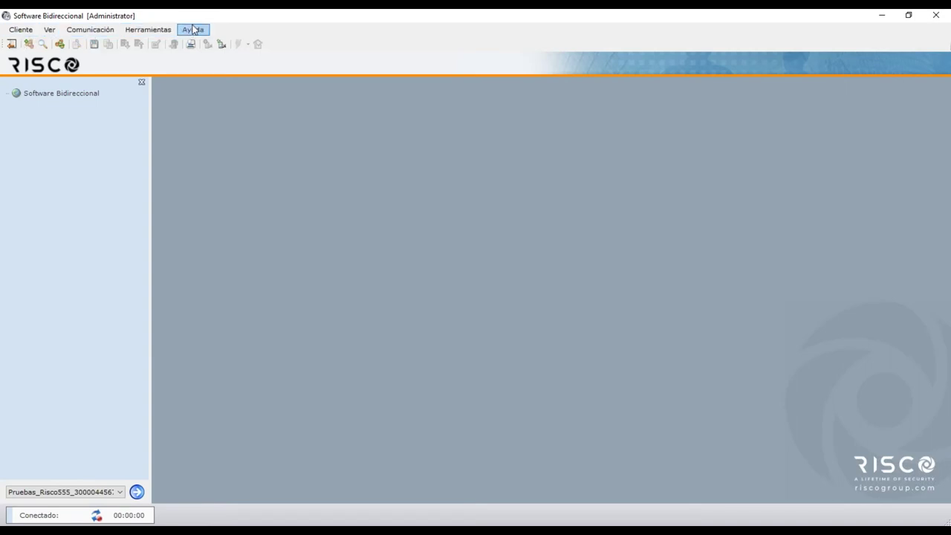
click(89, 30)
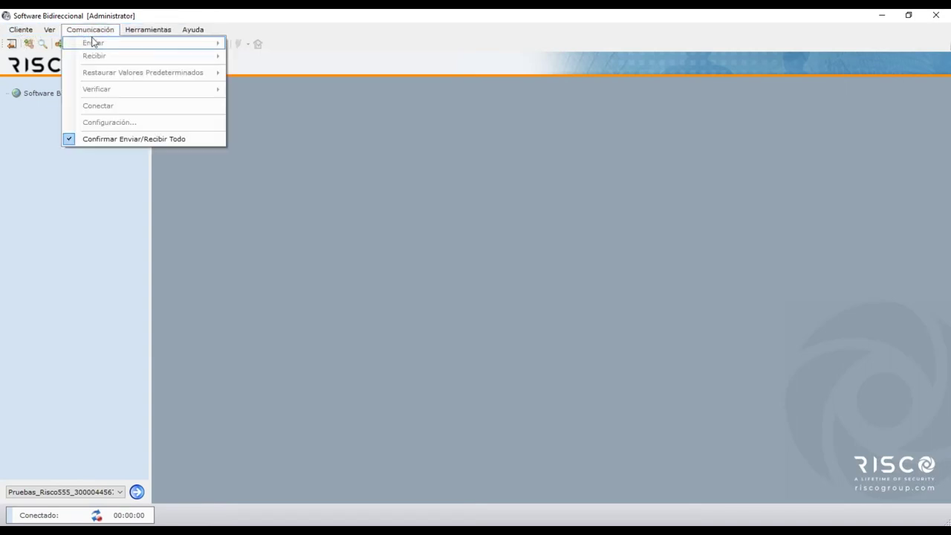
click(207, 17)
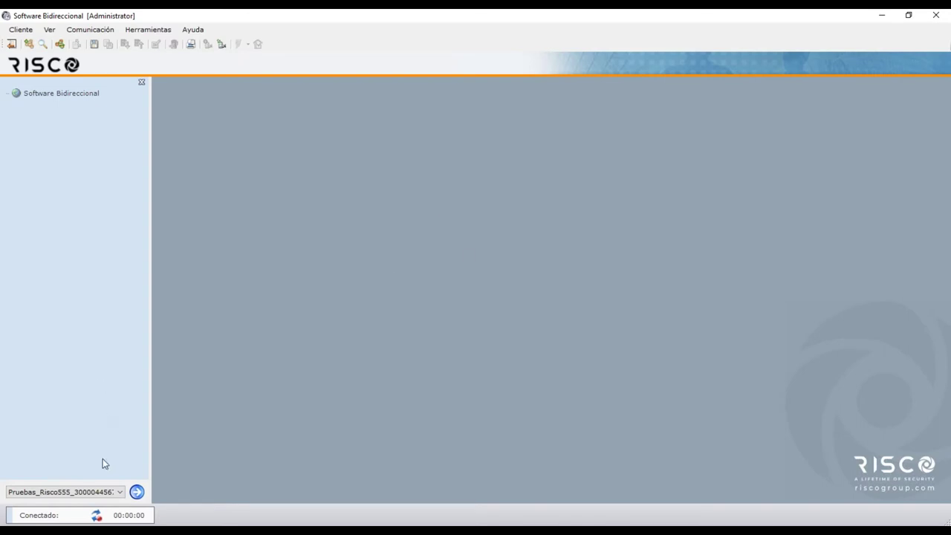
click(85, 493)
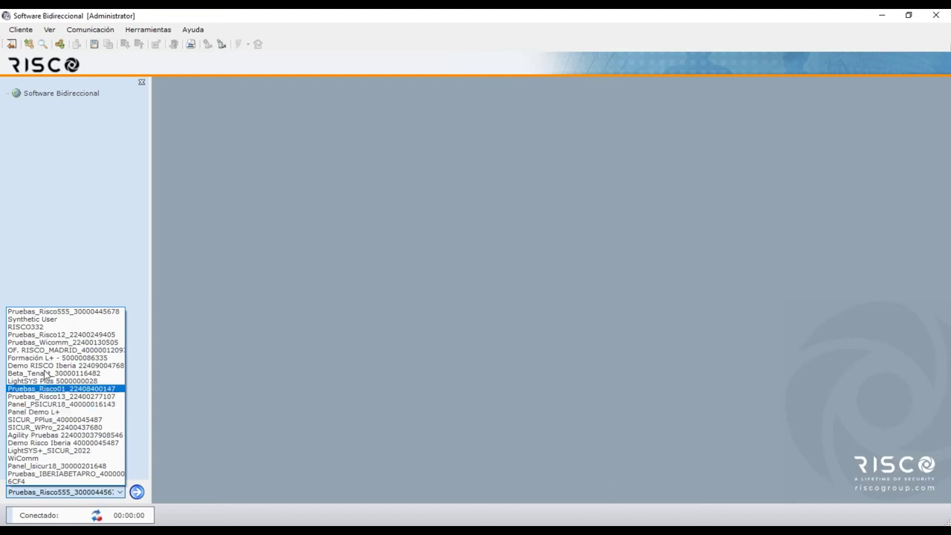
click(69, 243)
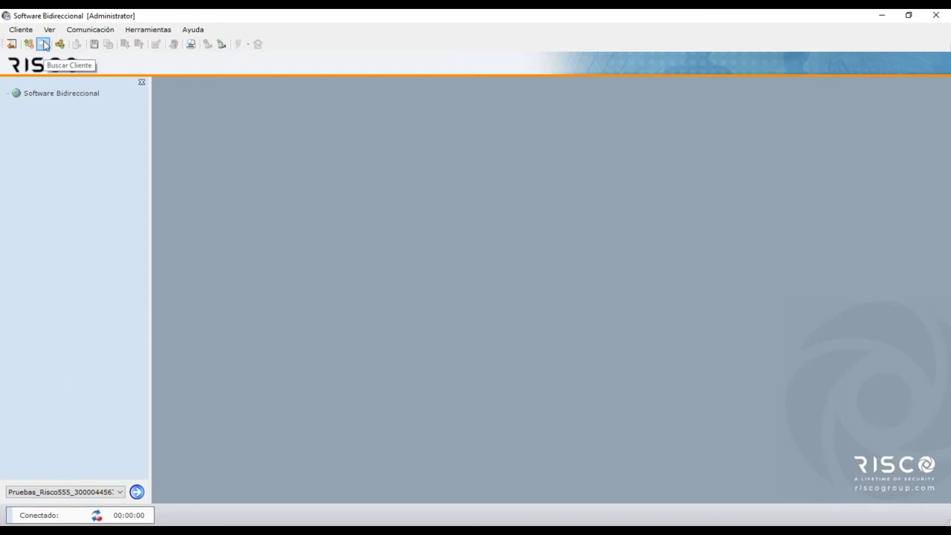
click(43, 45)
click(298, 186)
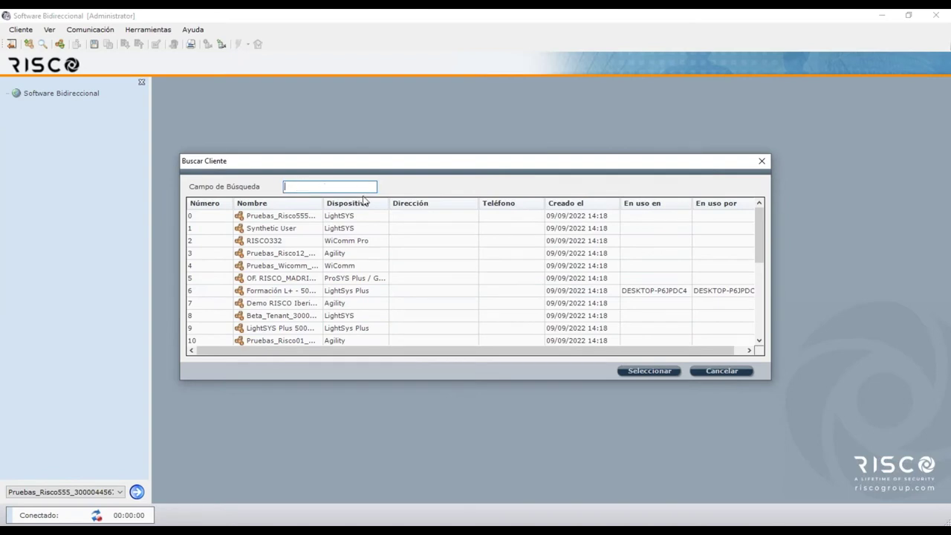
click(361, 207)
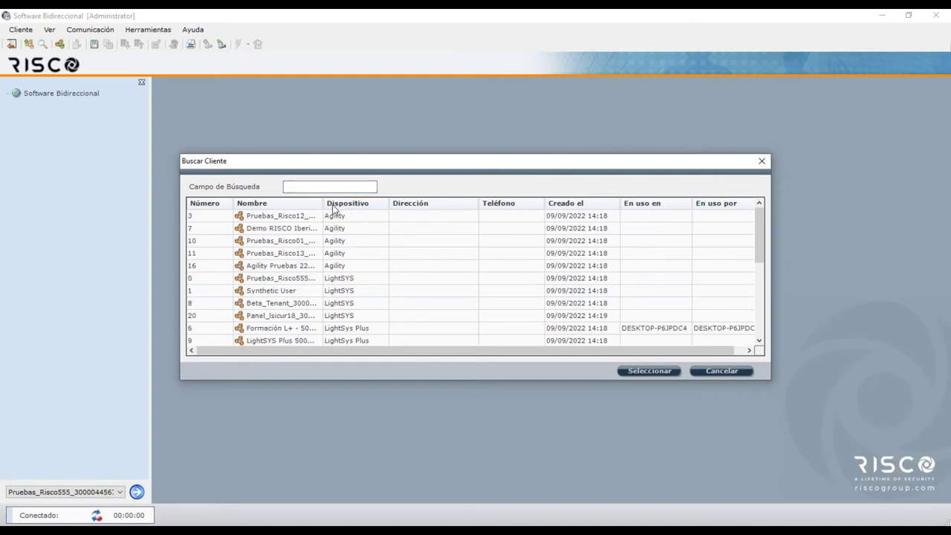
click(280, 205)
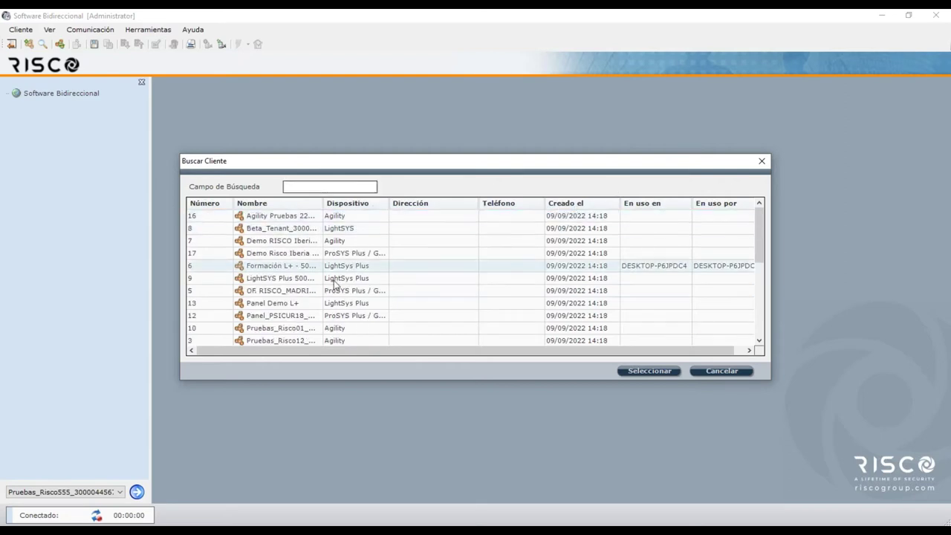
click(714, 371)
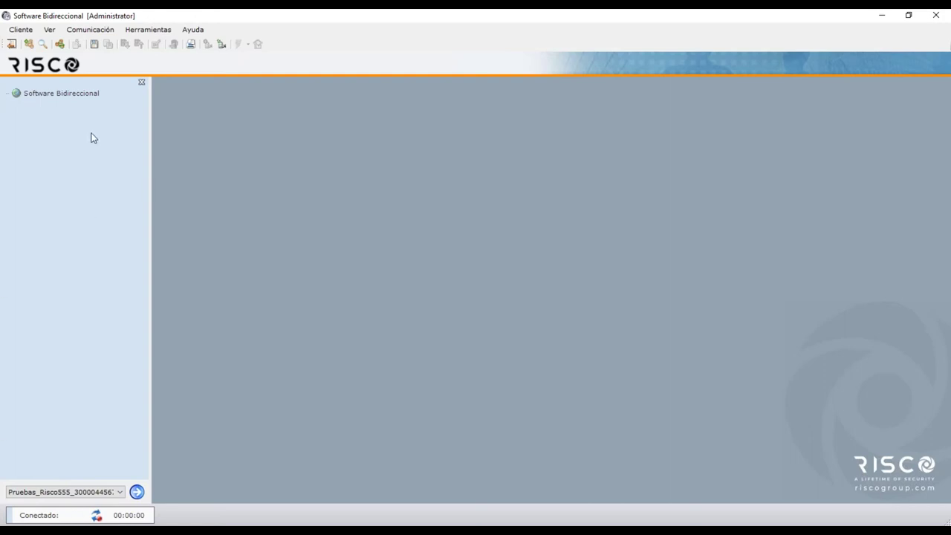
Find the Formación L+ client in the saved-client list, sorted by Dispositivo, and load it
click(44, 45)
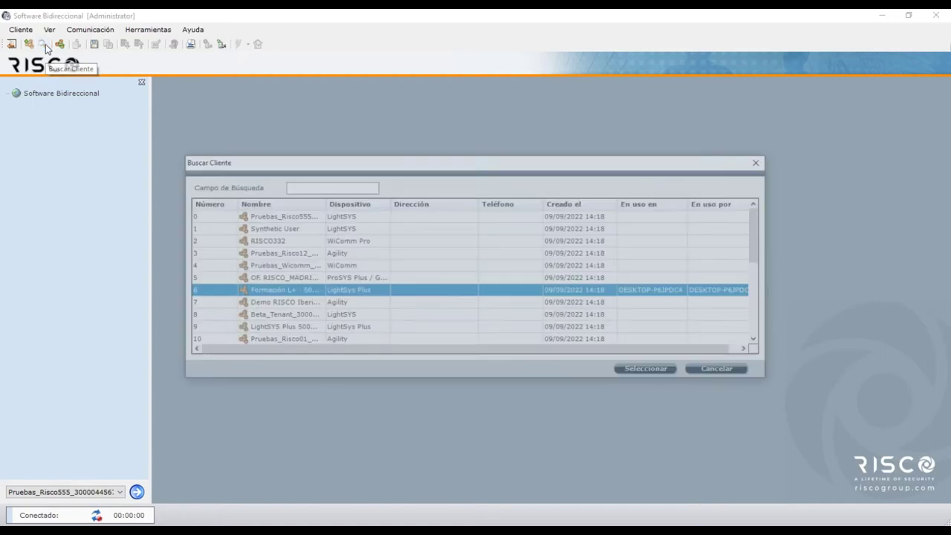
click(340, 205)
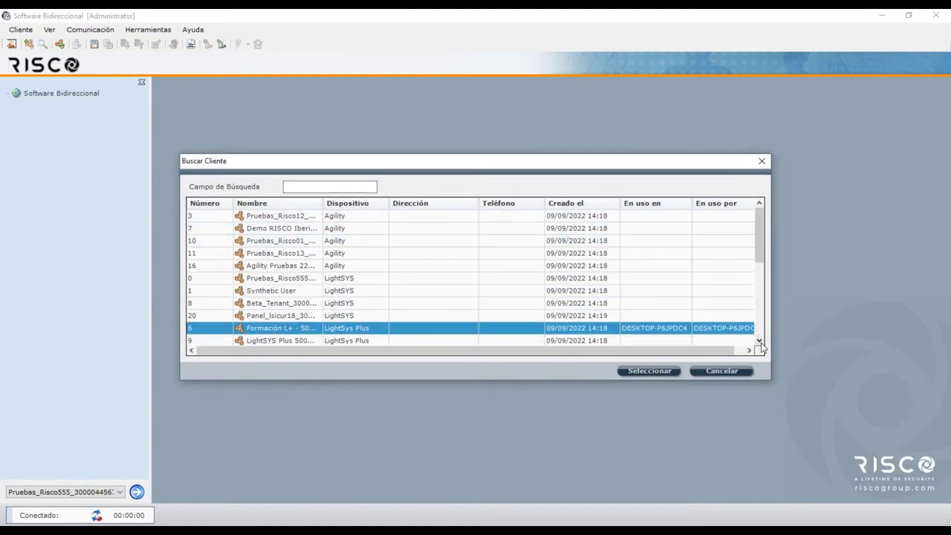
scroll(761, 343, down, 2)
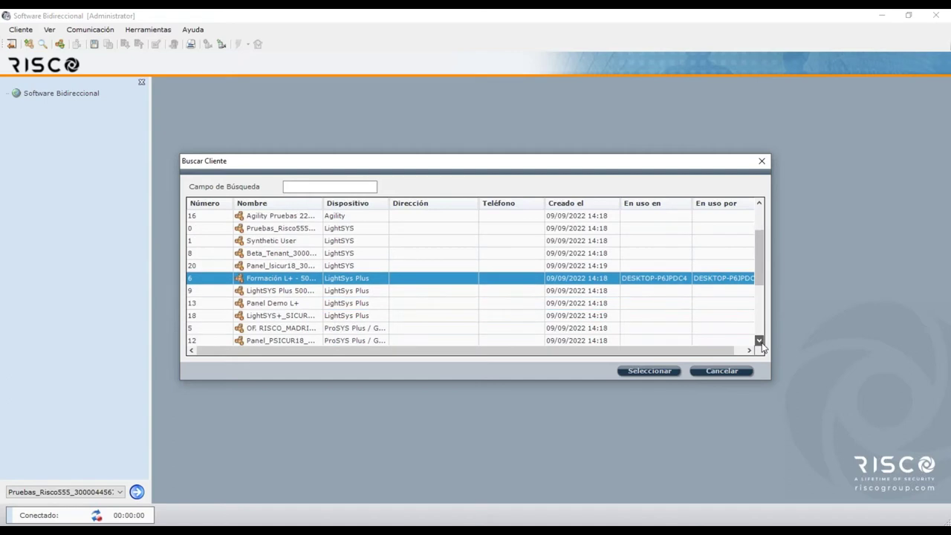
double_click(304, 284)
click(304, 284)
drag(322, 202, 399, 202)
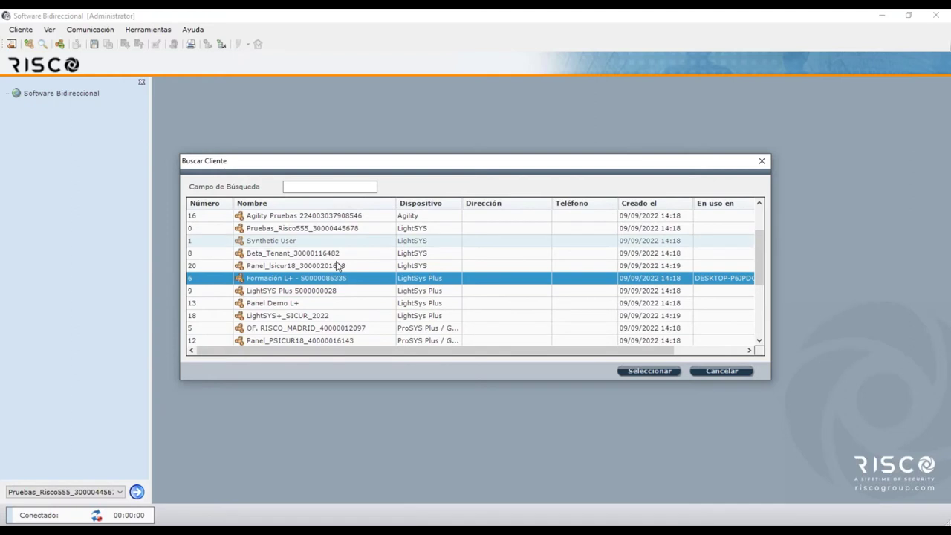
click(641, 371)
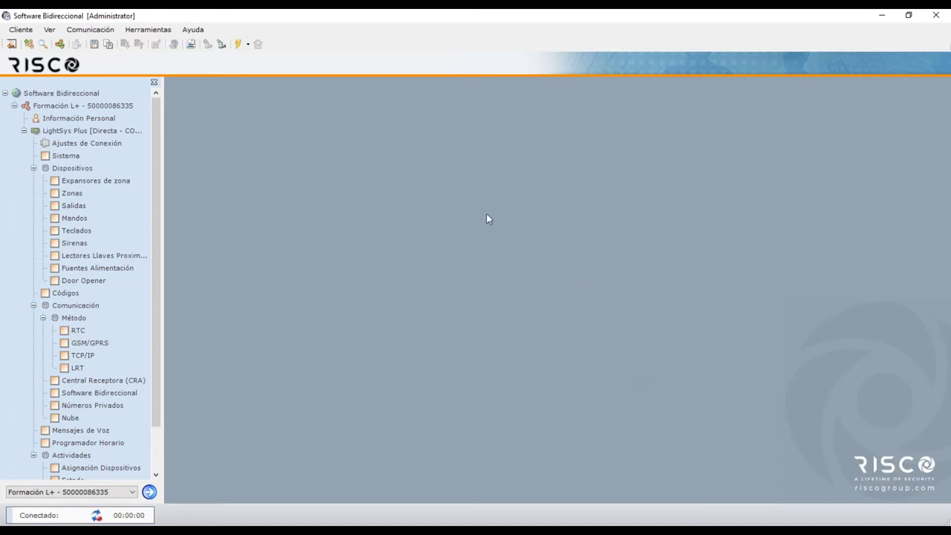
click(98, 31)
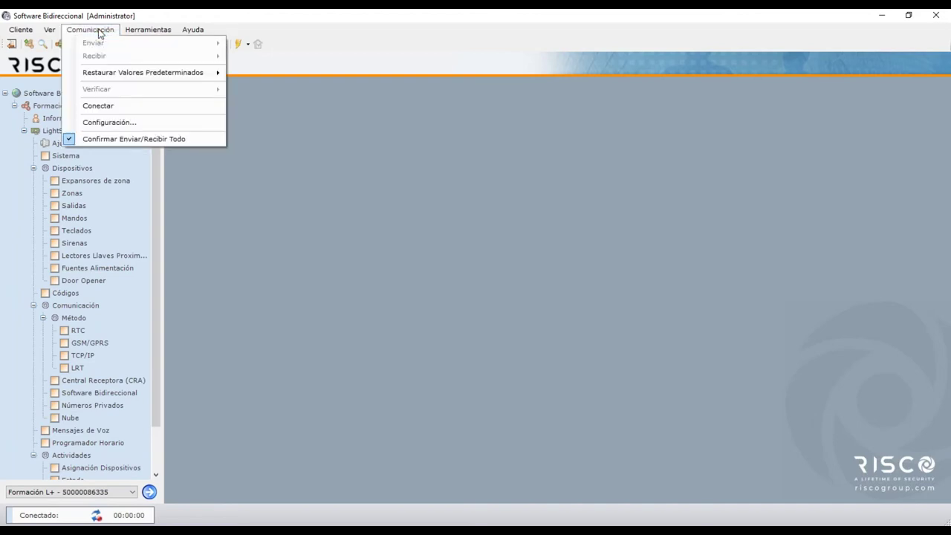
click(112, 122)
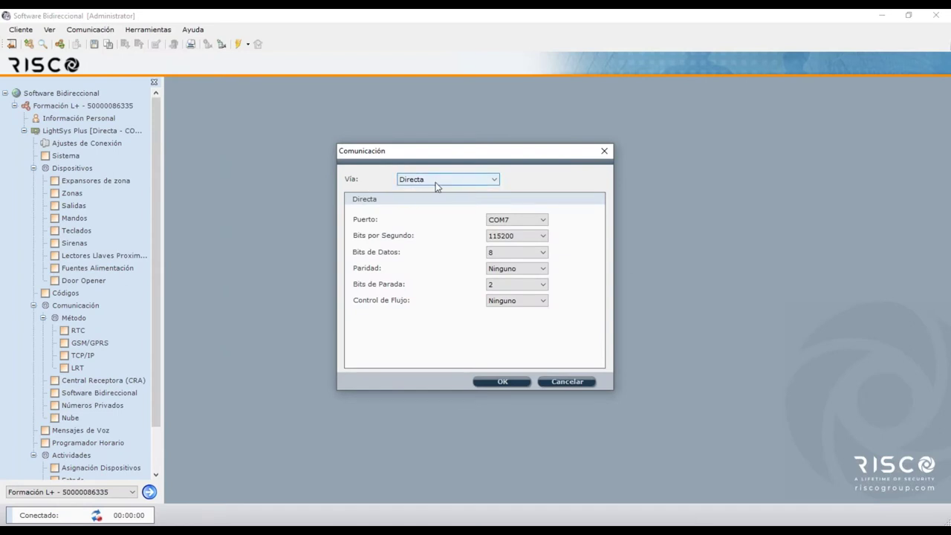
click(527, 221)
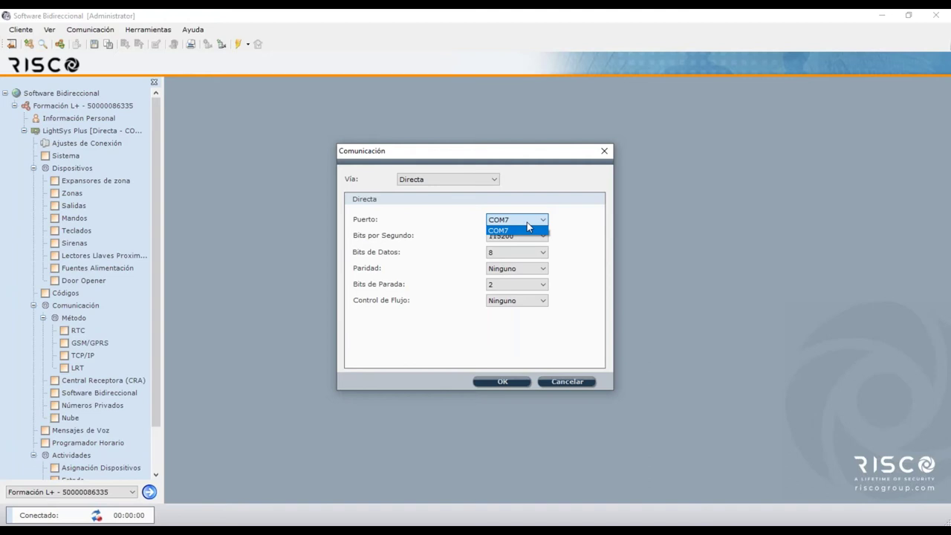
click(527, 222)
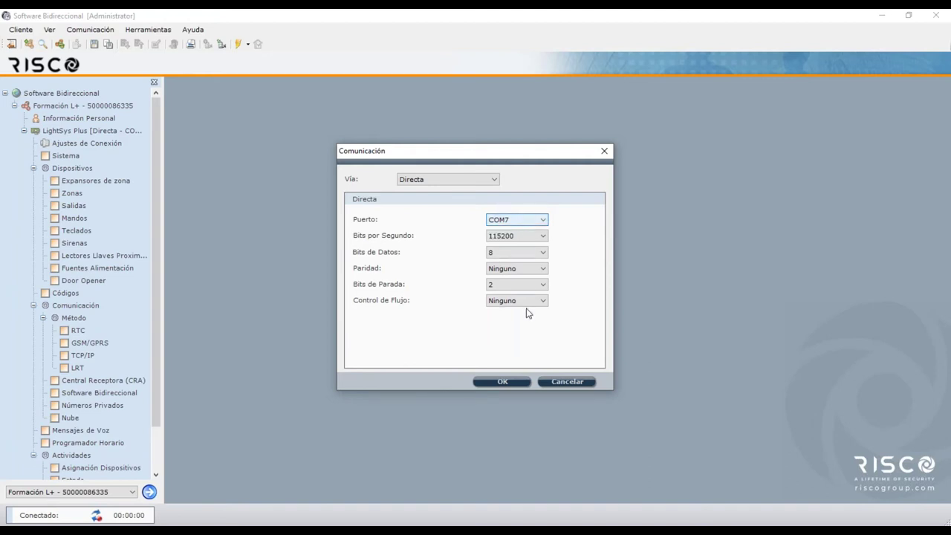
click(541, 239)
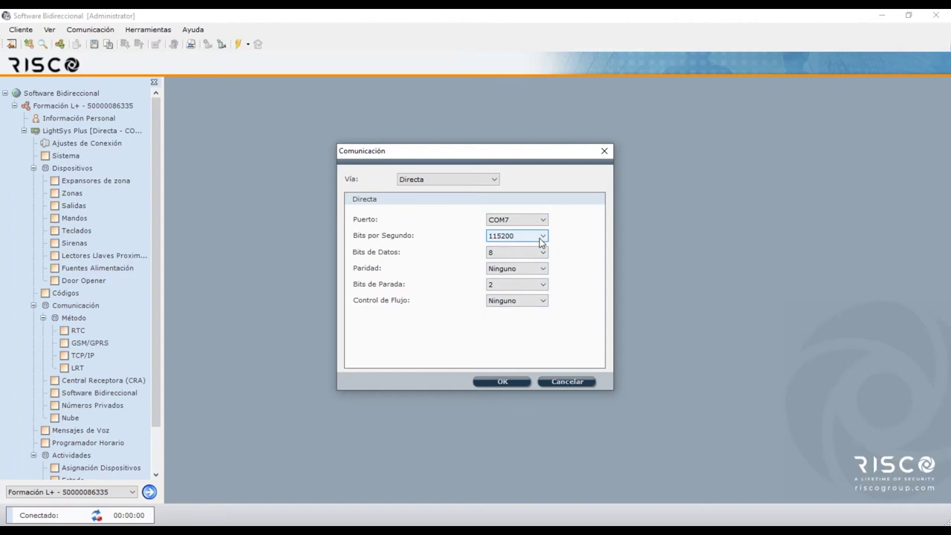
click(513, 283)
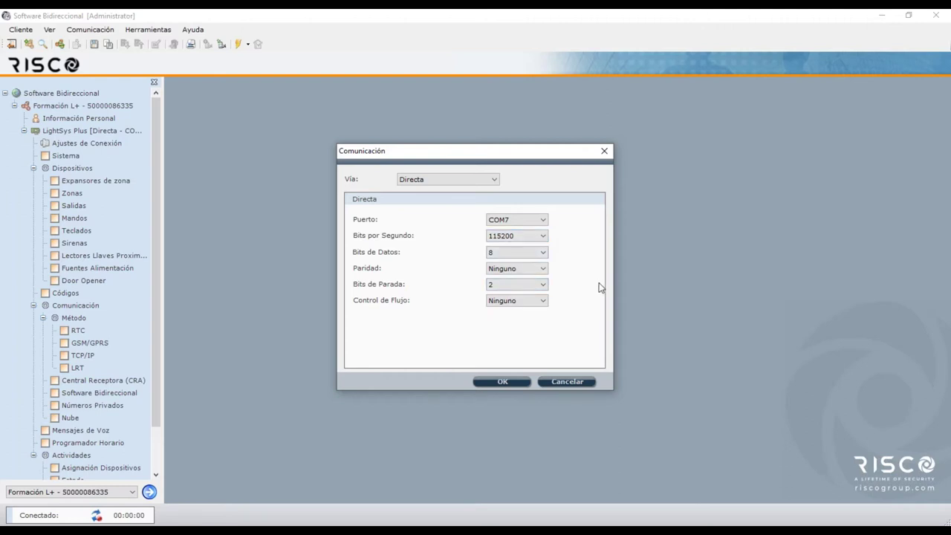
click(511, 383)
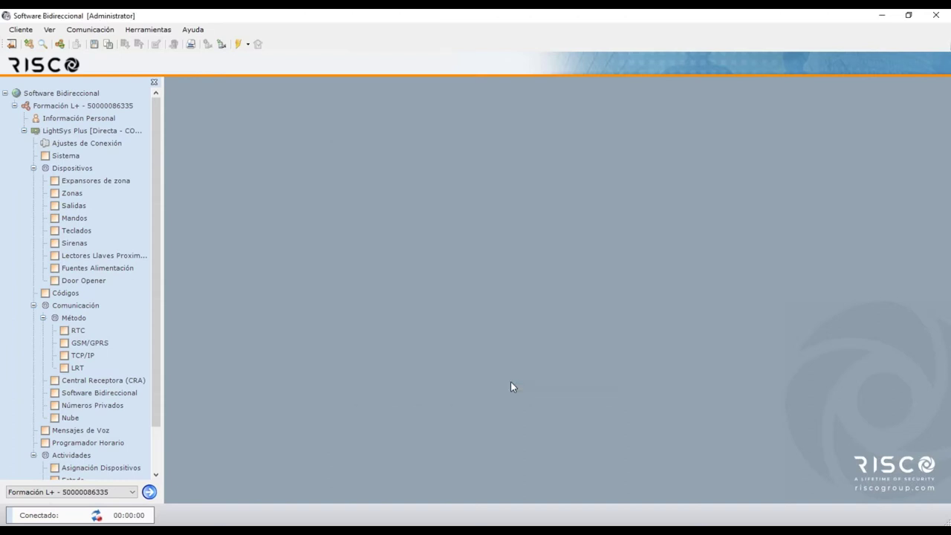
click(100, 32)
Confirm the Directa connection on COM7 at 115200 bps in the Comunicación settings
click(126, 123)
click(431, 179)
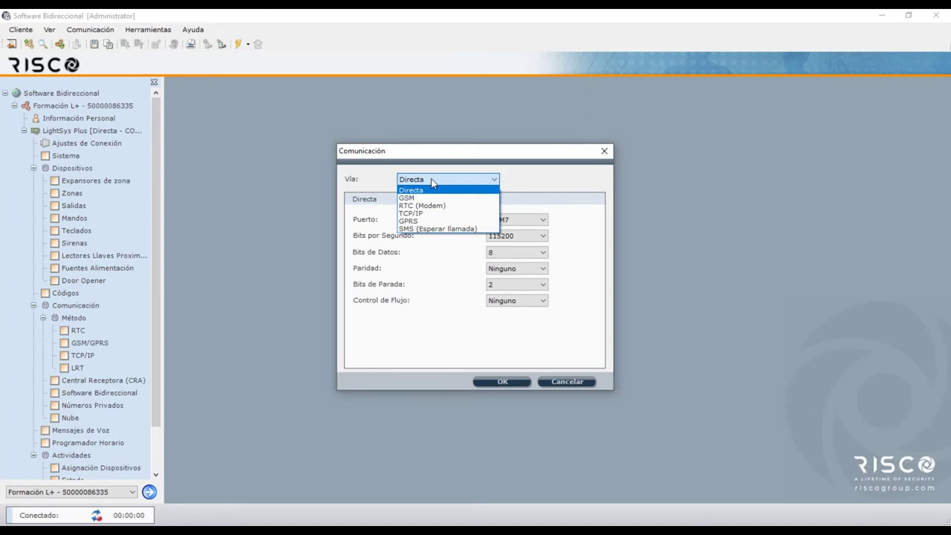
click(431, 178)
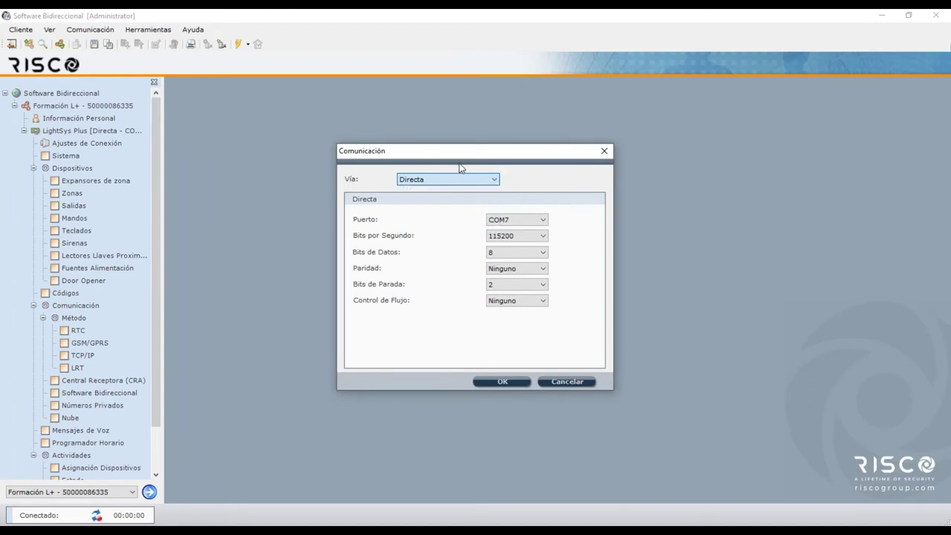
click(524, 384)
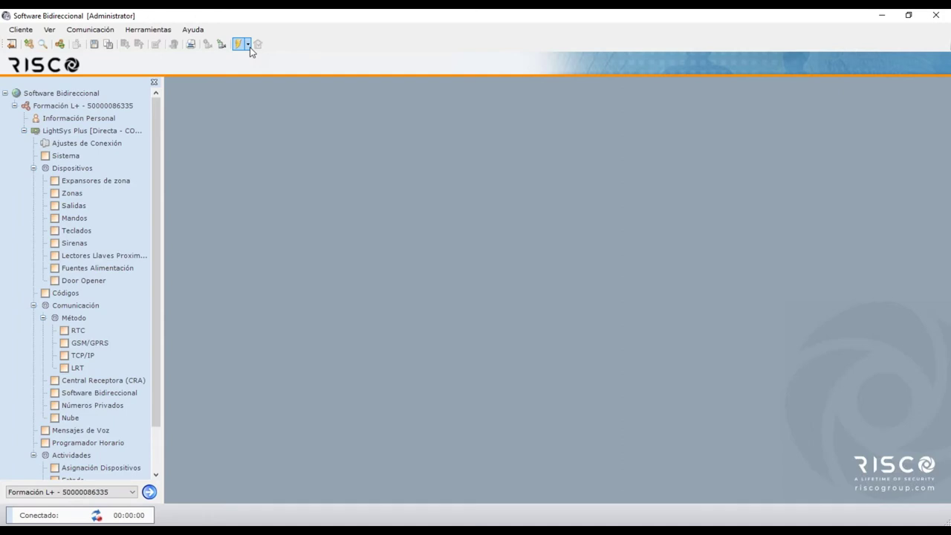
Show the Conectar button's connection-type list, with Local checked
click(249, 46)
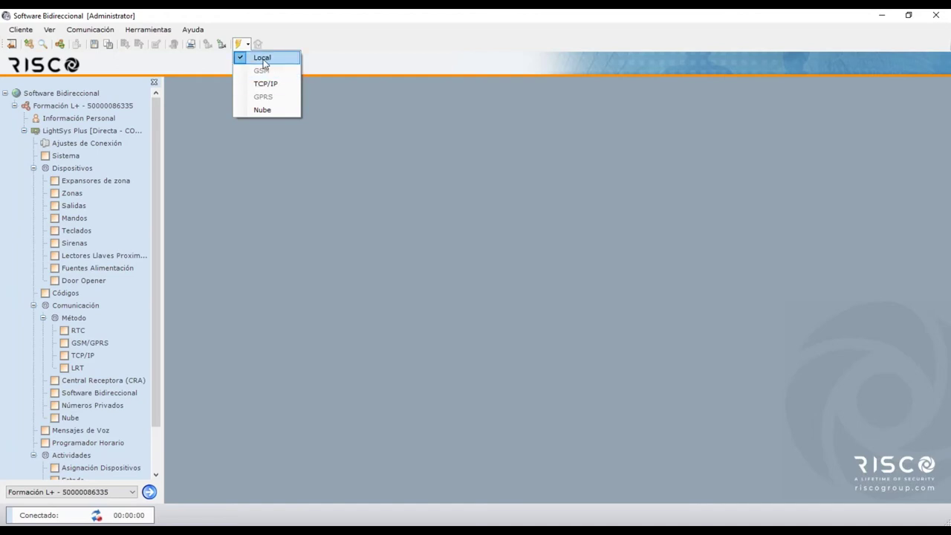
View Ajustes de Conexión: TCP/IP 192.168.25.234 port 1000, cloud riscocloud.com port 34000
click(74, 143)
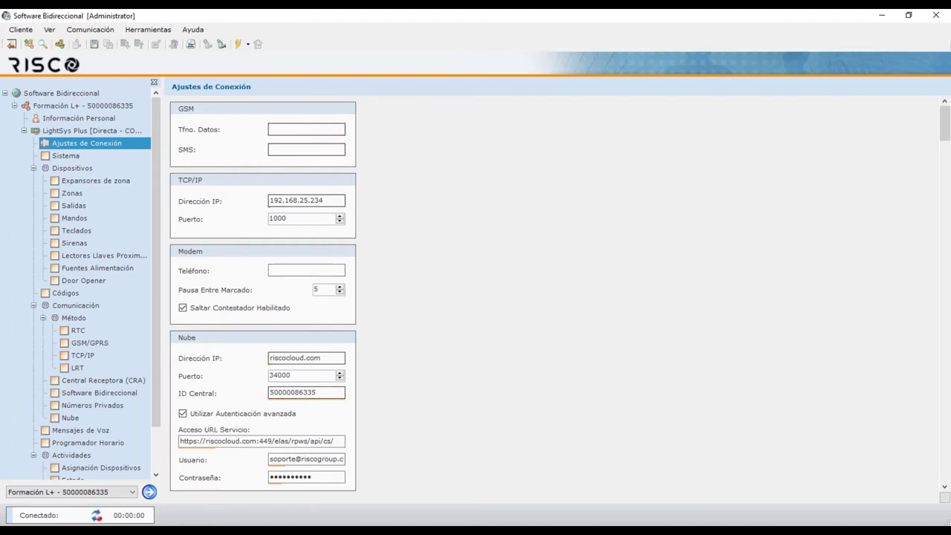
click(248, 45)
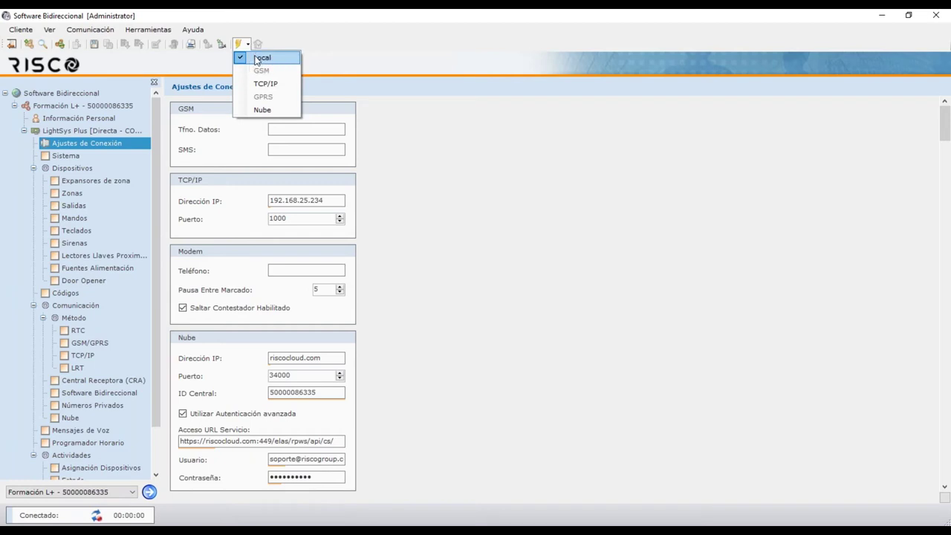
Connect locally to the Formación L+ LightSys Plus panel until partitions report Listo
click(245, 46)
click(239, 45)
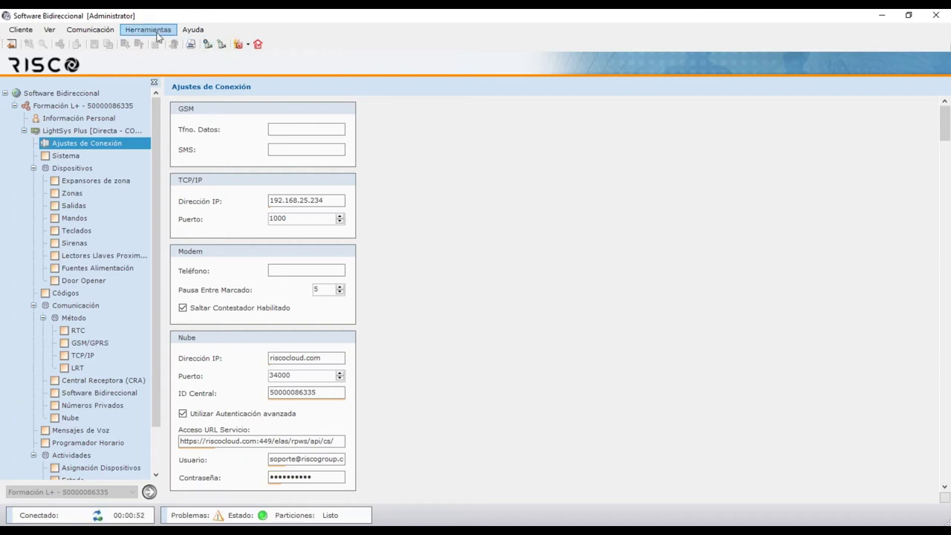
click(21, 30)
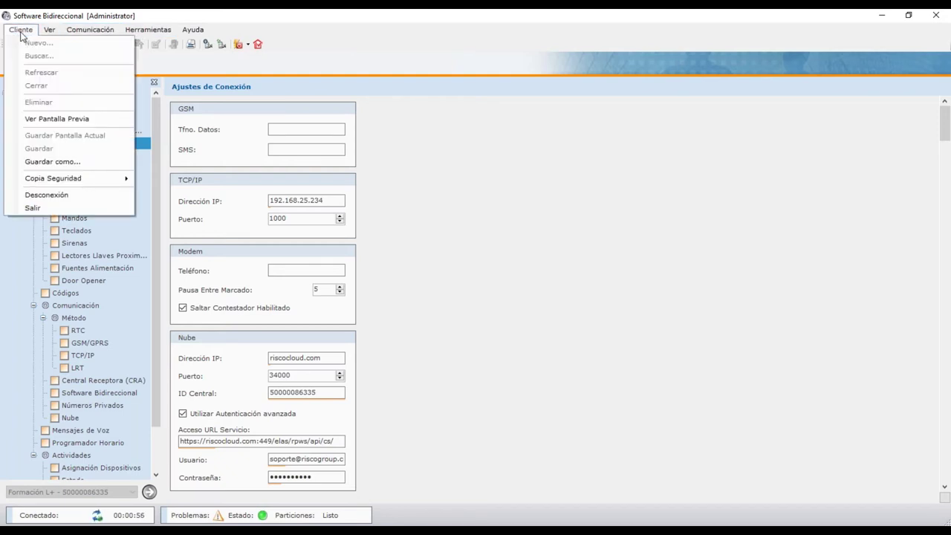
Save the client with Guardar como under the suggested name ending in _COPY
click(52, 162)
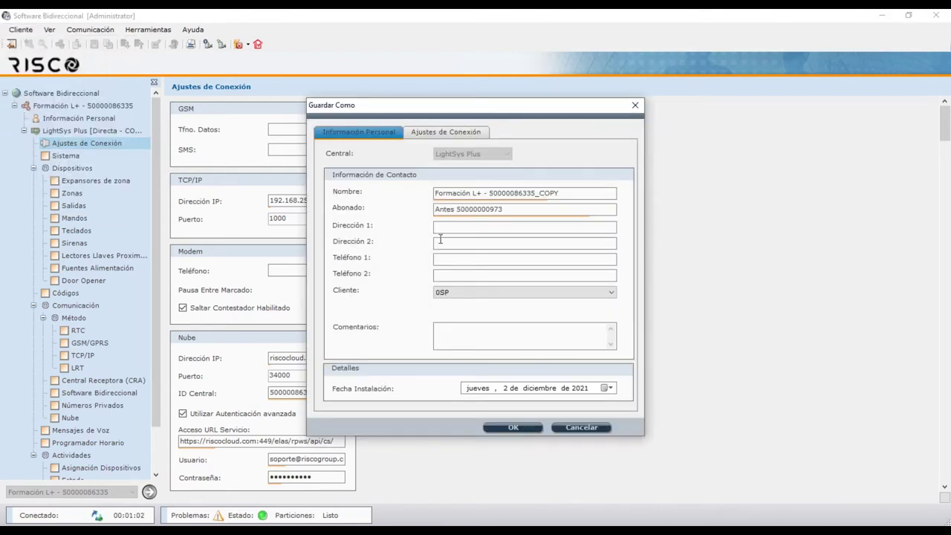
click(565, 193)
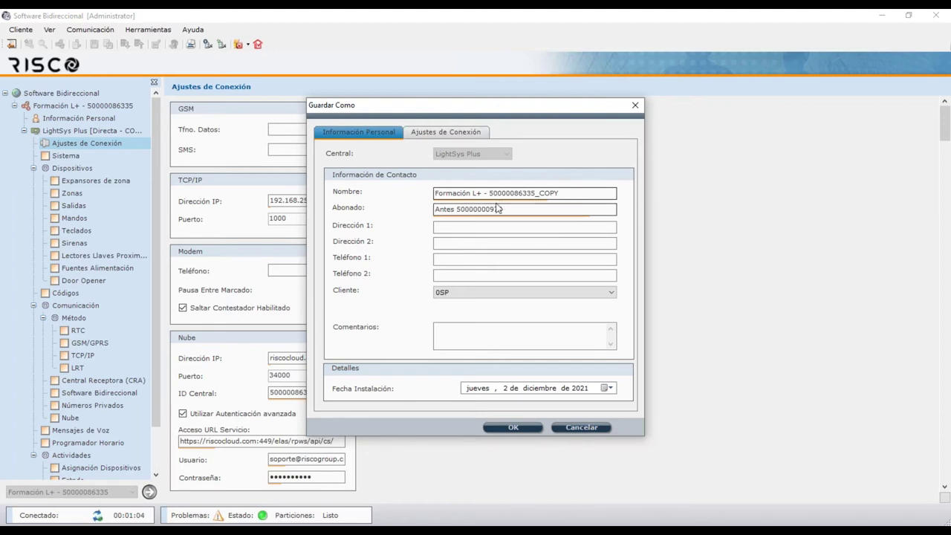
click(512, 428)
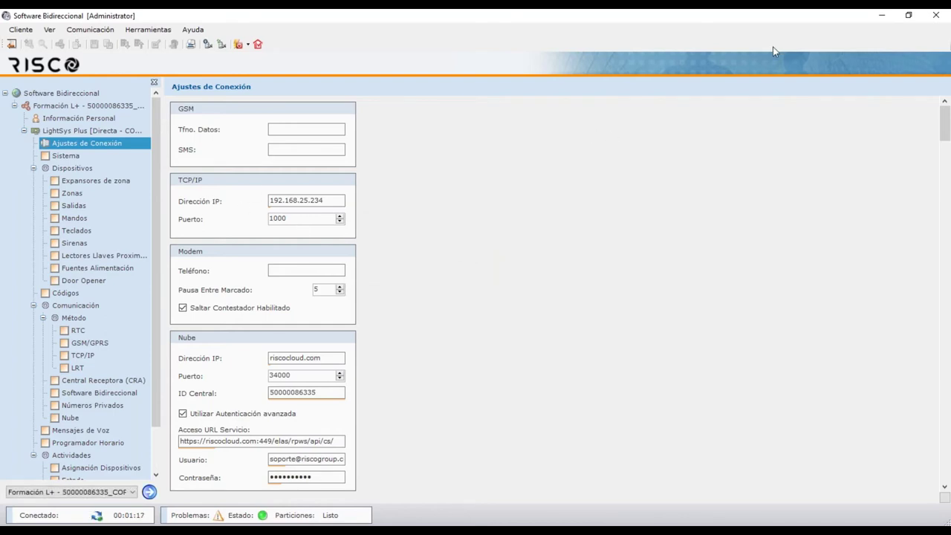
Show the Sistema page: 512 zones, 8 partitions, 2,2 kΩ resistances, Español language
click(70, 157)
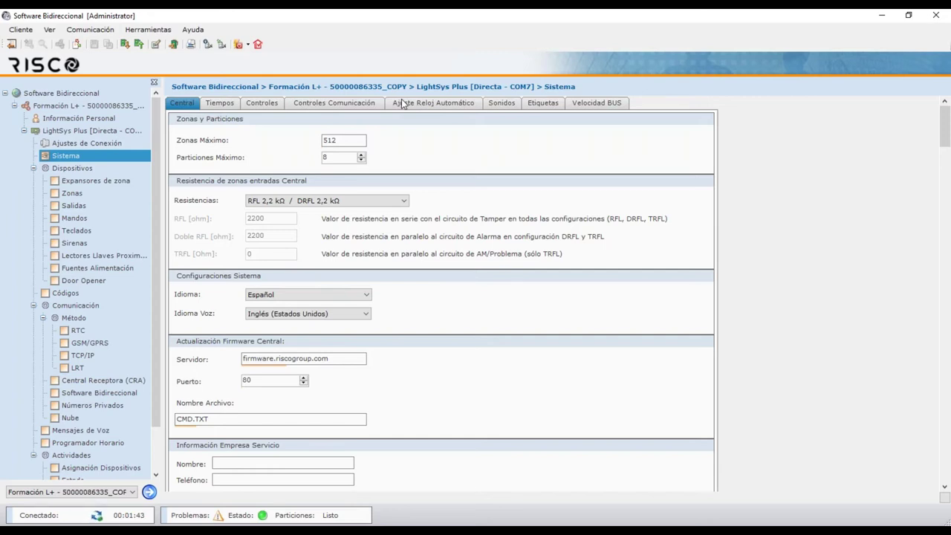
Check Comunicación > Recibir > Selección, cancel screen selection, and reopen the Recibir options
click(99, 31)
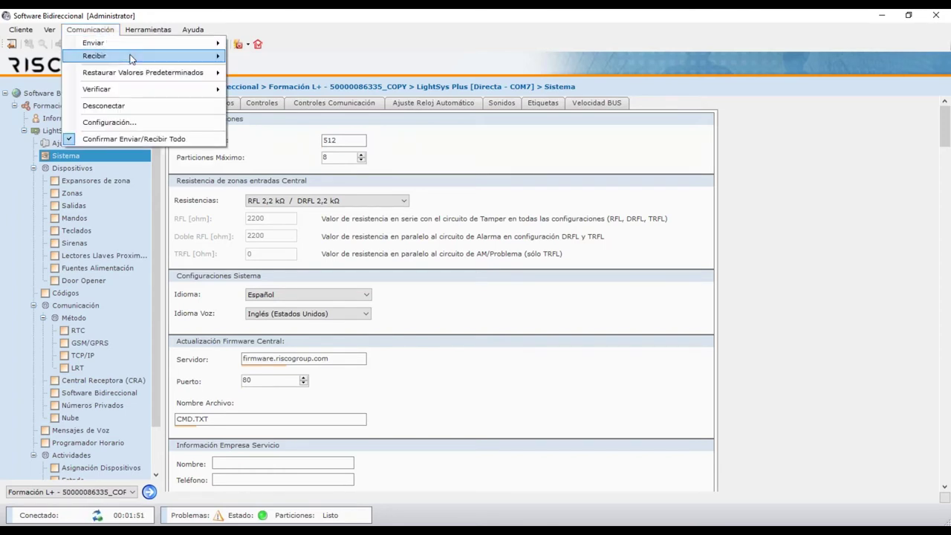
mouse_move(131, 58)
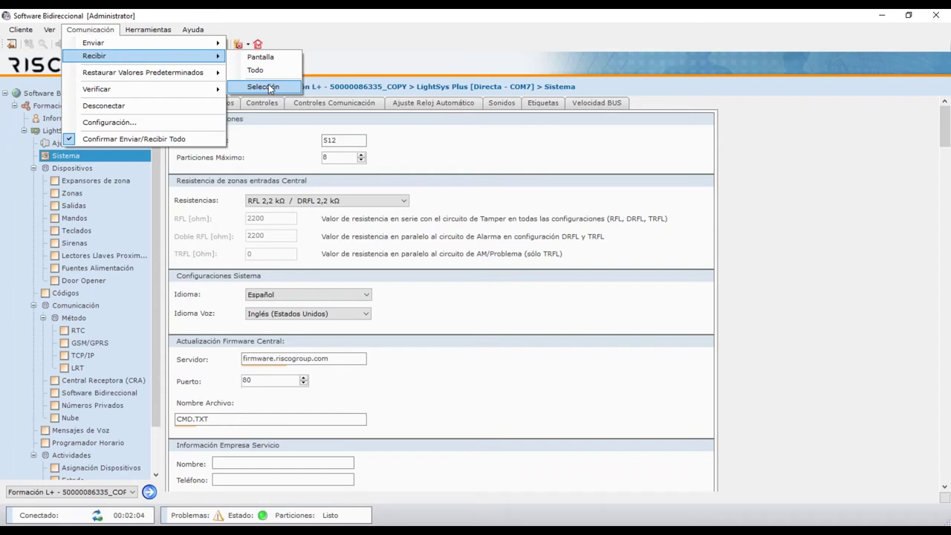
click(269, 88)
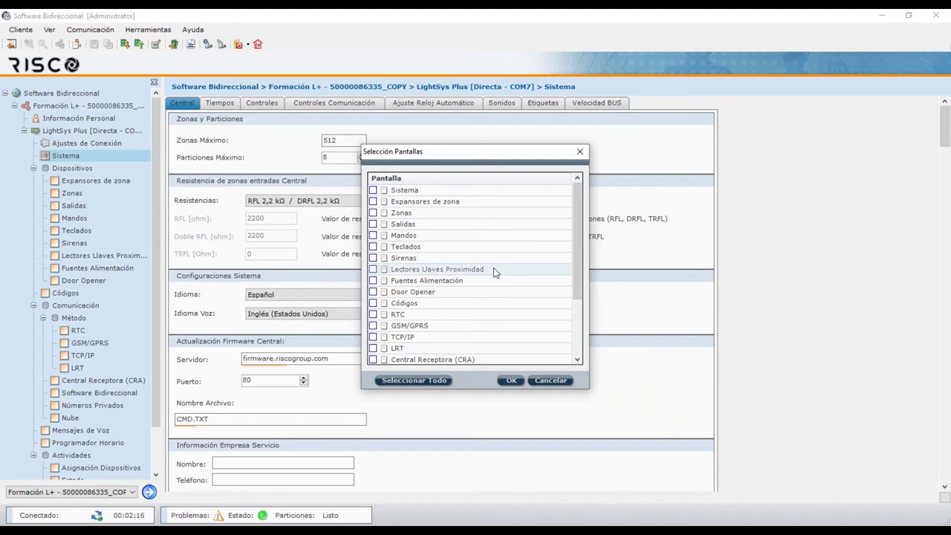
click(551, 381)
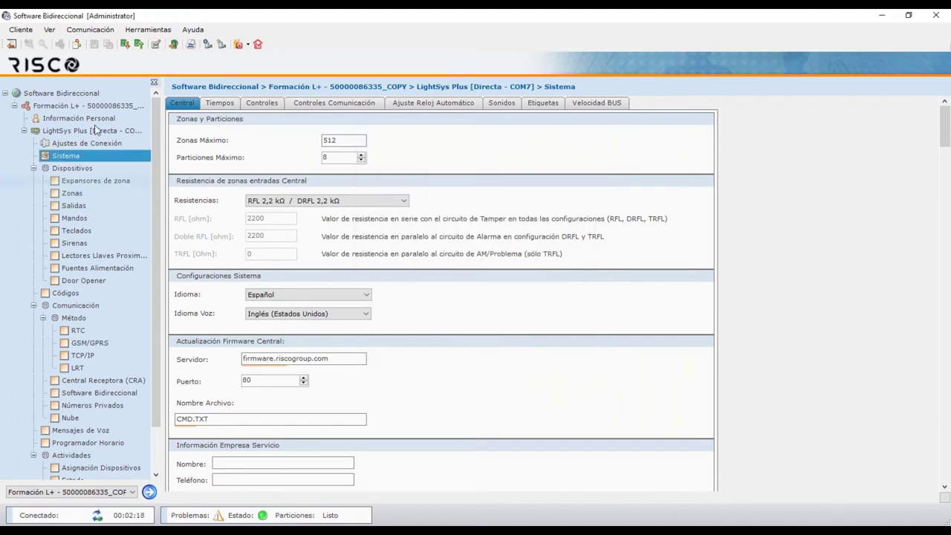
click(90, 31)
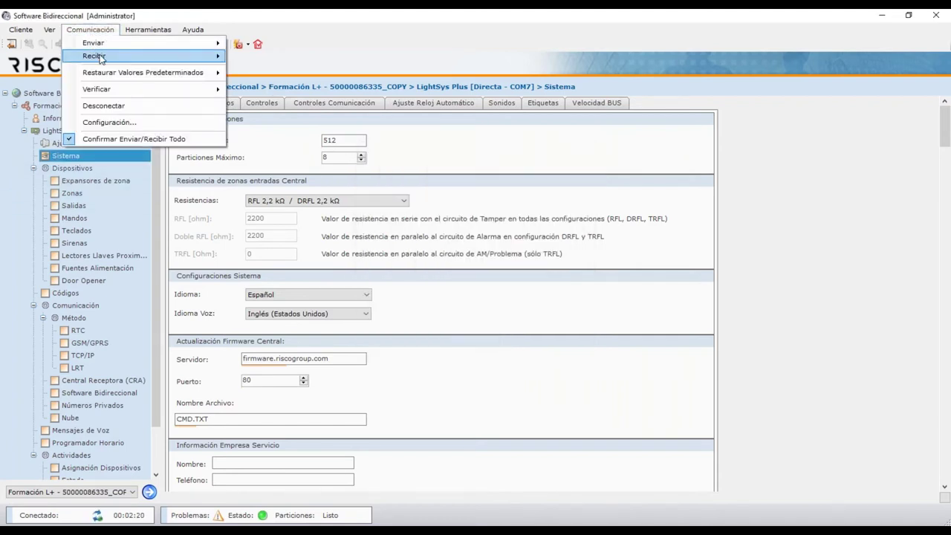
Receive all settings from the panel and confirm, waiting for Proceso Completado
mouse_move(105, 58)
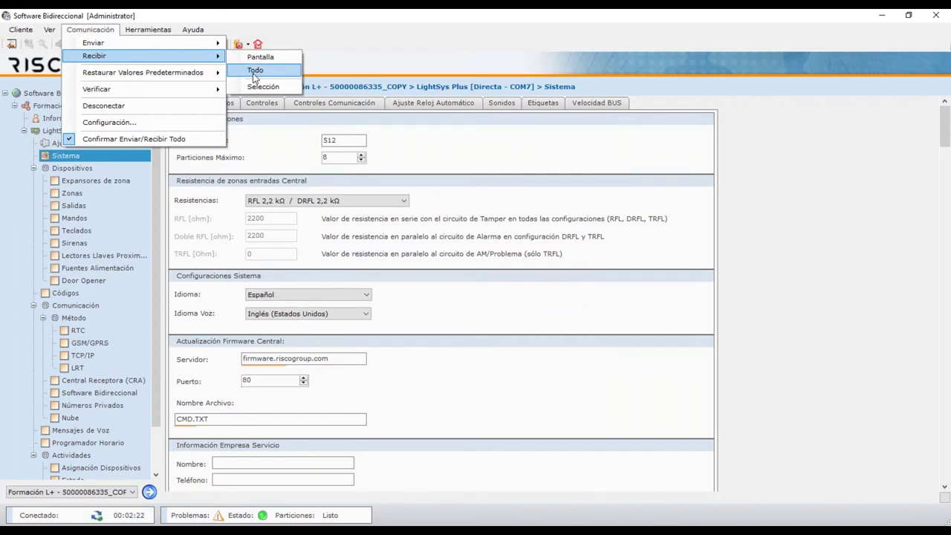
click(252, 73)
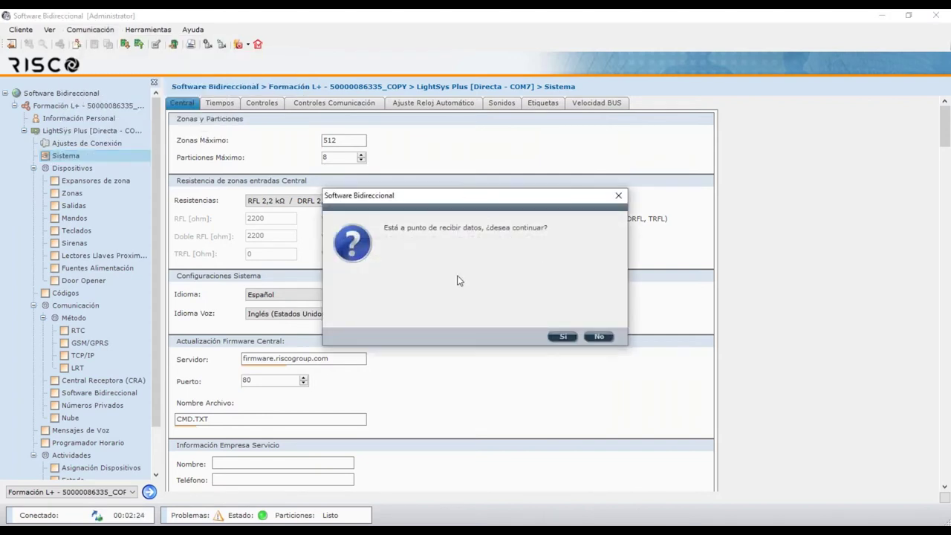
click(563, 337)
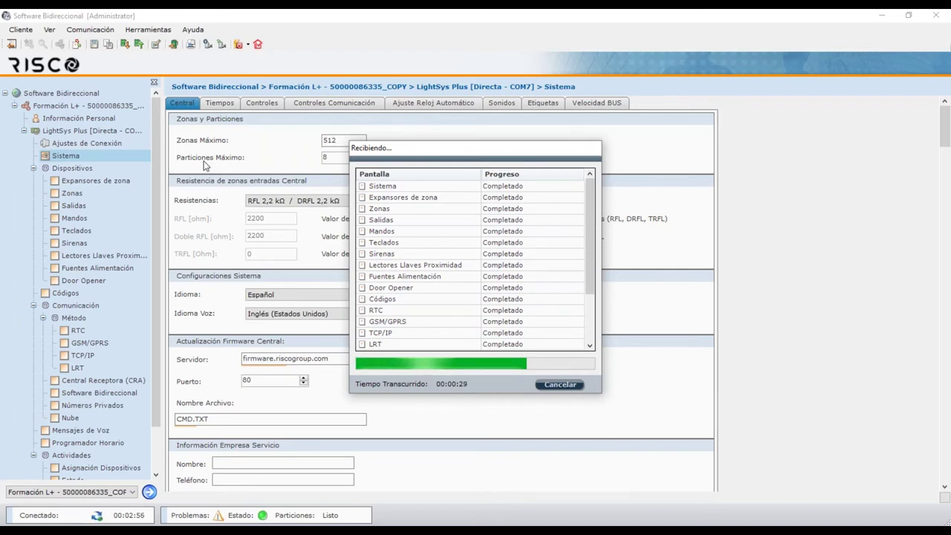
drag(589, 219, 594, 270)
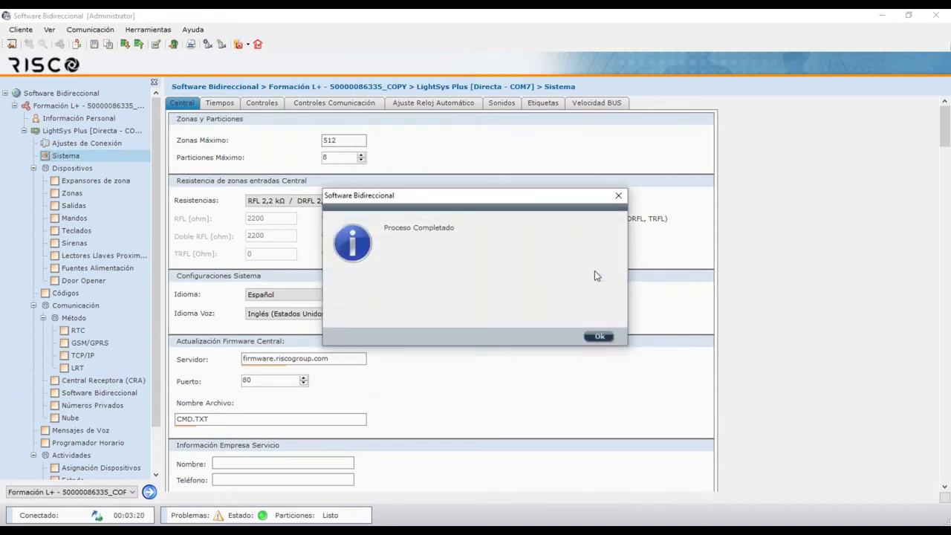
Close the 'Proceso Completado' message to get back to the _COPY client's Sistema page
click(600, 337)
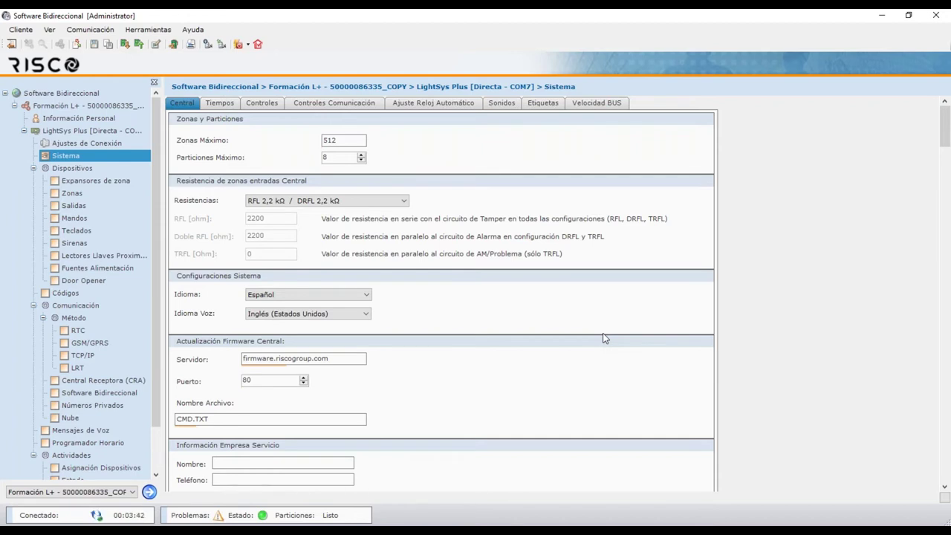
click(21, 29)
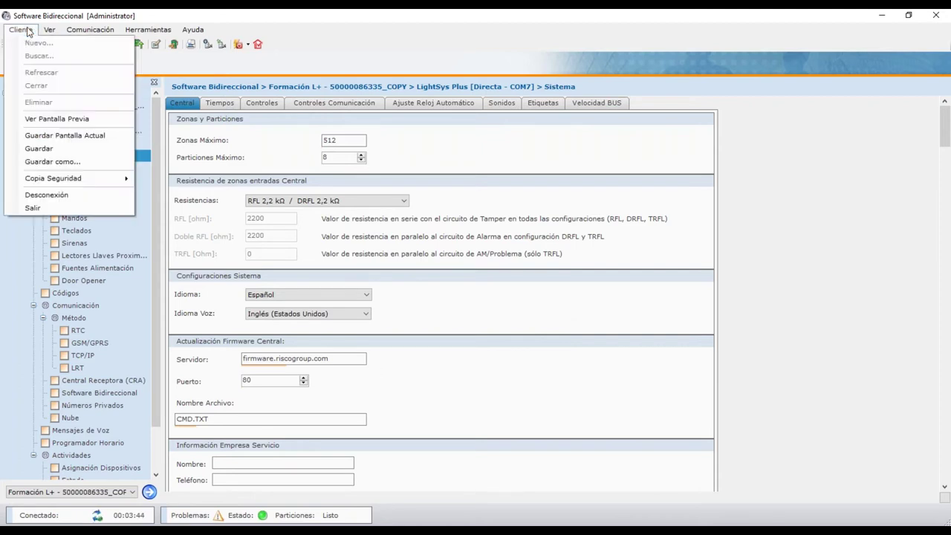
click(27, 31)
click(26, 32)
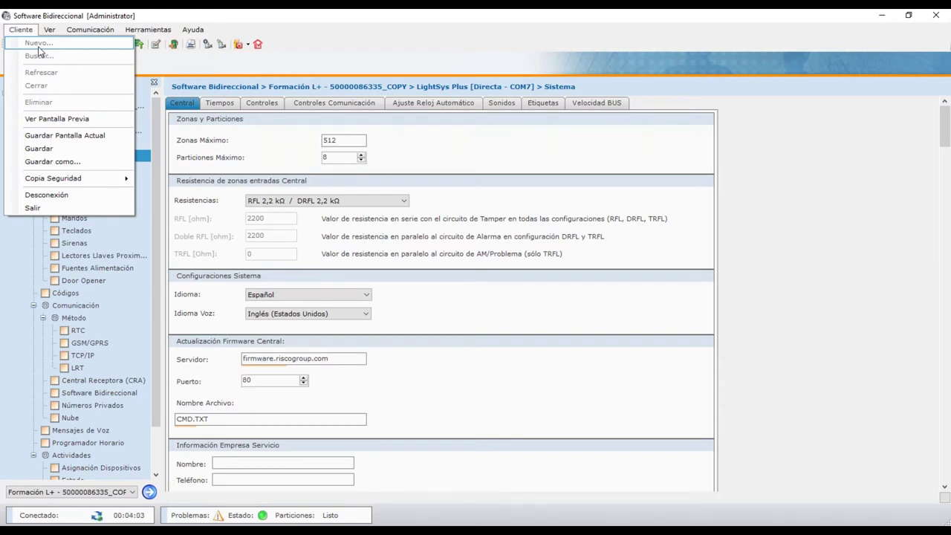
click(272, 14)
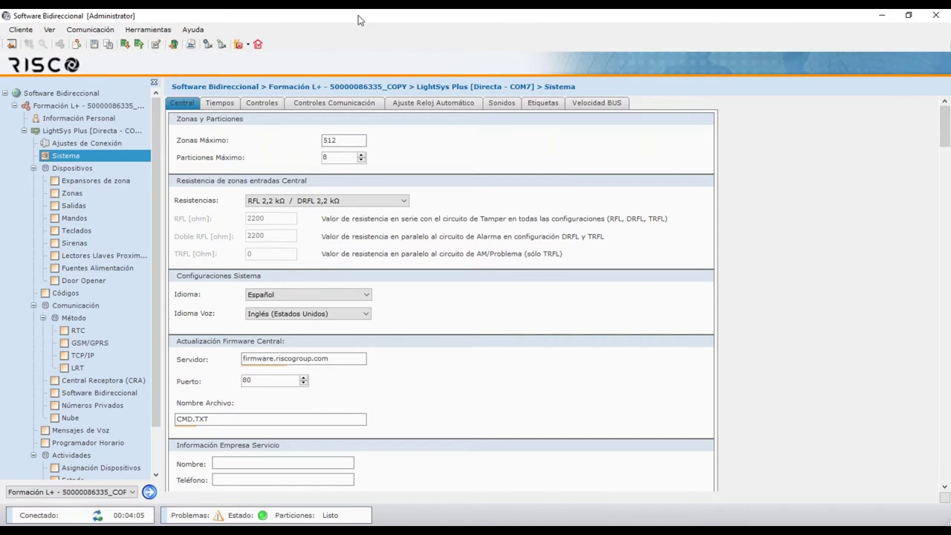
click(155, 150)
drag(156, 163, 156, 207)
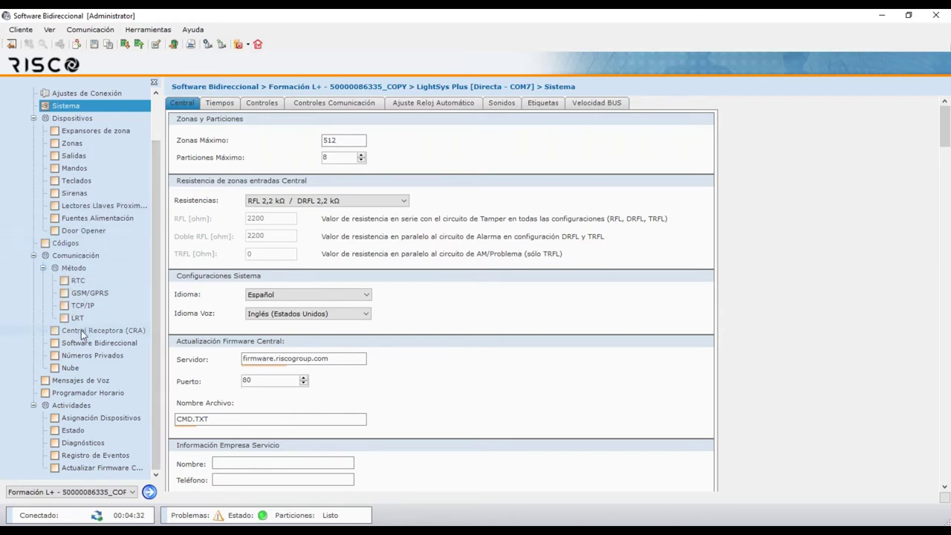
click(64, 405)
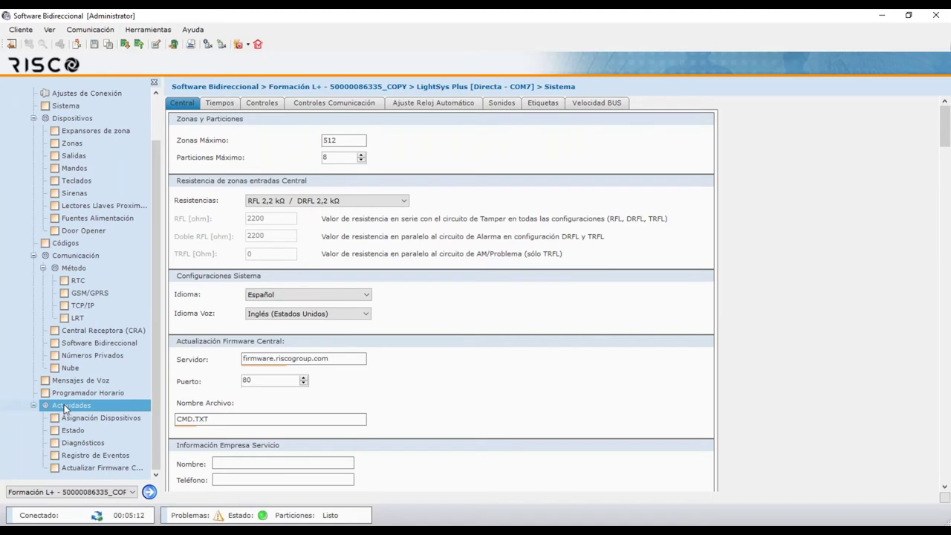
Run an Escanear BUS scan on Asignación Dispositivos, listing all ten connected devices
click(81, 420)
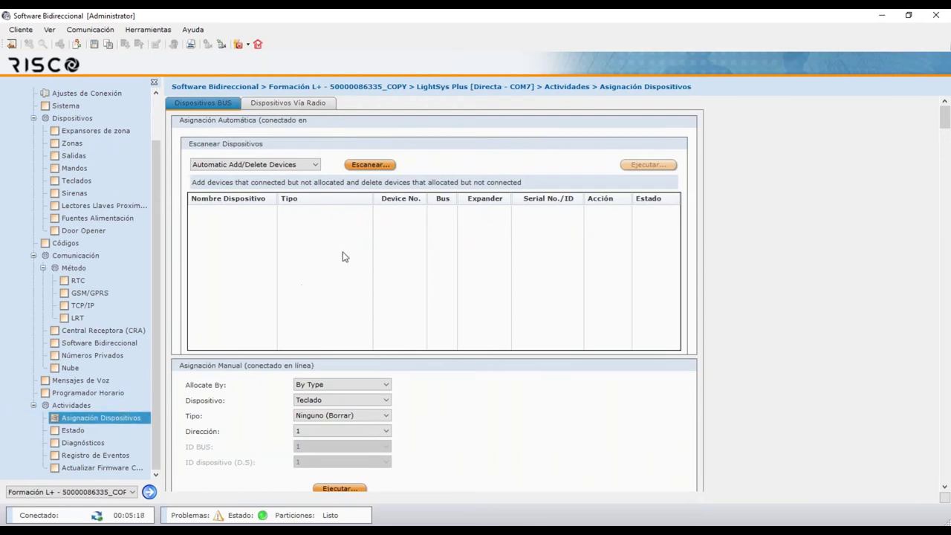
click(316, 164)
click(300, 173)
click(371, 165)
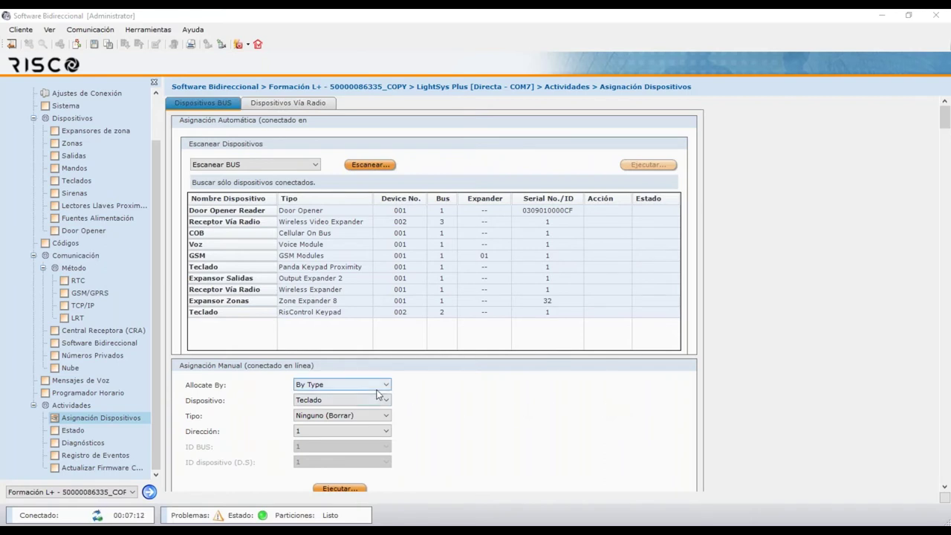
Set the manual allocation to an Elegant Keypad Proximity keypad at address 3 with device ID 2
click(340, 418)
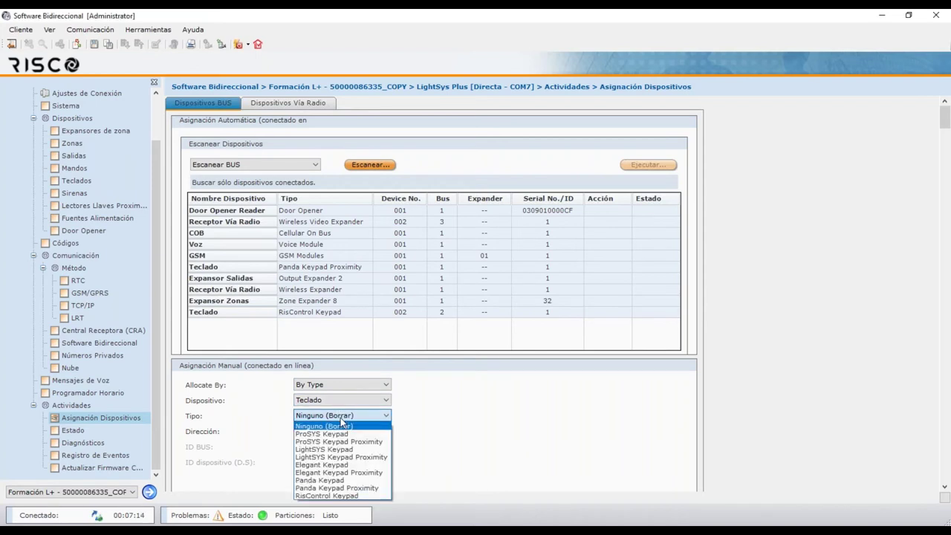
click(347, 473)
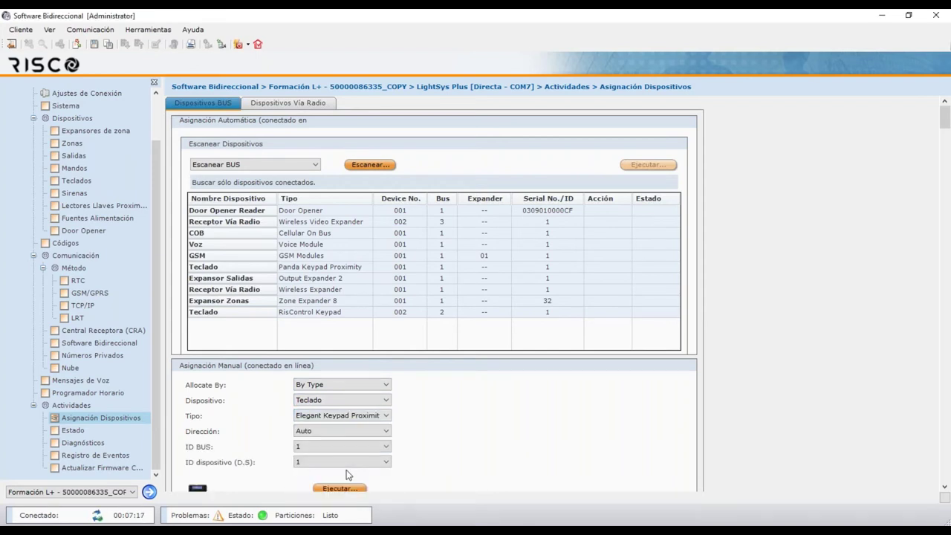
click(327, 433)
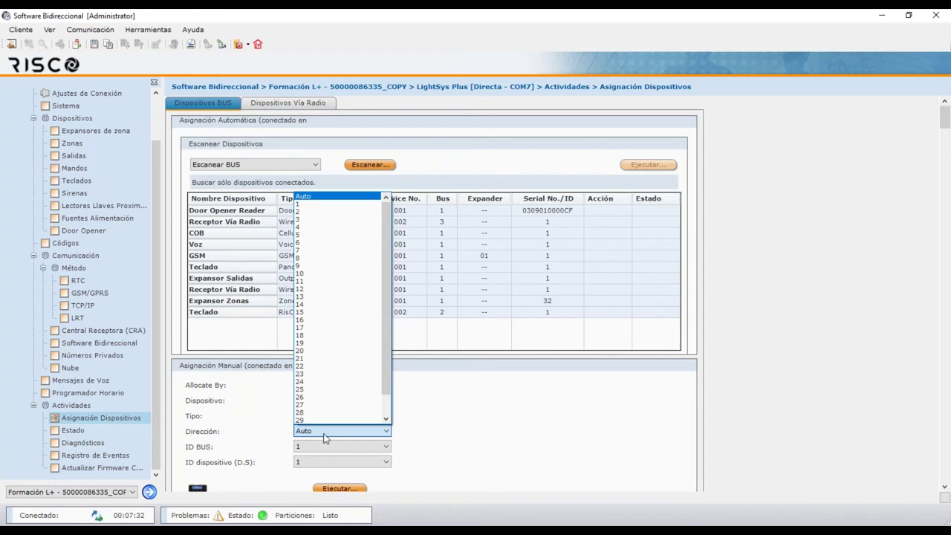
click(313, 222)
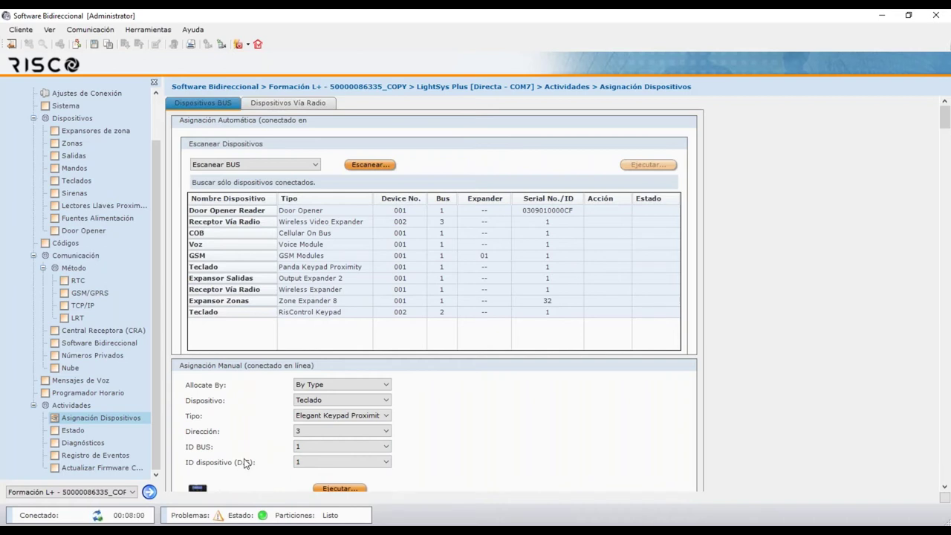
click(295, 462)
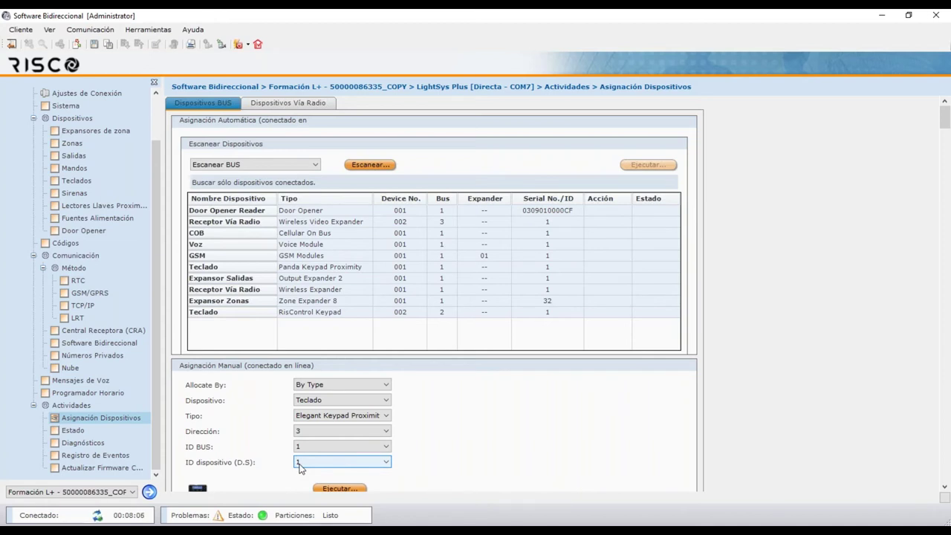
click(304, 446)
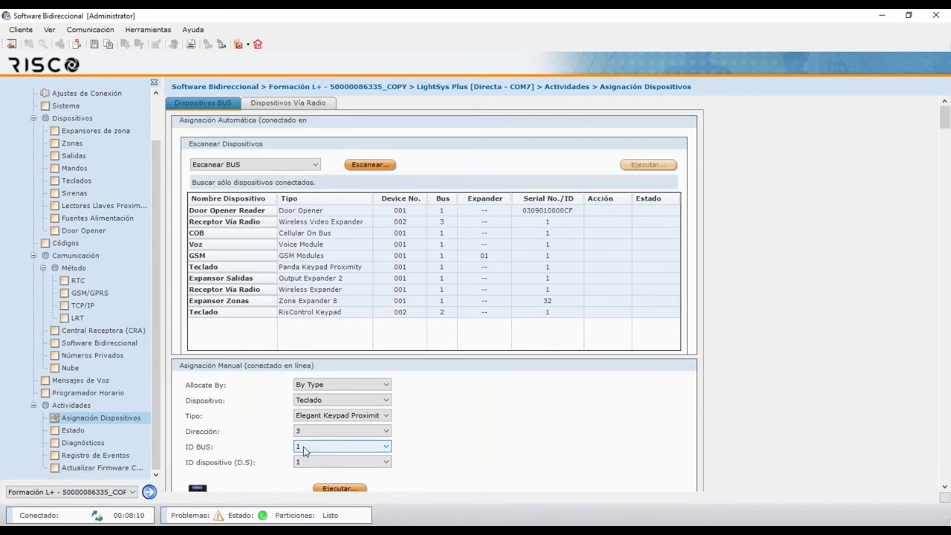
click(304, 462)
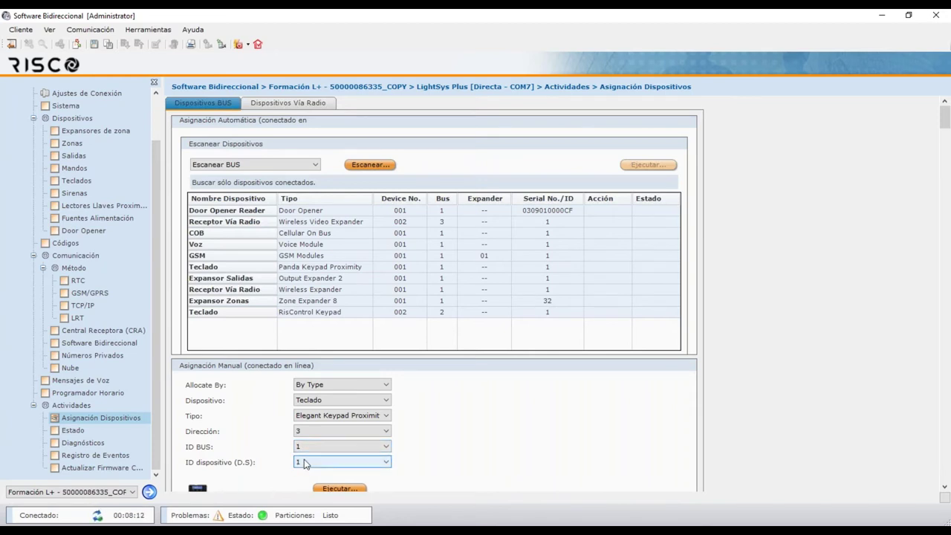
click(310, 431)
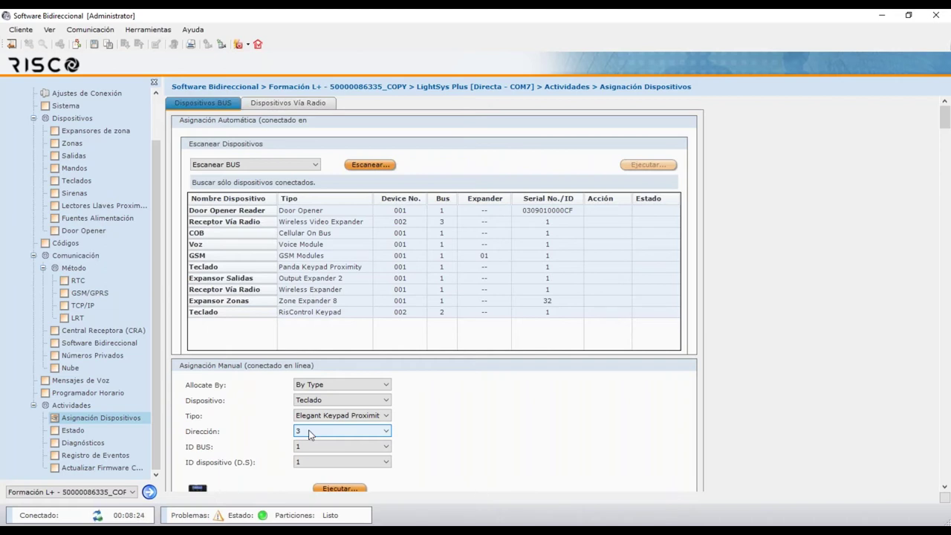
click(311, 463)
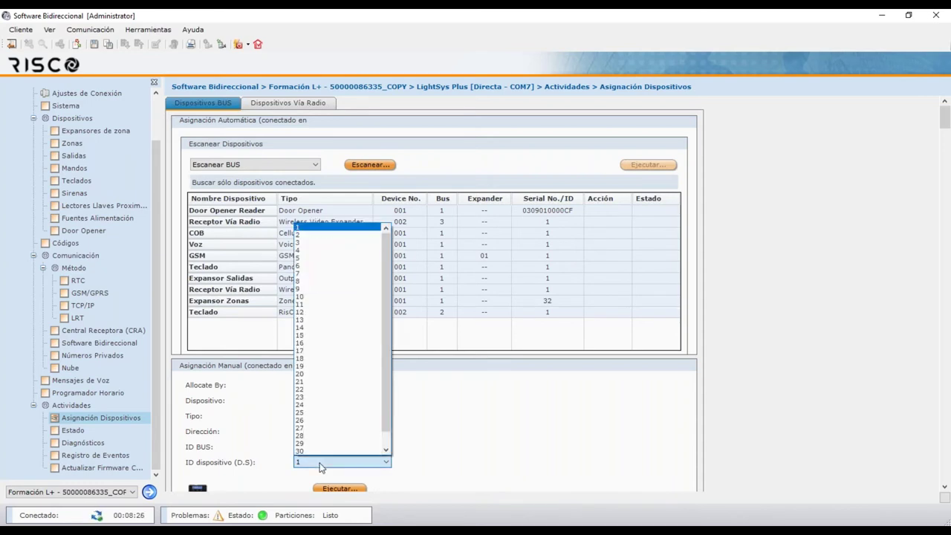
click(325, 235)
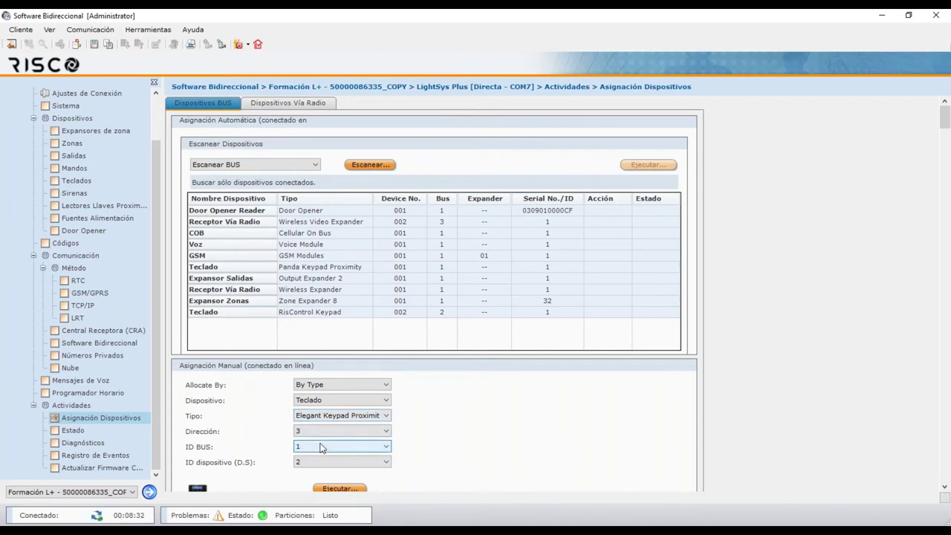
Allocate keypad 3, confirm Teclado 3 appears on the Estado page, then return to device allocation
click(344, 492)
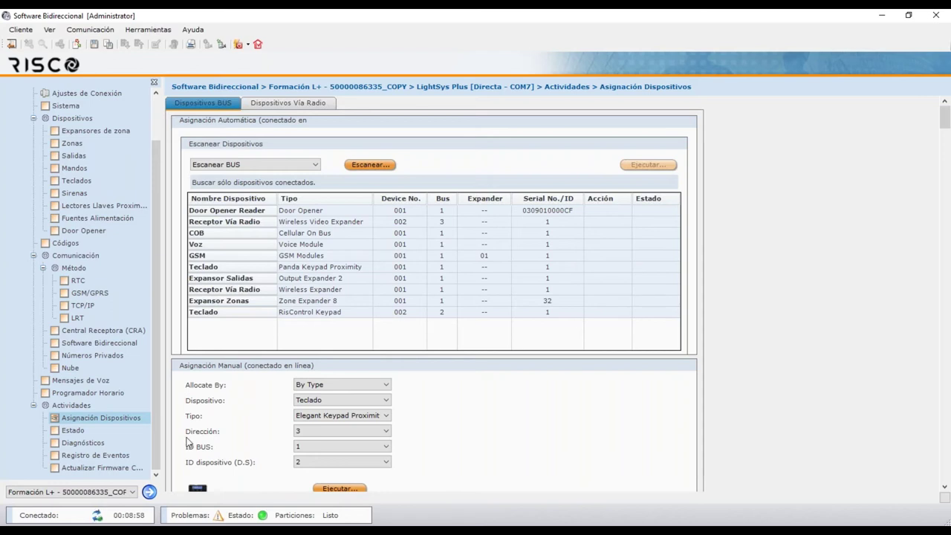
click(74, 434)
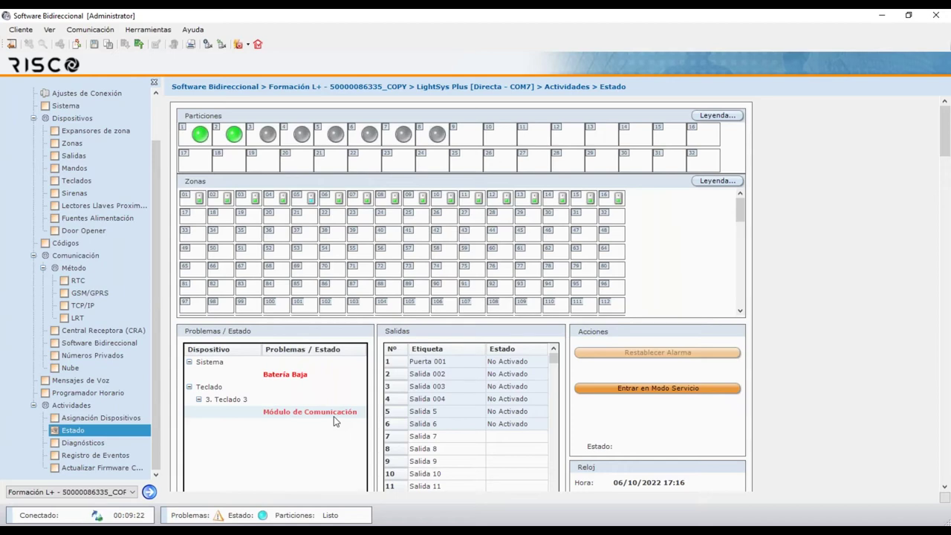
click(132, 417)
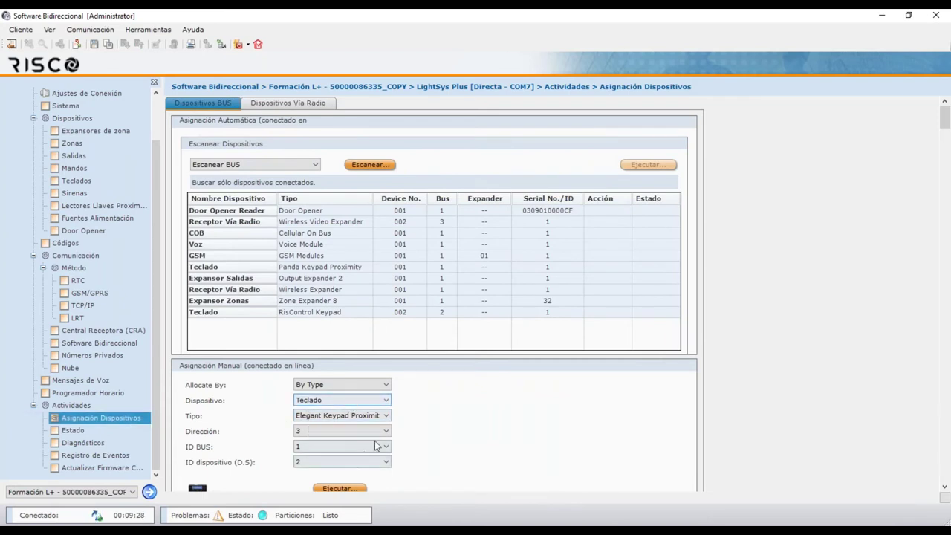
Delete keypad 3 using Tipo Ninguno (Borrar) at address 3
click(311, 418)
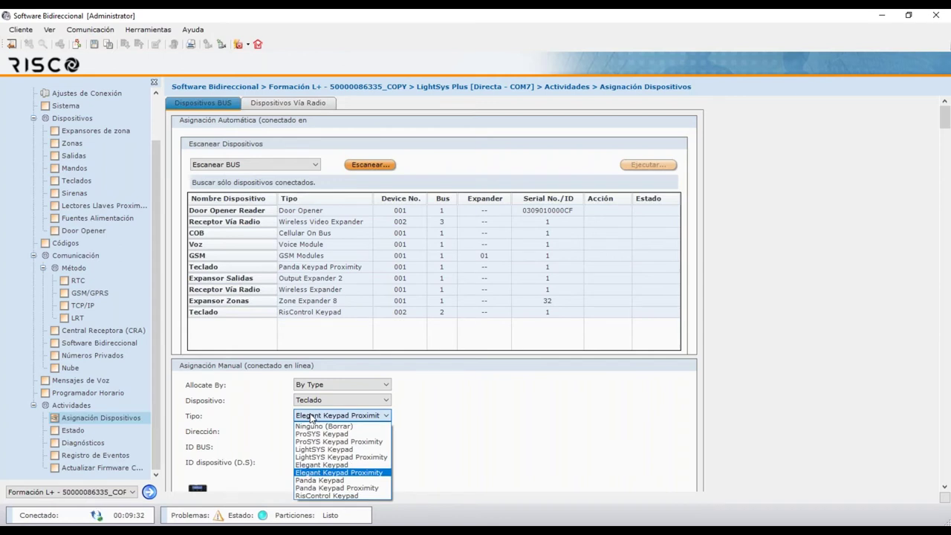
click(318, 426)
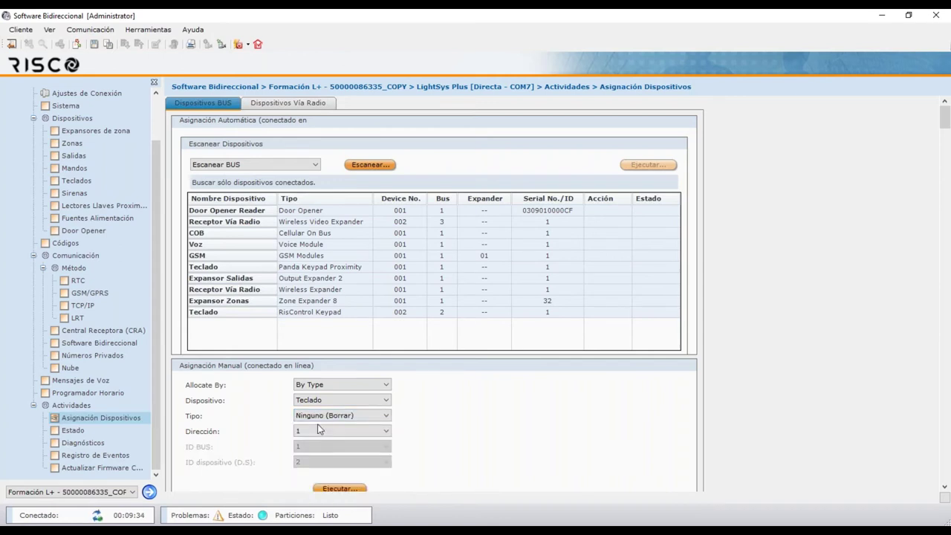
click(318, 430)
click(315, 459)
click(338, 491)
Reset the address to 1 and bring up the Dispositivos Vía Radio assignment methods
click(348, 432)
click(348, 440)
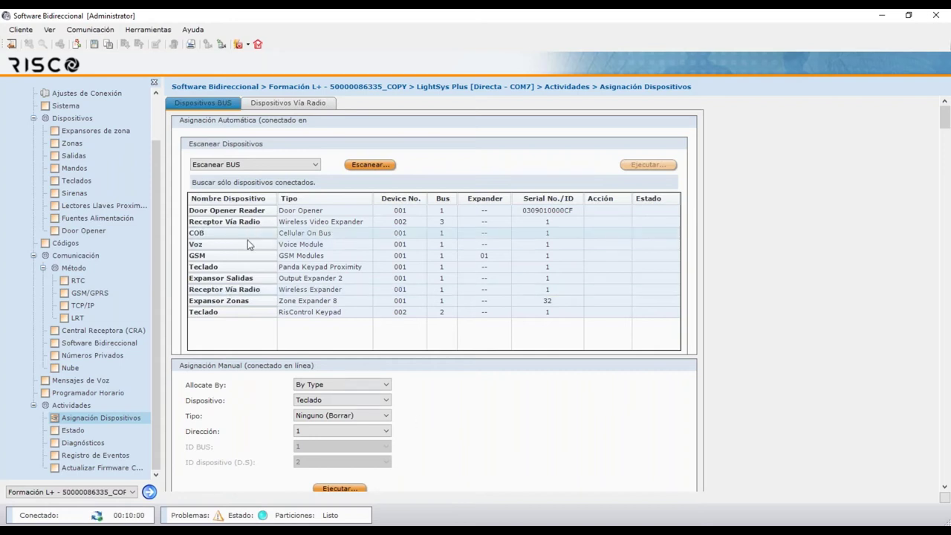
click(303, 109)
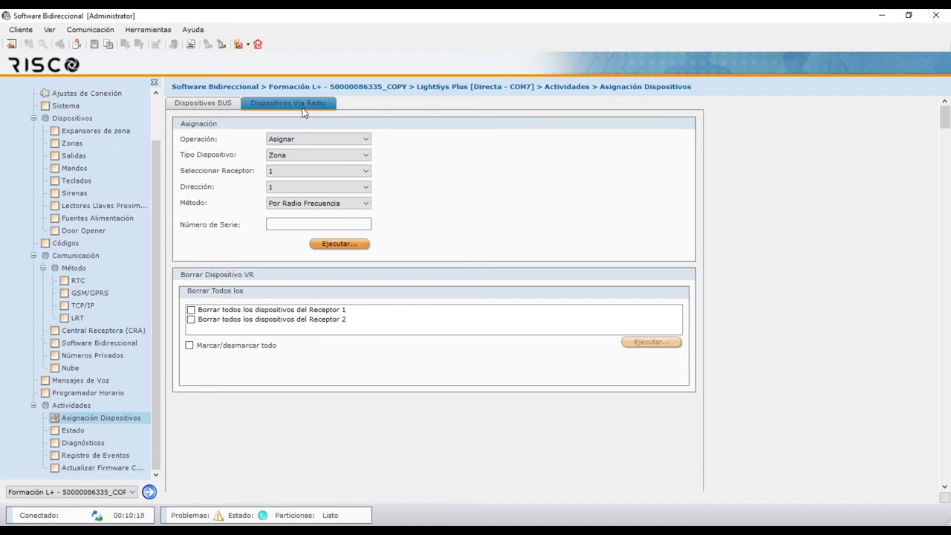
click(349, 203)
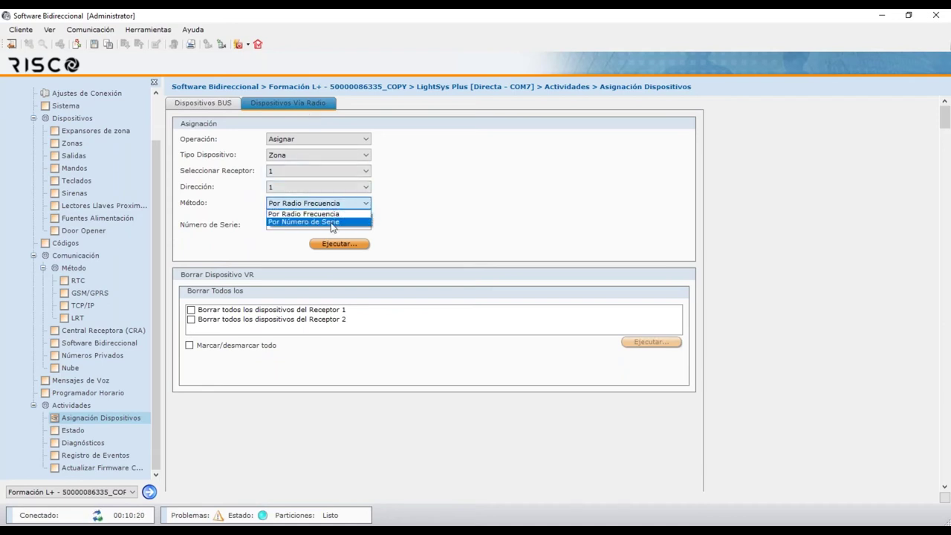
Set the wireless zone assignment method back to Por Radio Frecuencia and reselect Asignación Dispositivos
click(332, 223)
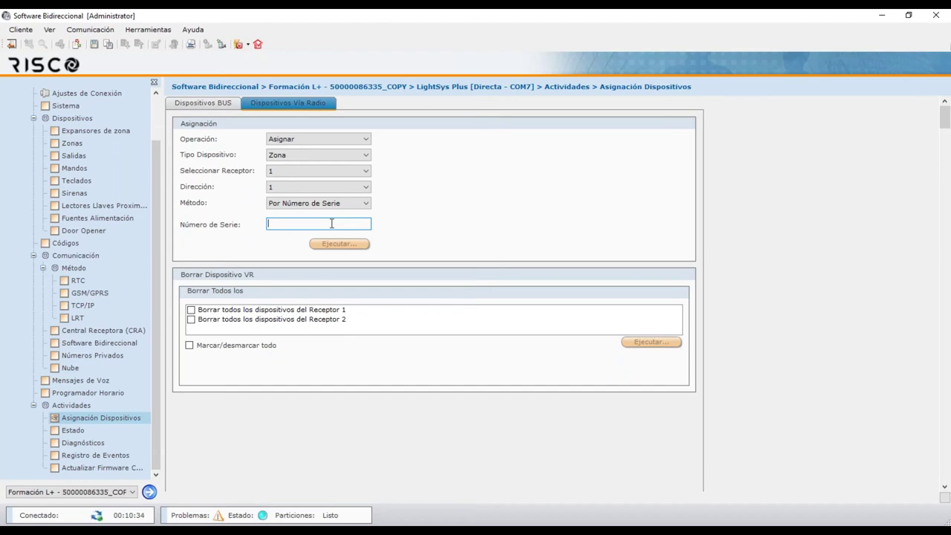
click(342, 204)
click(334, 219)
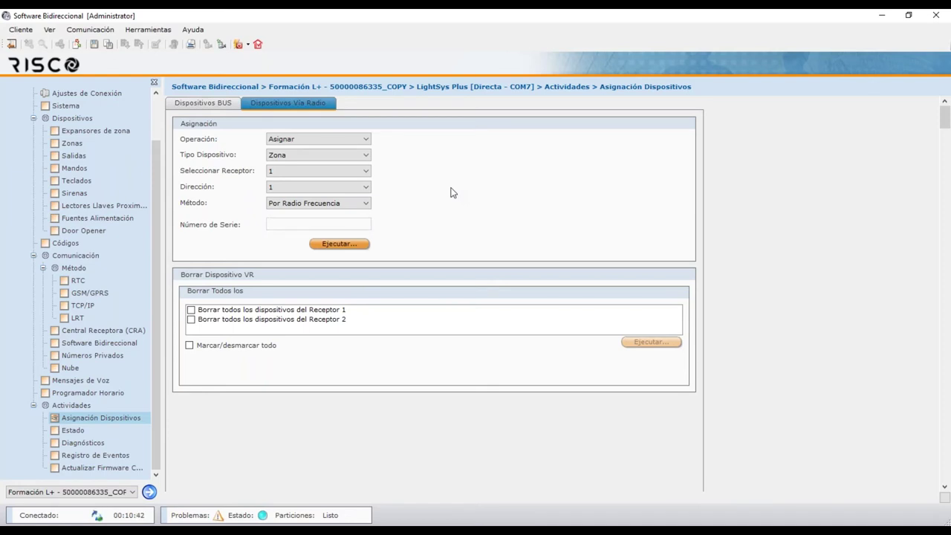
click(98, 420)
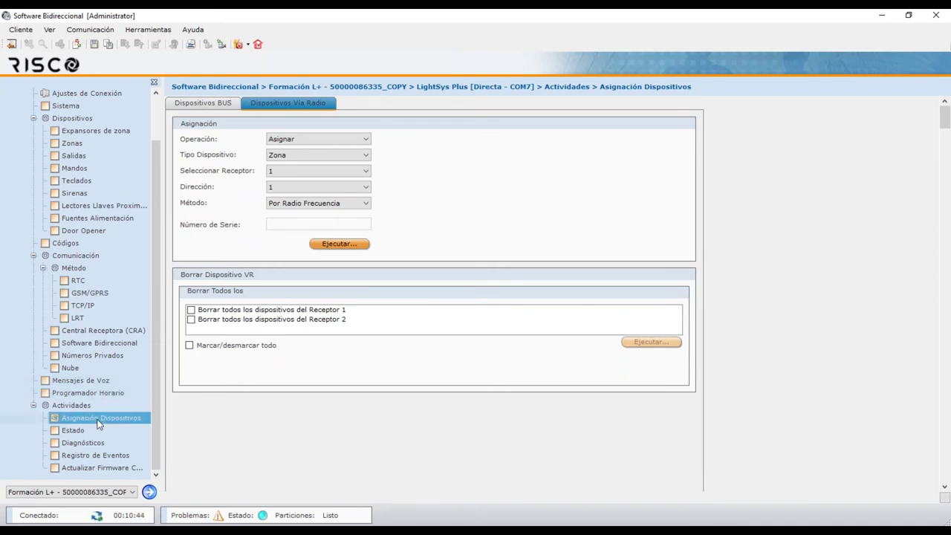
Open Estado with the partitions legend and arm all partitions from partition 1
click(77, 433)
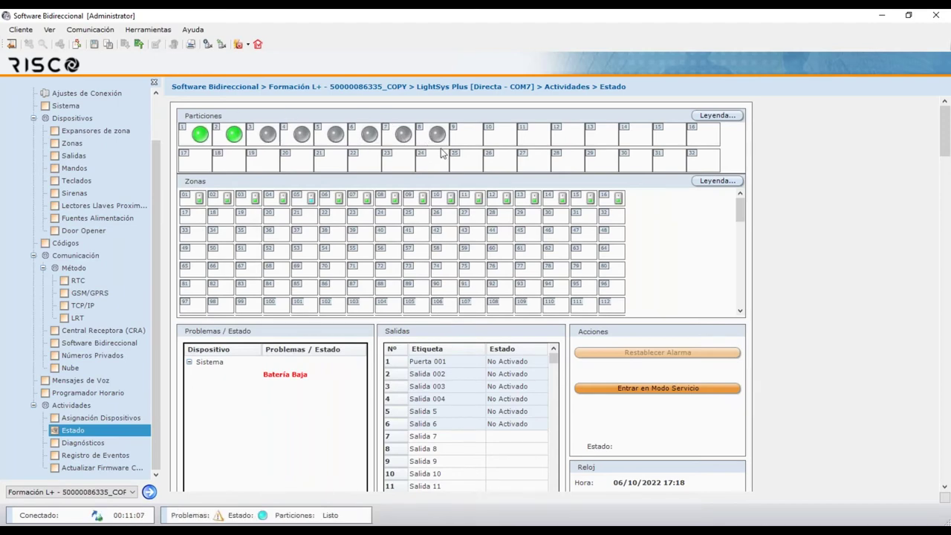
click(714, 117)
right_click(199, 139)
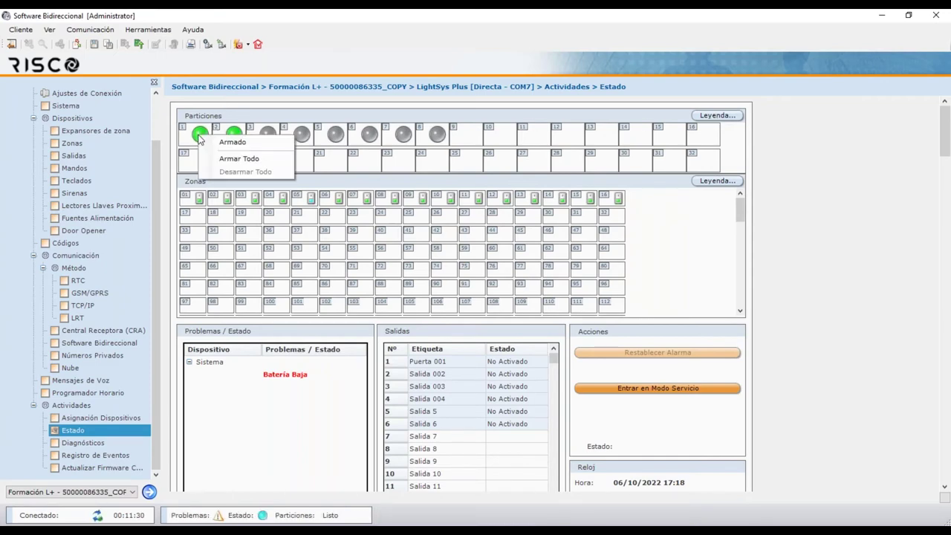
click(228, 160)
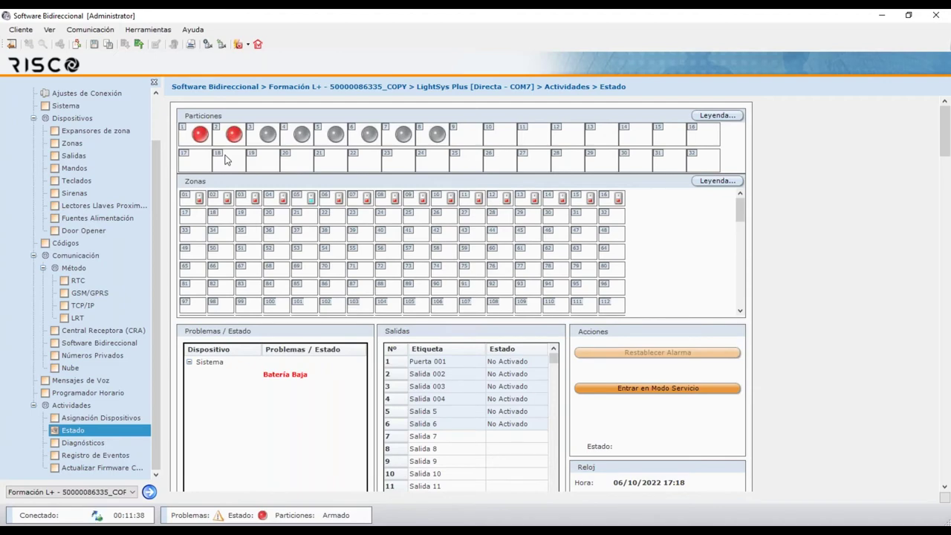
Check the partition colour legend, then disarm all partitions from partition 2
click(726, 117)
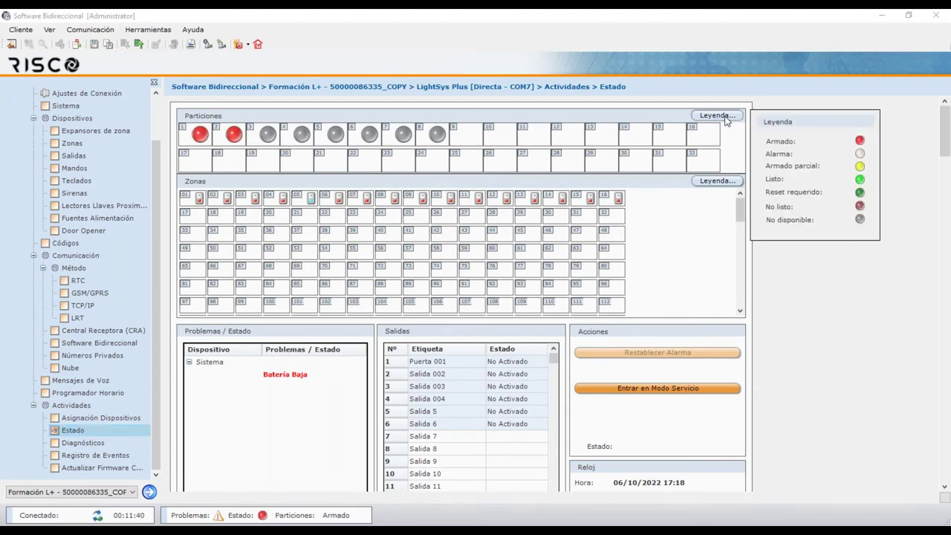
click(722, 117)
right_click(234, 139)
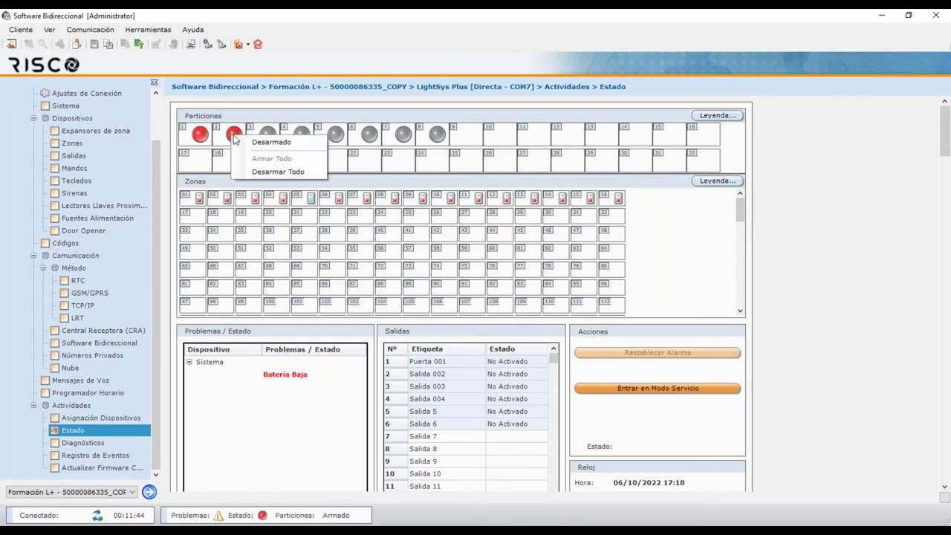
click(274, 172)
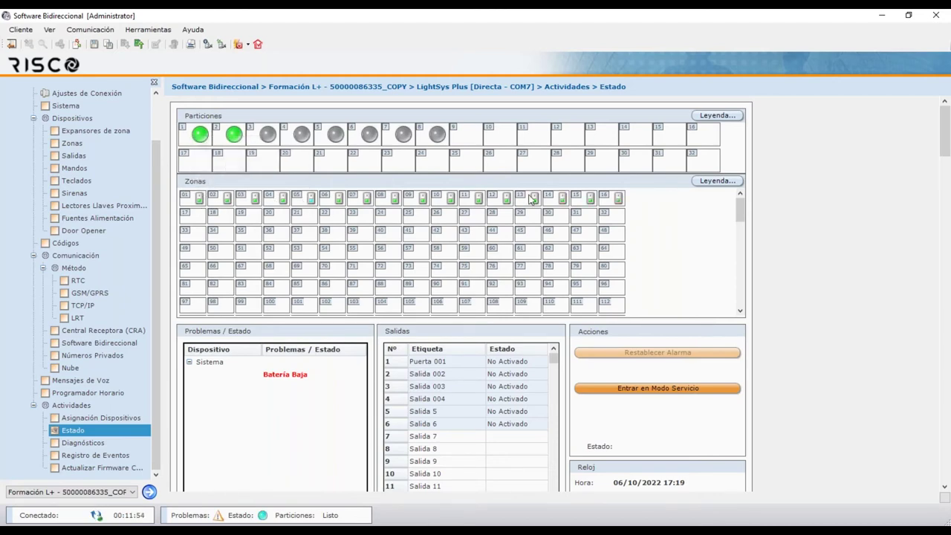
Check the zone colour legend and bypass zone 01
click(728, 184)
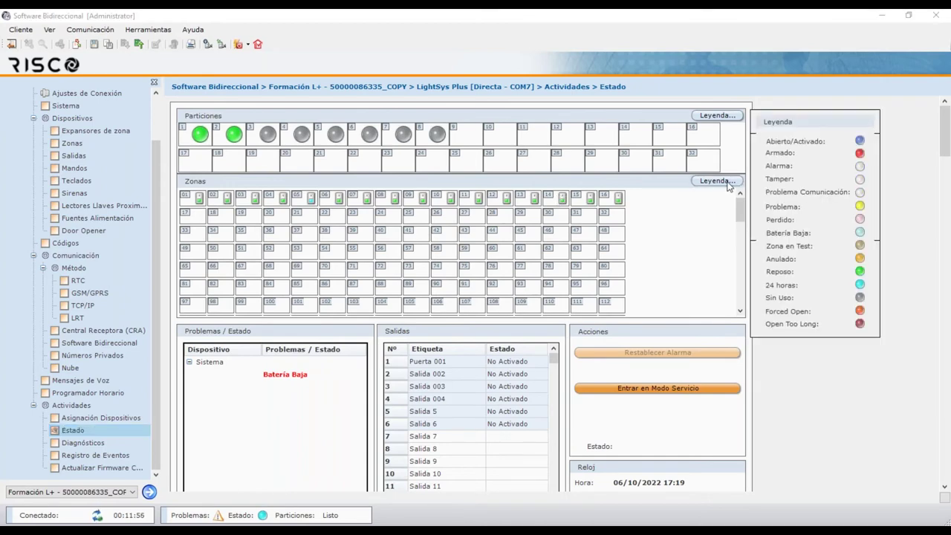
click(724, 184)
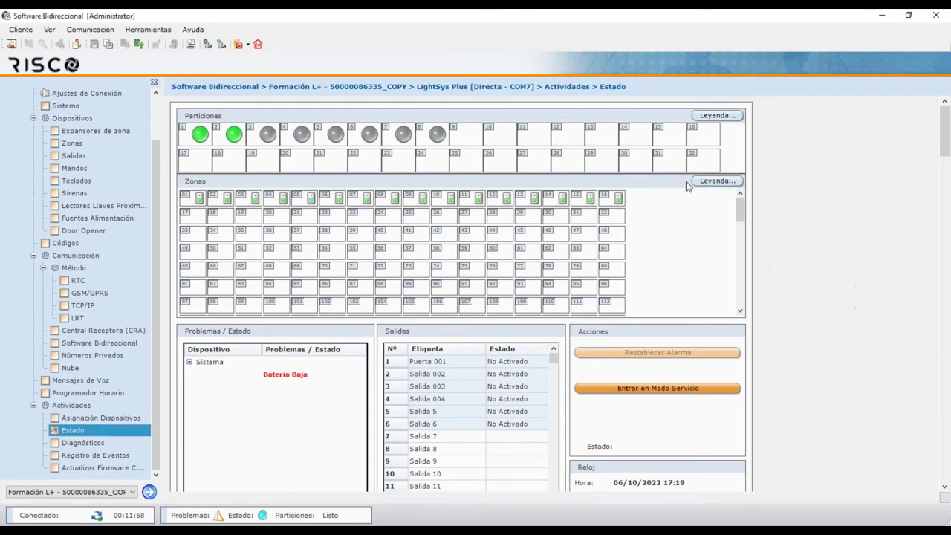
right_click(203, 201)
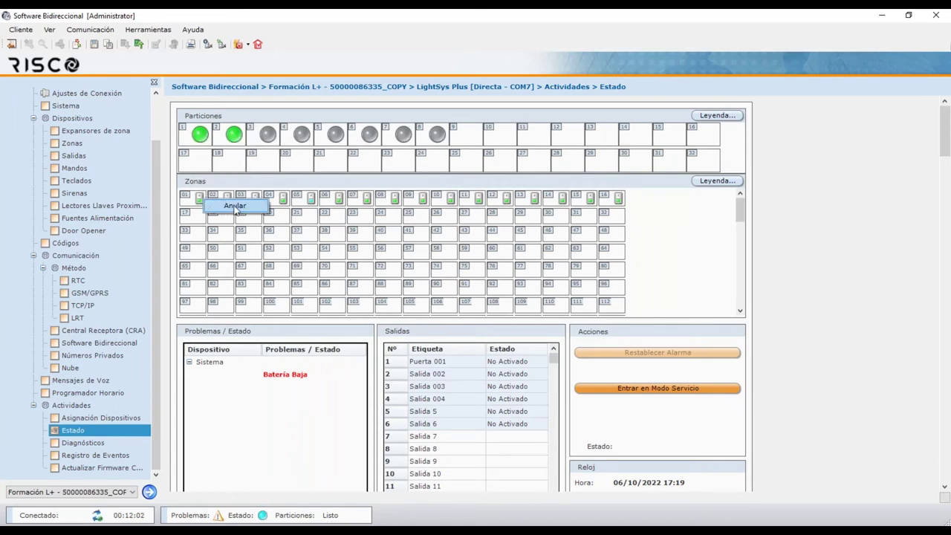
click(234, 208)
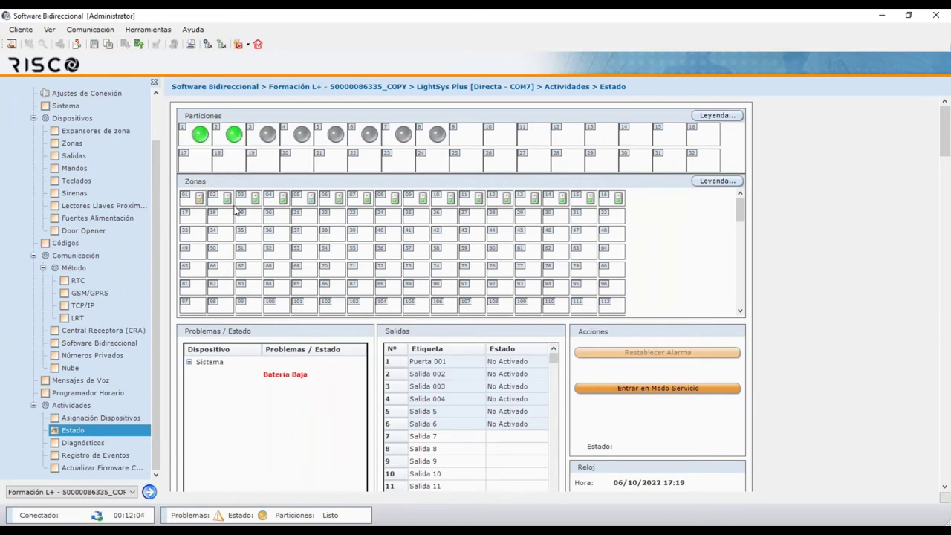
Check the zone colour legend again and restore zone 01 to Listo
click(703, 183)
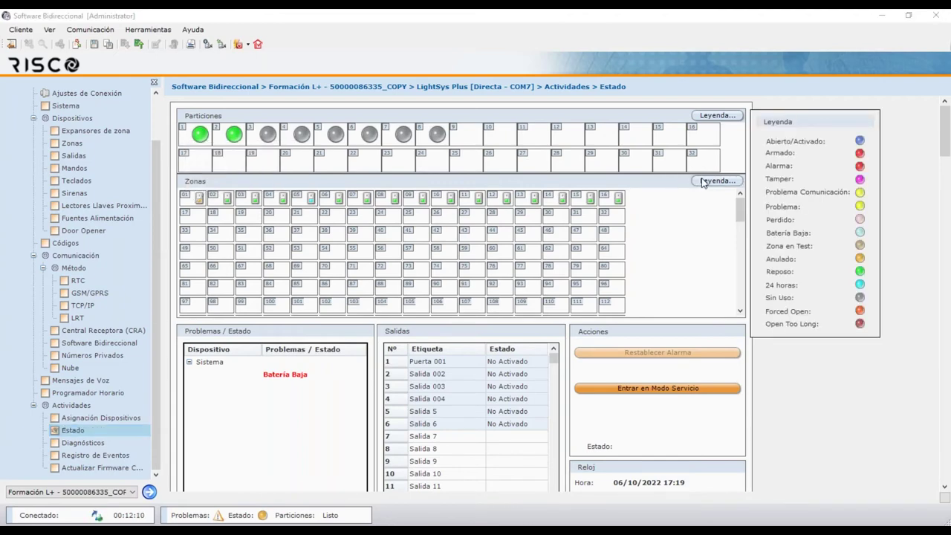
click(704, 183)
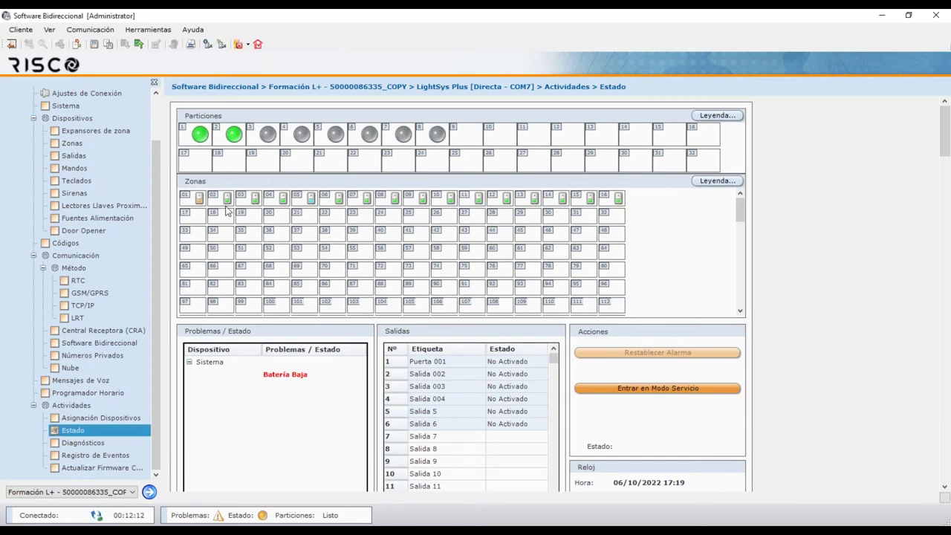
mouse_move(201, 202)
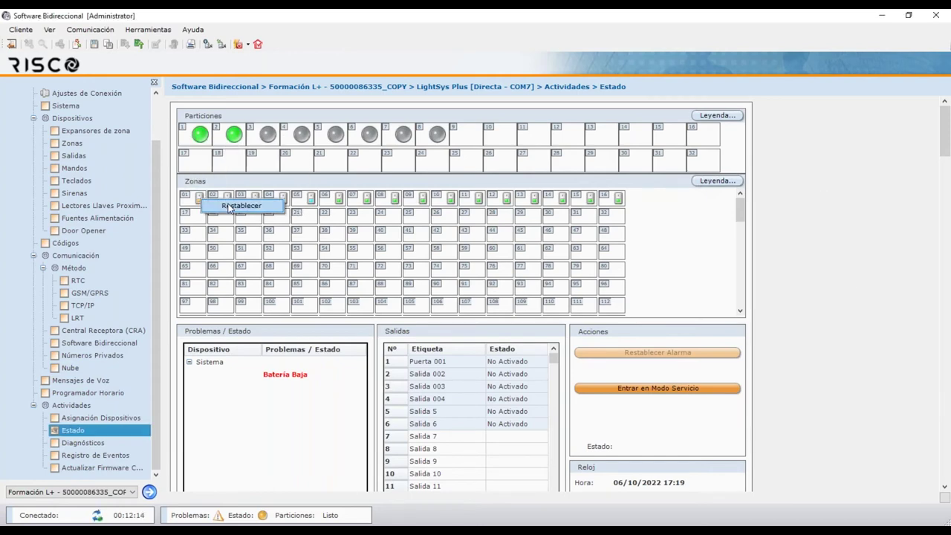
mouse_move(228, 208)
mouse_move(202, 202)
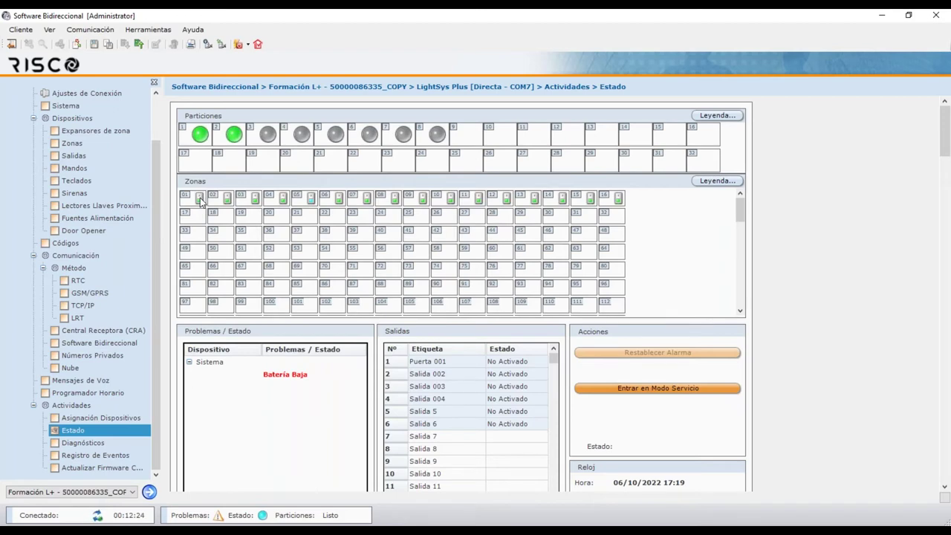
double_click(201, 202)
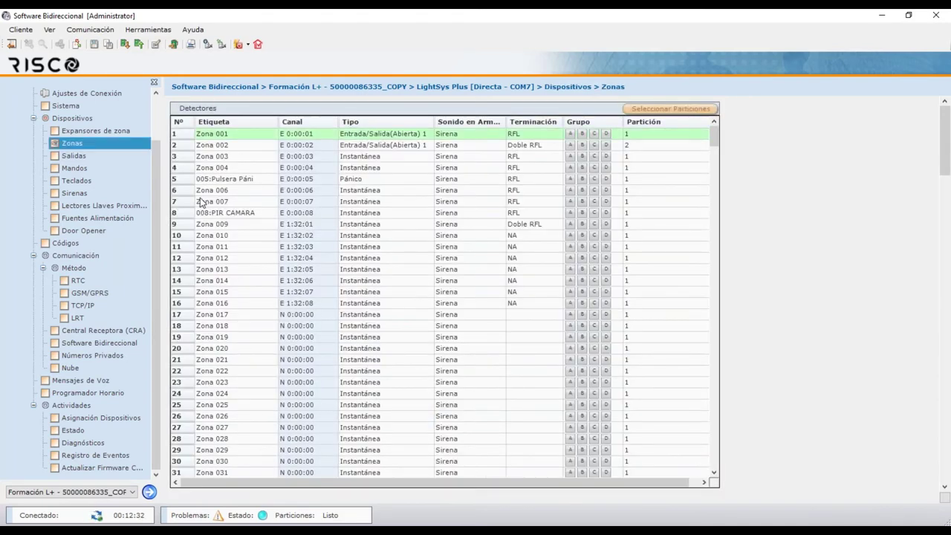
click(78, 434)
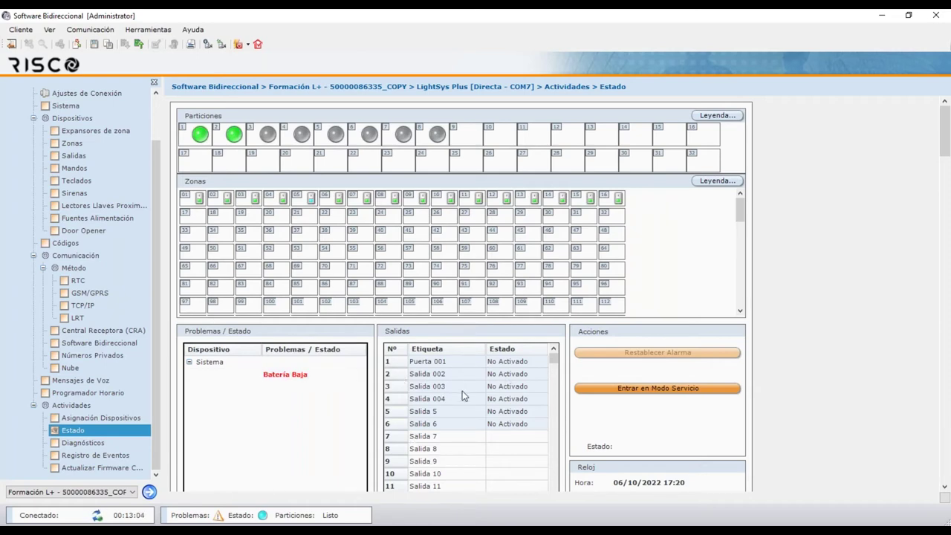
Activate output Puerta 001, then open Diagnósticos showing firmware RP432MP-02.00.00.0017
right_click(444, 364)
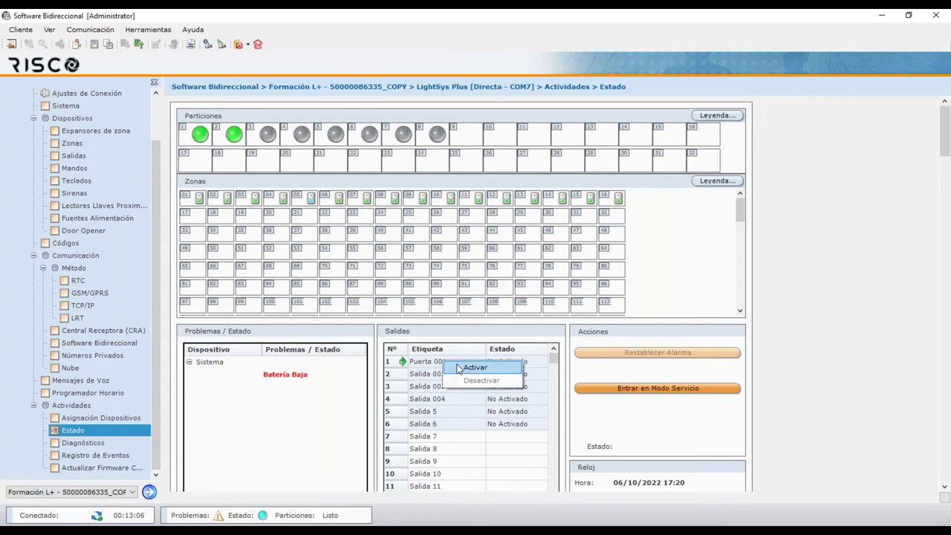
click(475, 369)
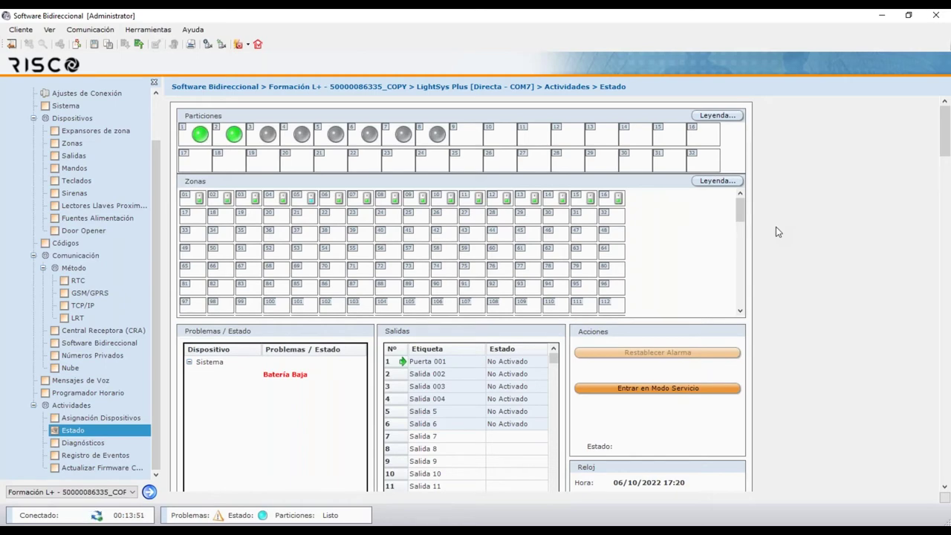
click(109, 446)
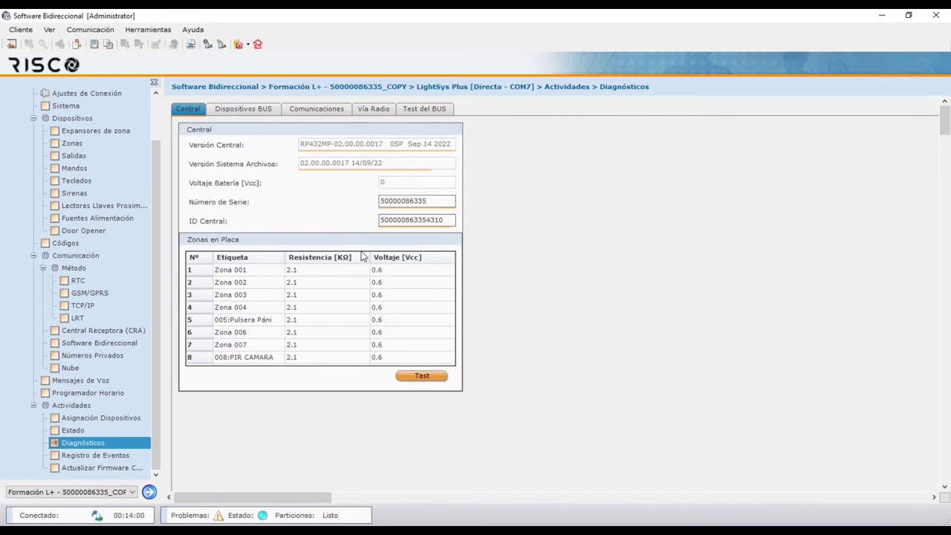
Test the on-board zones, then view Dispositivos BUS diagnostics keeping Detector BUS as type
click(423, 376)
click(266, 111)
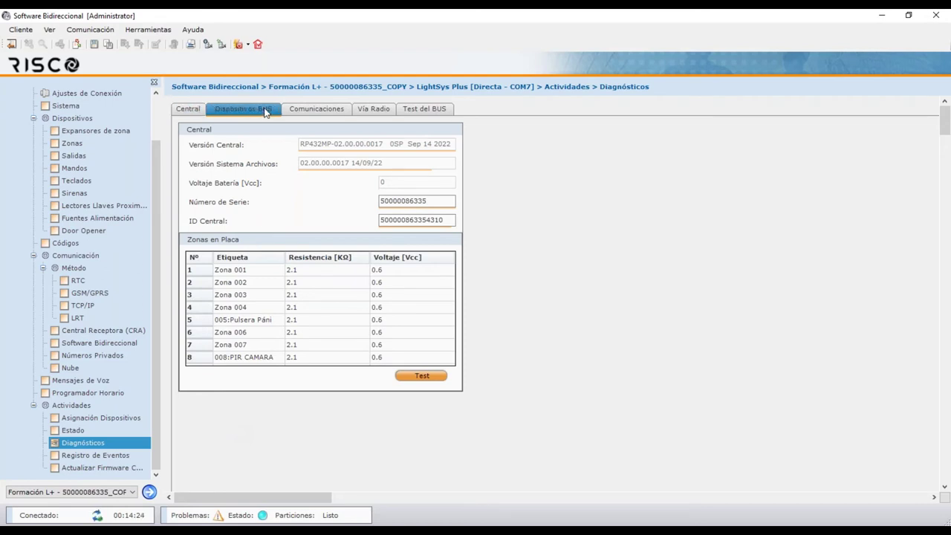
click(319, 139)
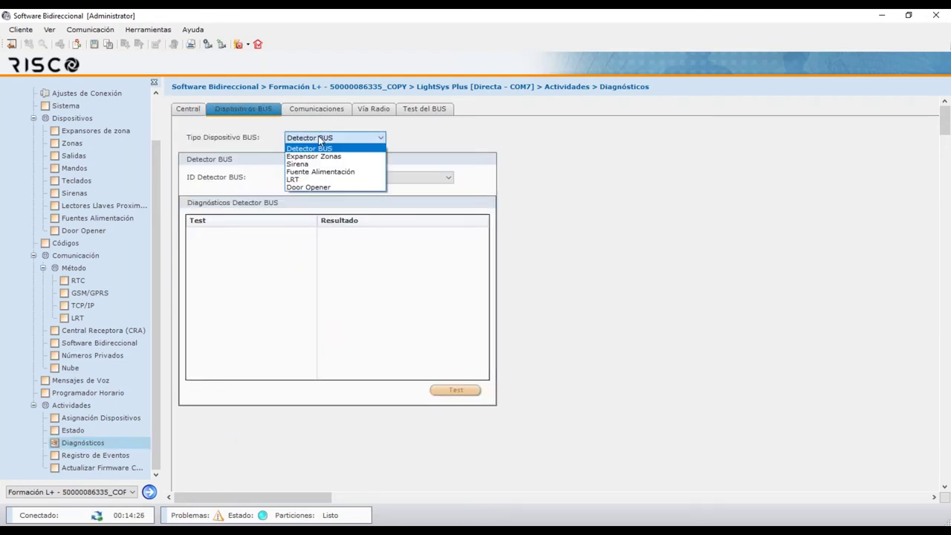
click(321, 140)
Check the Comunicaciones diagnostics with the communication type left as IP, then view Vía Radio receiver diagnostics
click(333, 111)
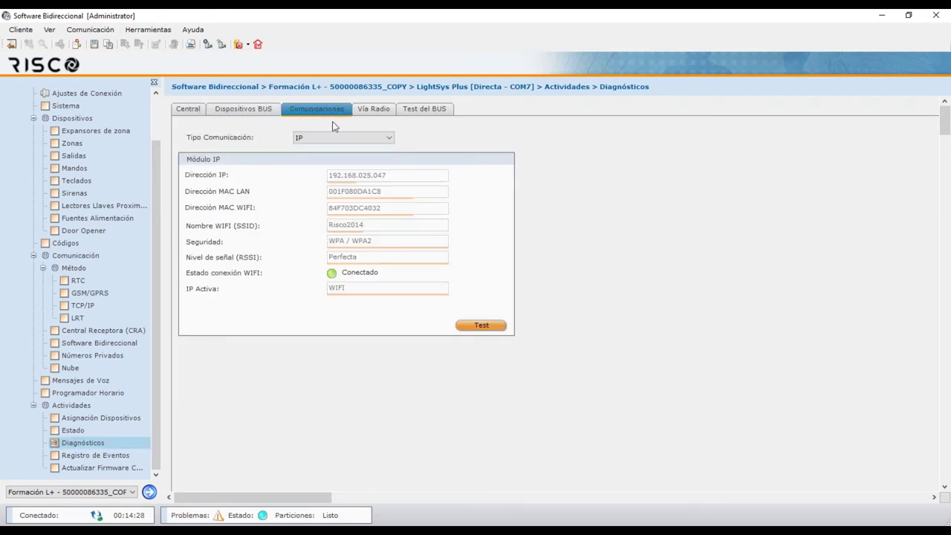
click(335, 140)
click(336, 140)
click(374, 109)
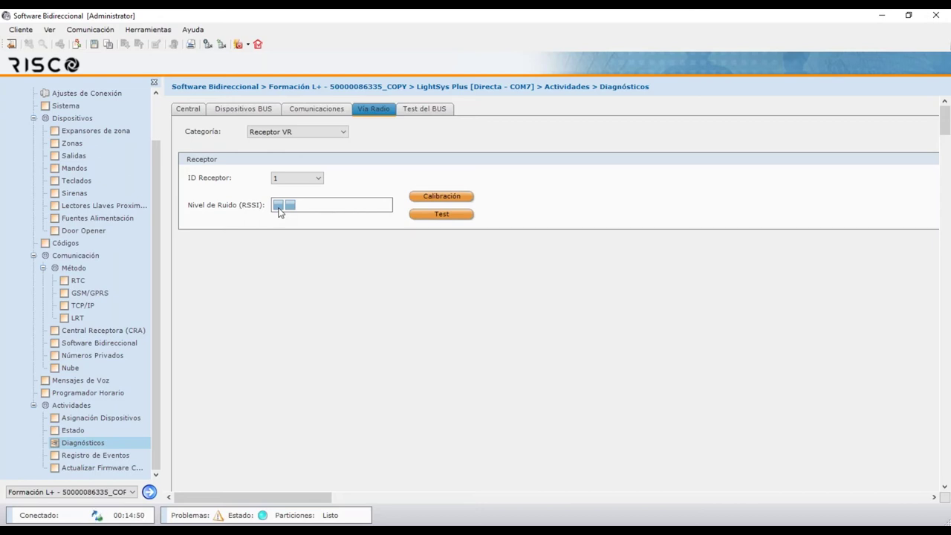
Show the Vía Radio diagnostics for Zonas, then Mando keyfobs, then switch to Test del BUS
click(322, 133)
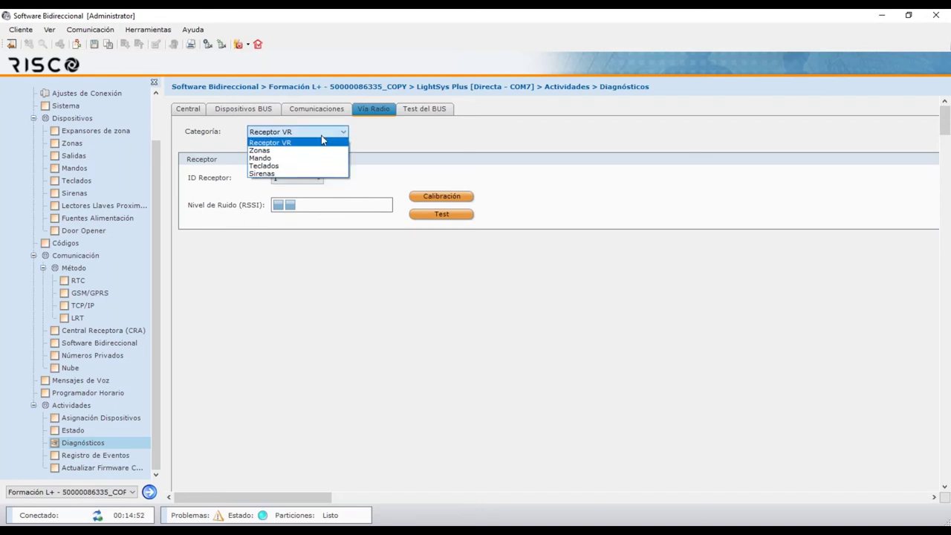
click(305, 154)
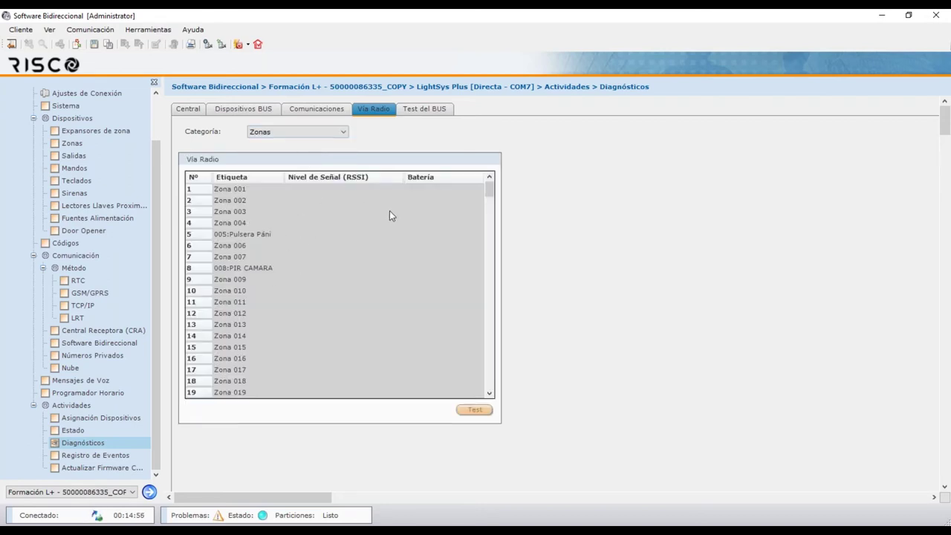
click(343, 133)
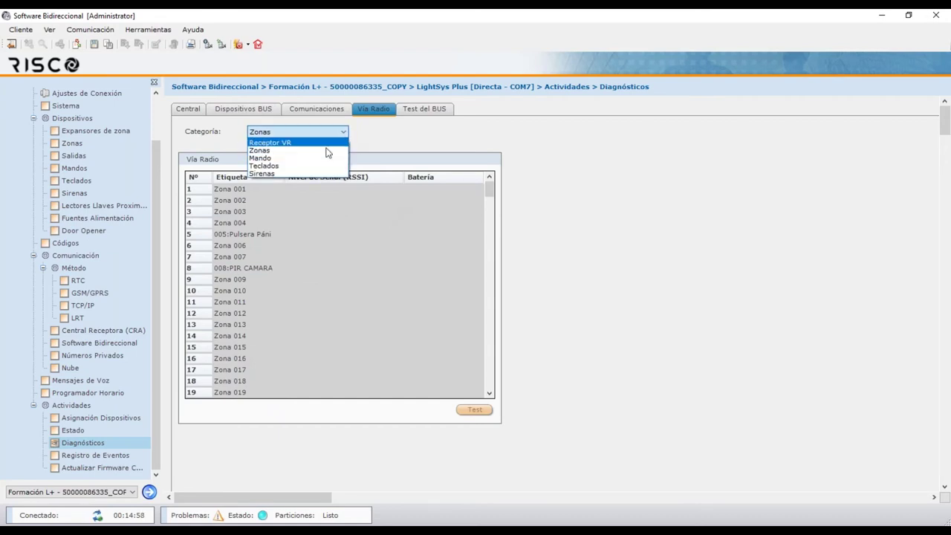
click(318, 158)
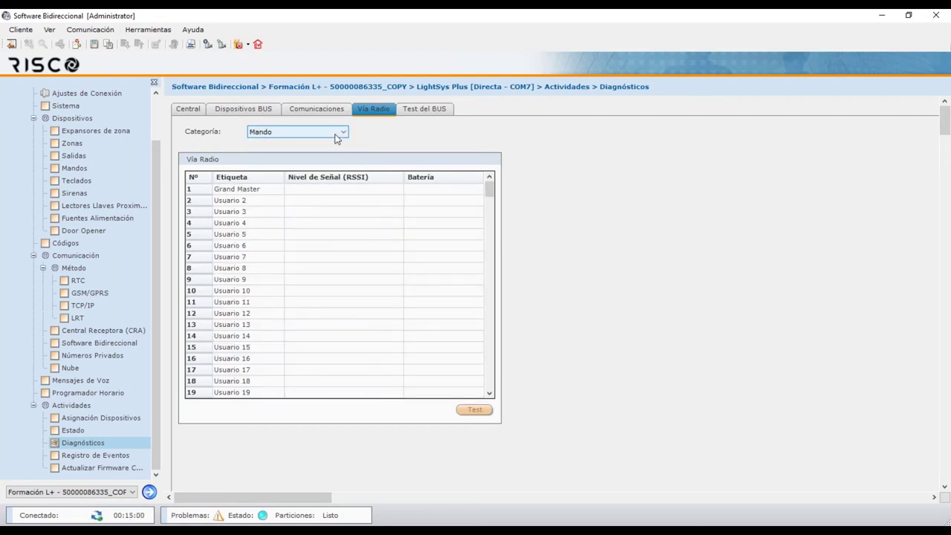
click(414, 109)
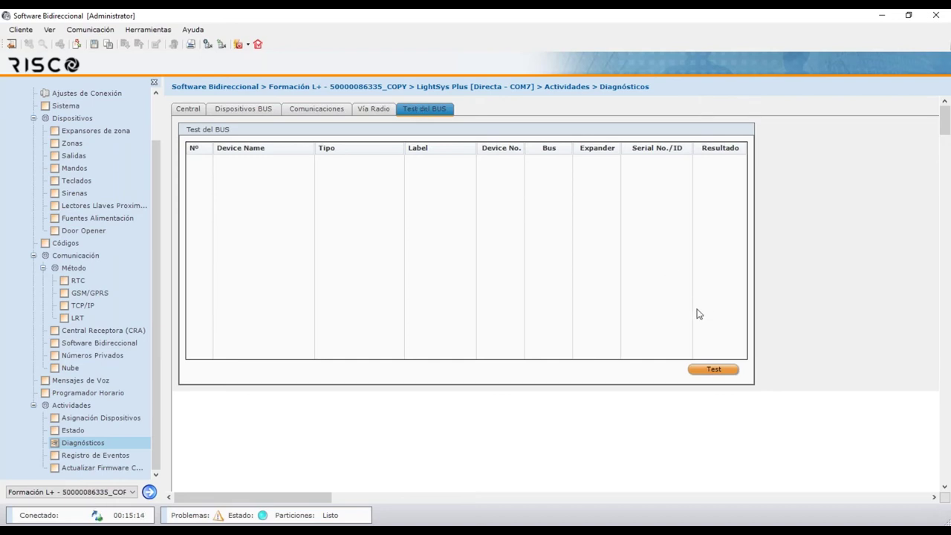
Run the bus test so all ten devices score 100, then go to Registro de Eventos
click(713, 370)
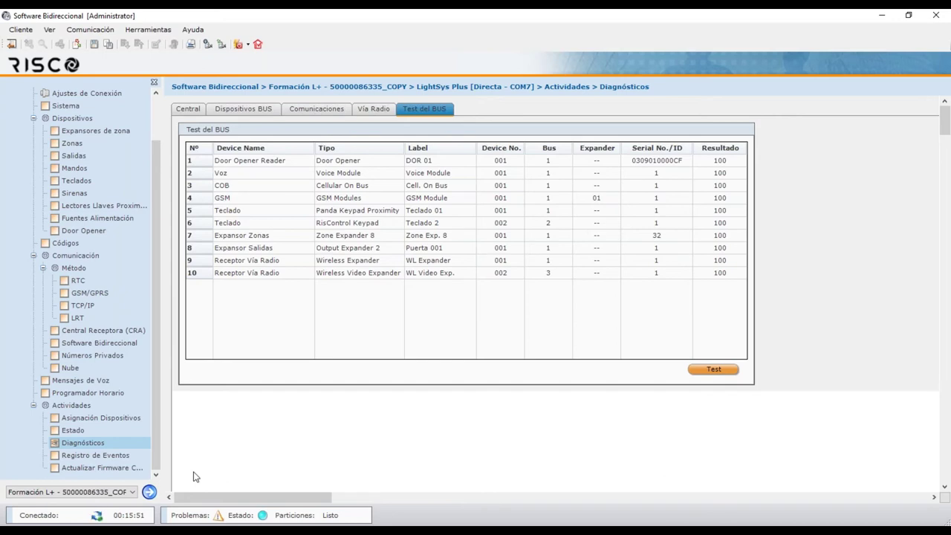
click(95, 455)
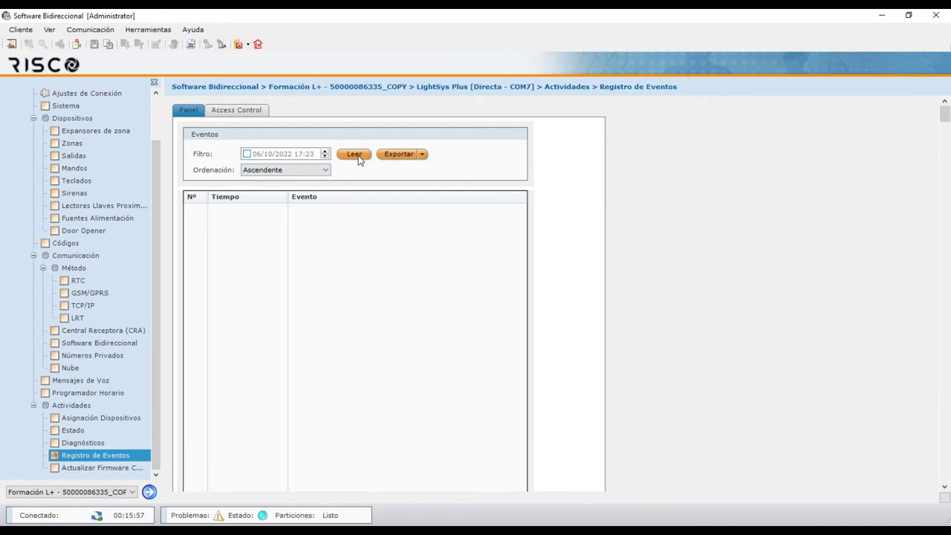
Read the panel event log filtered from 06/10/2022 00:23
click(253, 154)
click(300, 155)
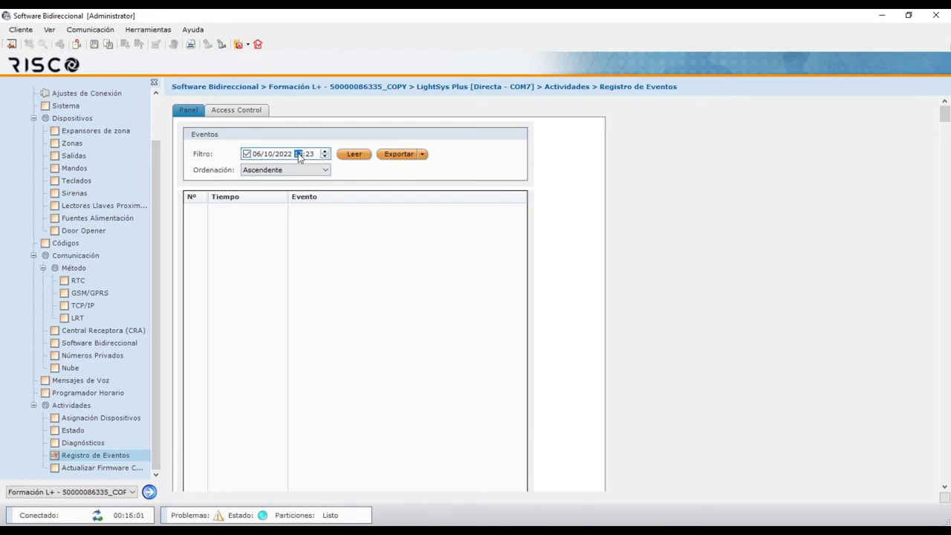
click(348, 156)
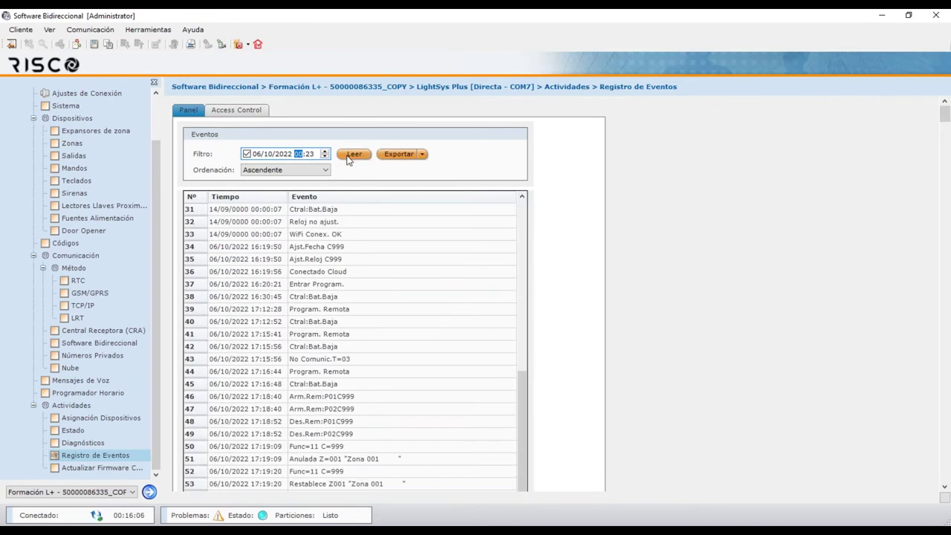
Sort the events in Descendente order and dismiss the Exportar menu without saving
click(316, 171)
click(309, 188)
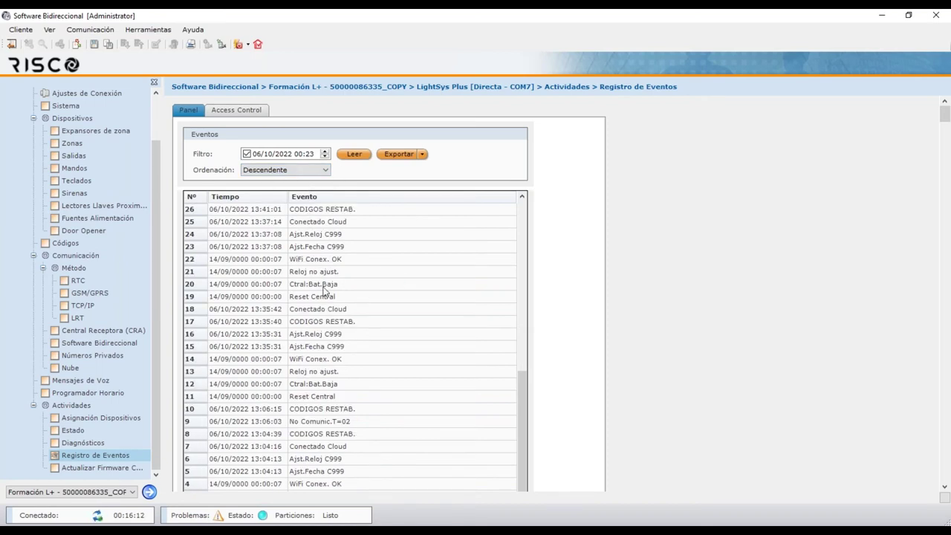
click(425, 157)
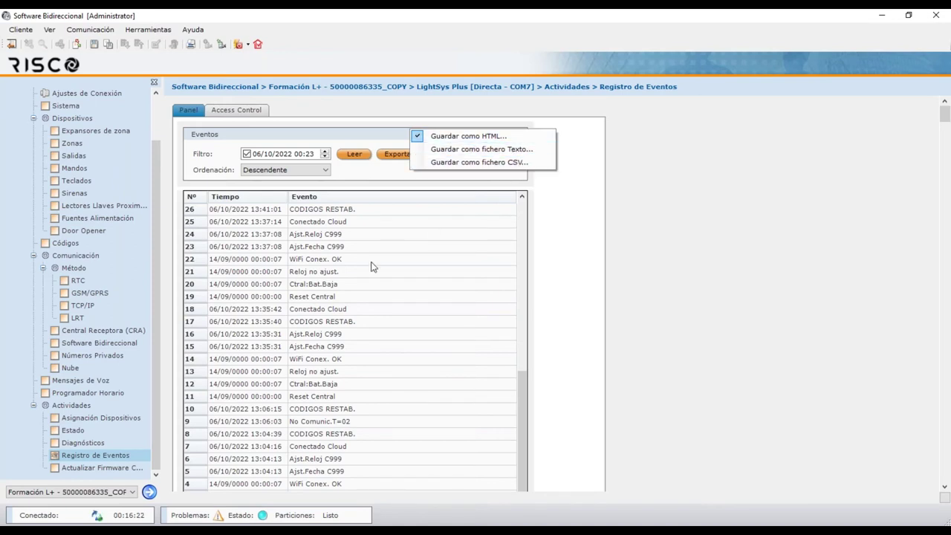
click(321, 233)
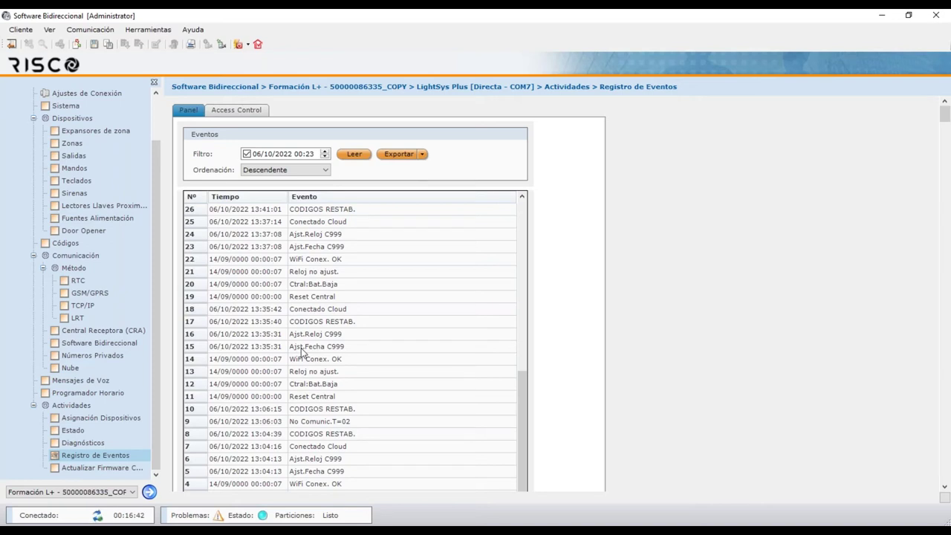
Read the eight Access Control events, return to the Panel log, and go to Actualizar Firmware Central
click(225, 111)
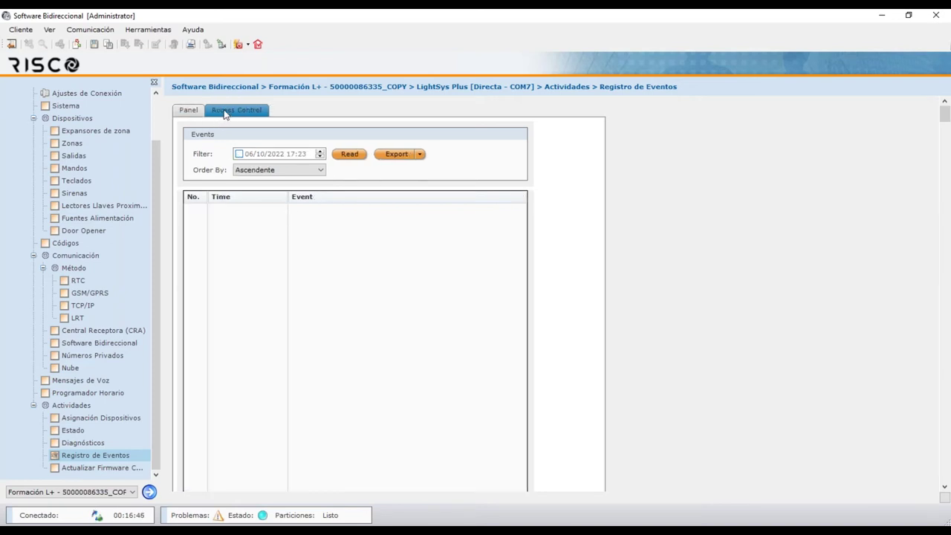
click(345, 154)
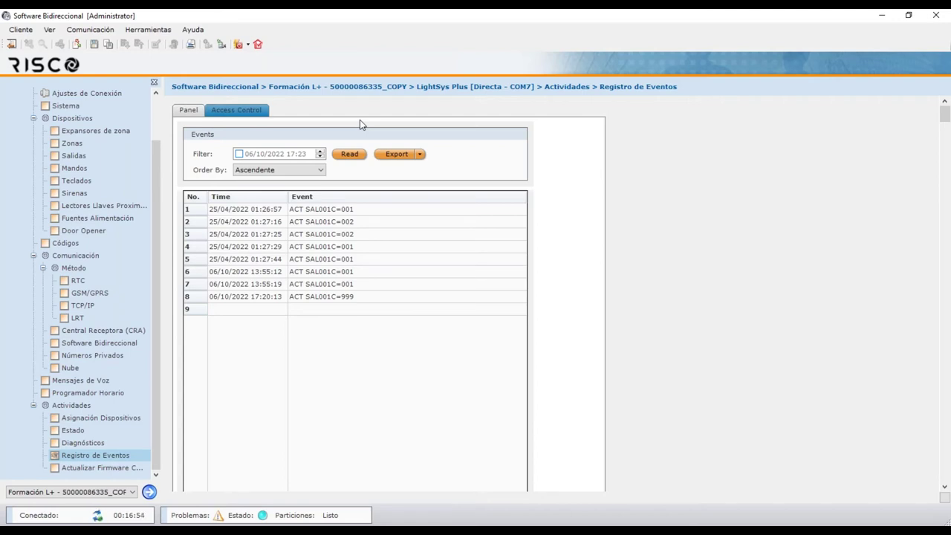
click(198, 112)
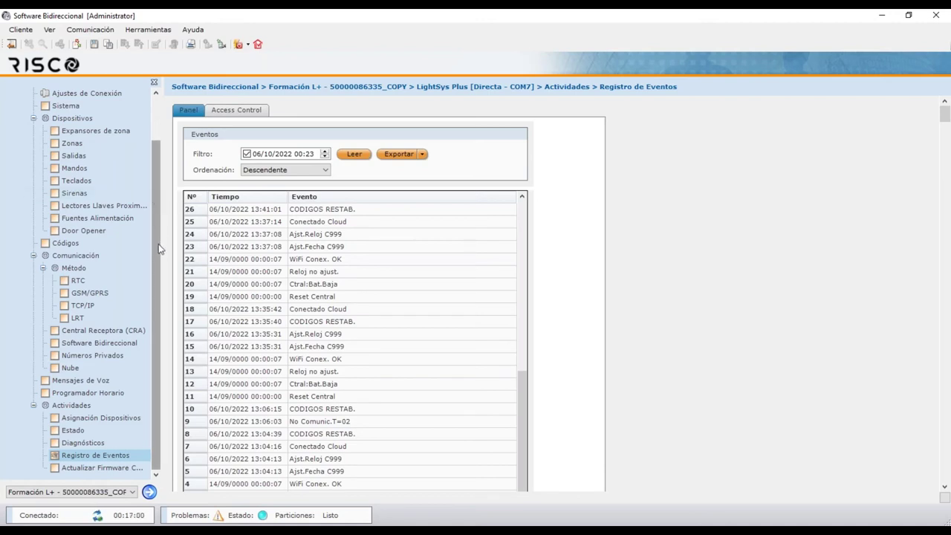
click(95, 468)
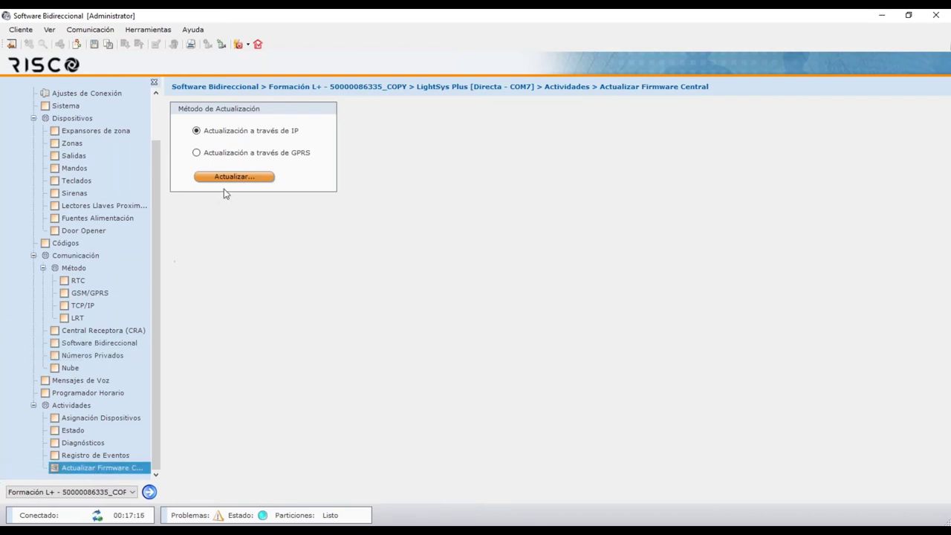
click(248, 178)
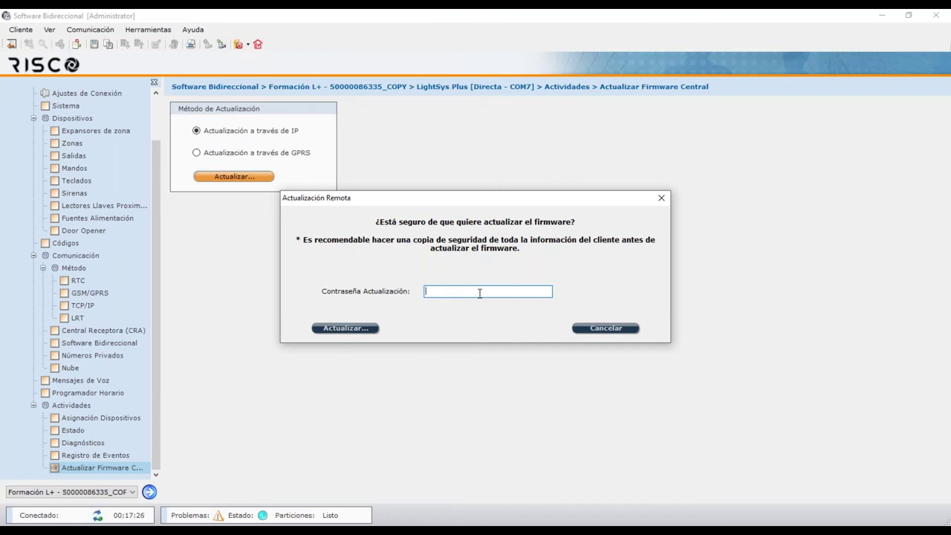
click(619, 329)
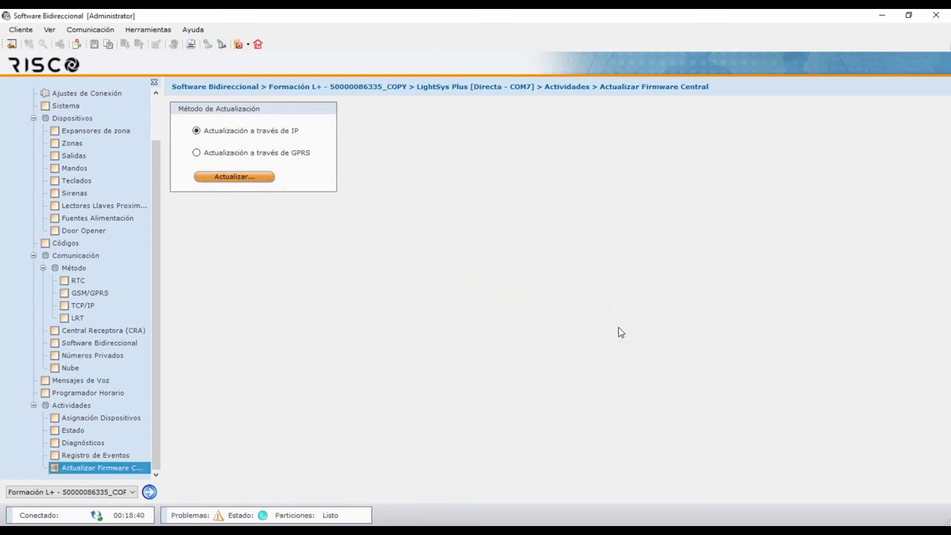
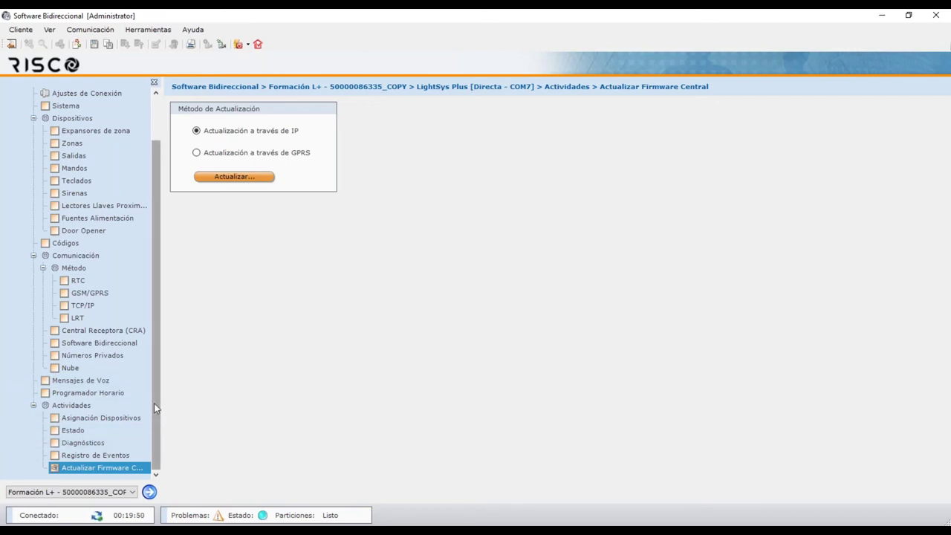
Check the first zone expander's RFL and DRFL values, then move on to the Zonas table
drag(154, 403, 154, 370)
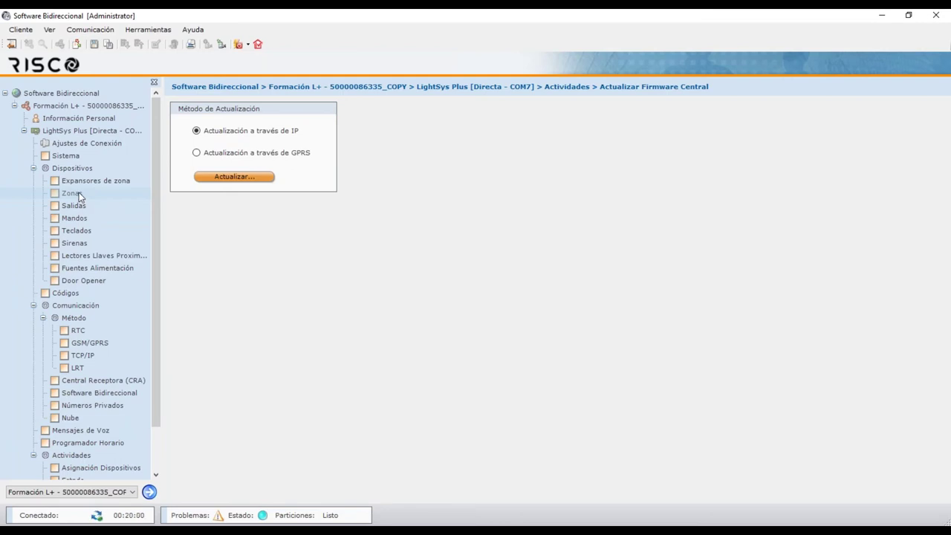
click(85, 180)
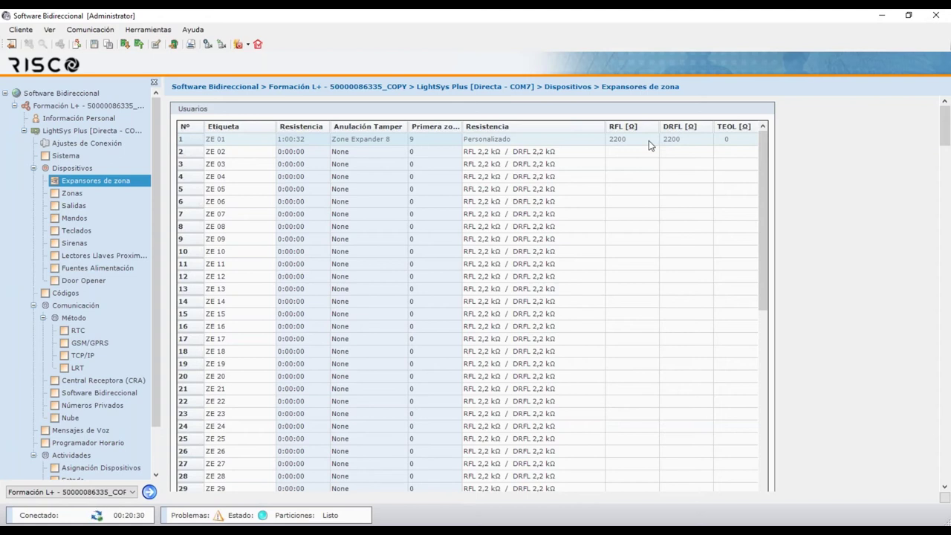
click(253, 141)
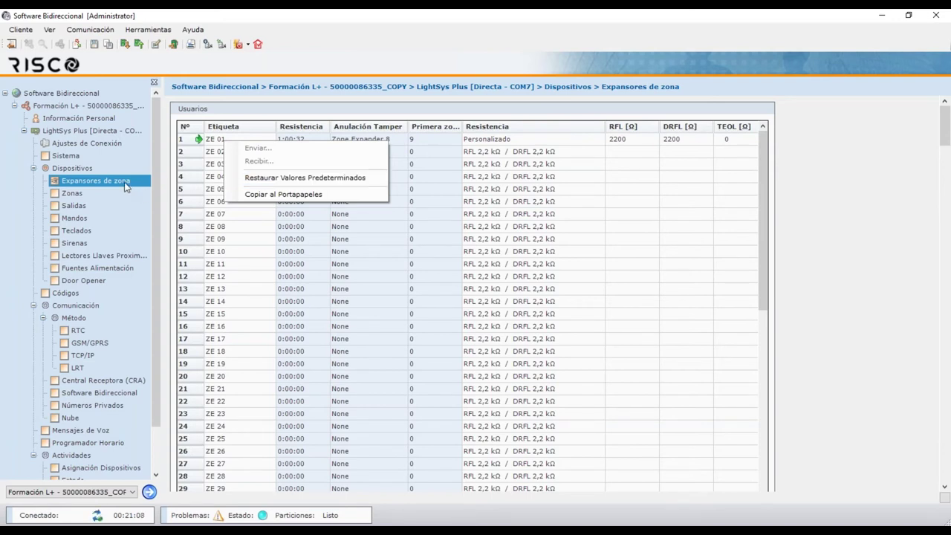
click(96, 195)
click(96, 196)
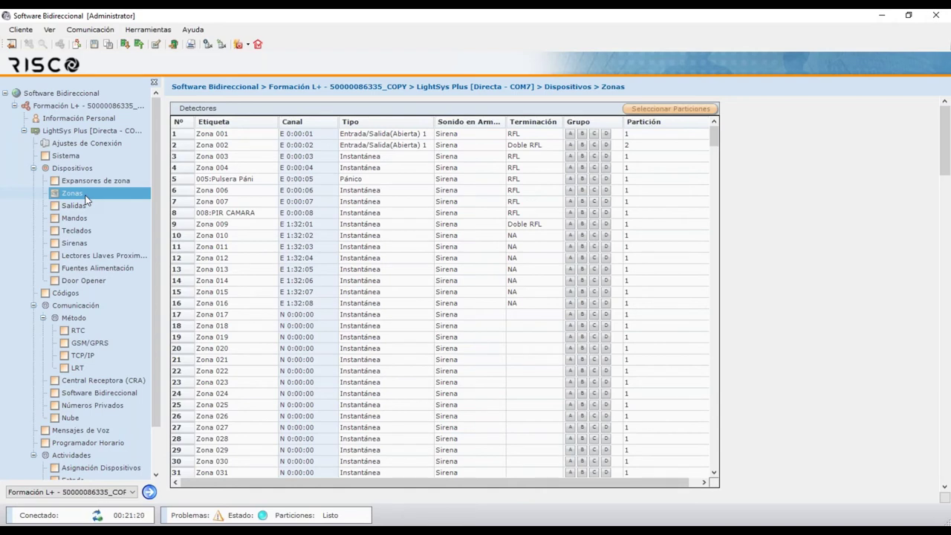
Inspect the Zona 001 and Zona 002 rows, then open the Sistema settings page
click(529, 137)
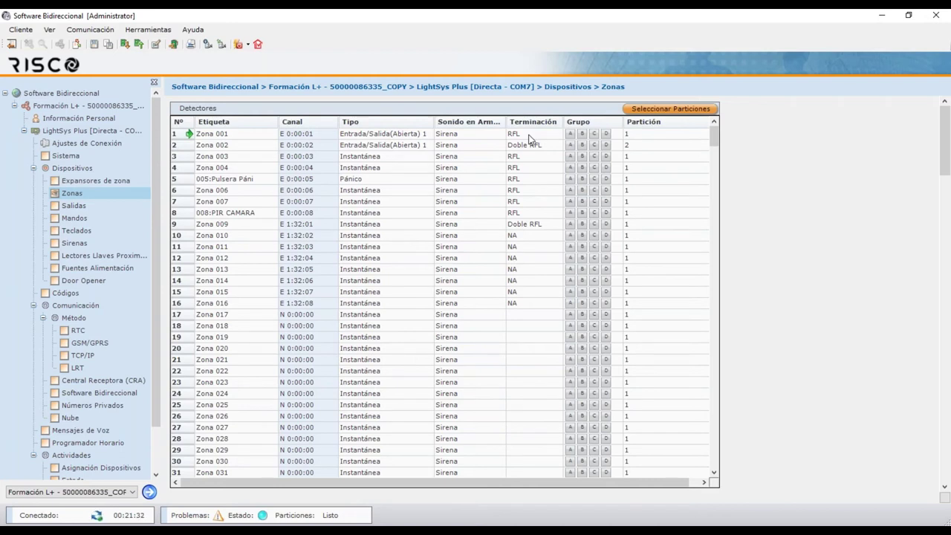
click(532, 146)
click(532, 137)
click(543, 148)
click(83, 156)
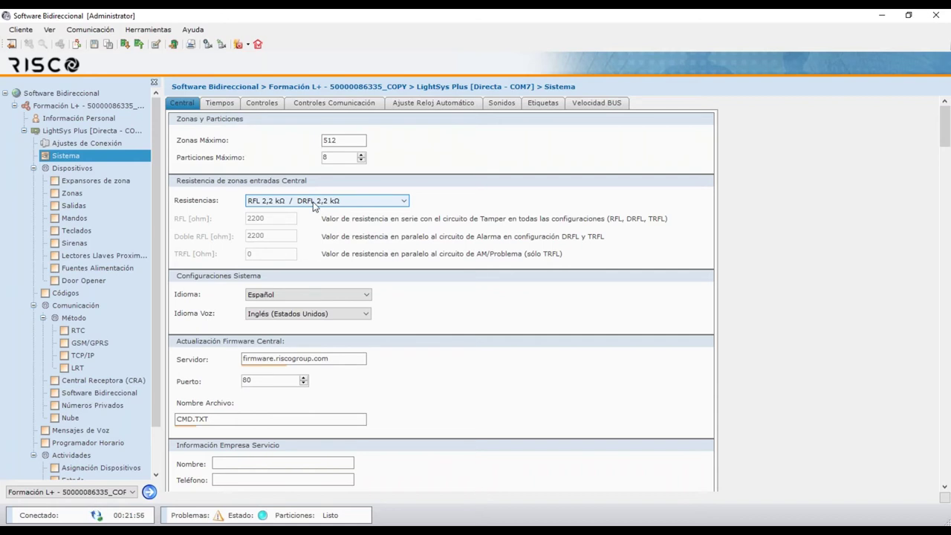
Go back to the Zonas table under Dispositivos
click(79, 195)
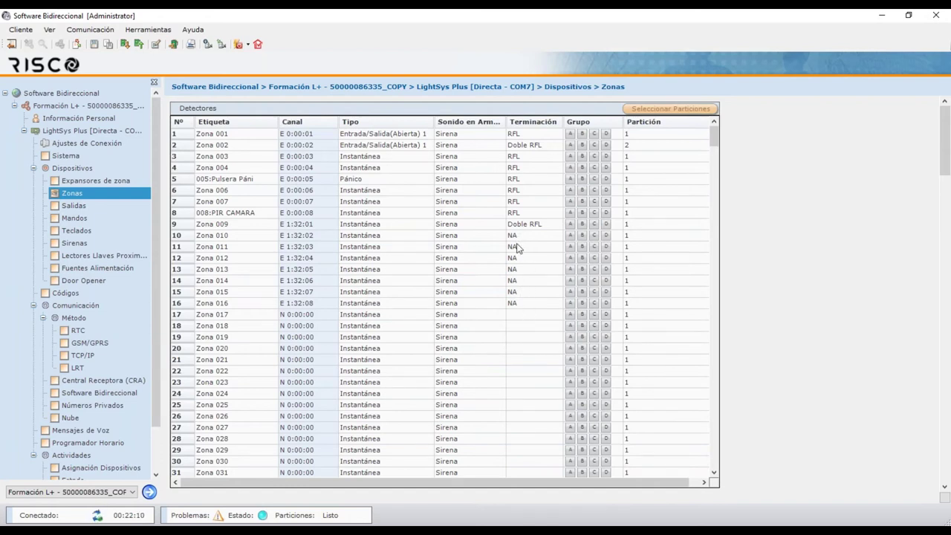
click(531, 146)
click(531, 151)
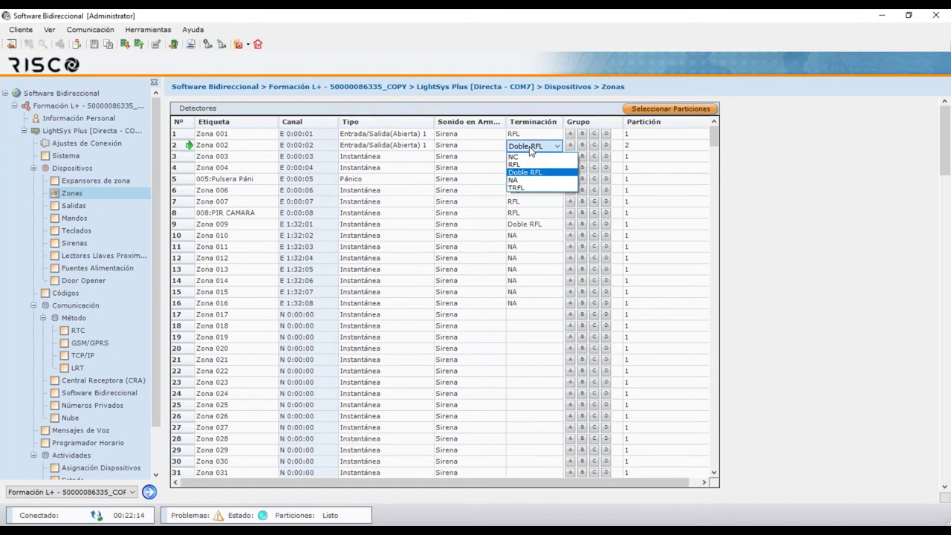
click(779, 162)
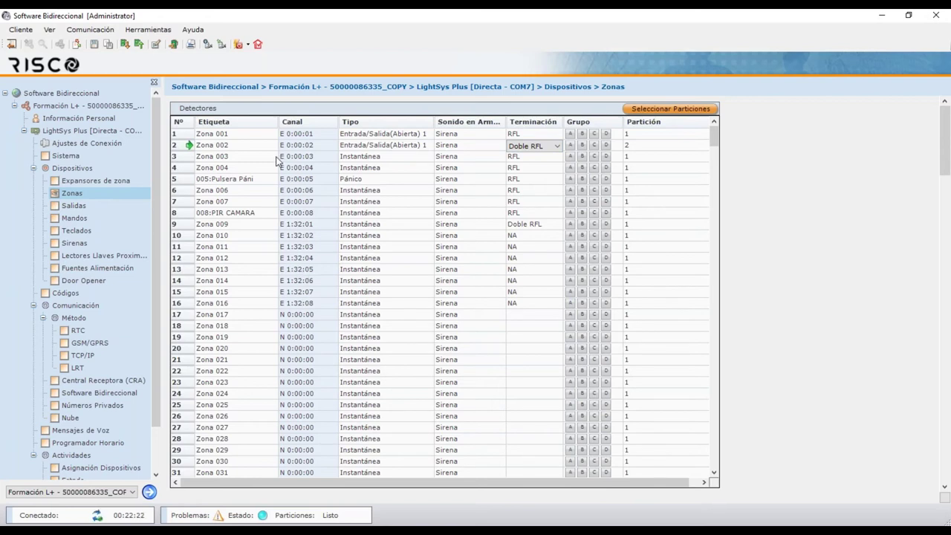
click(381, 161)
click(380, 159)
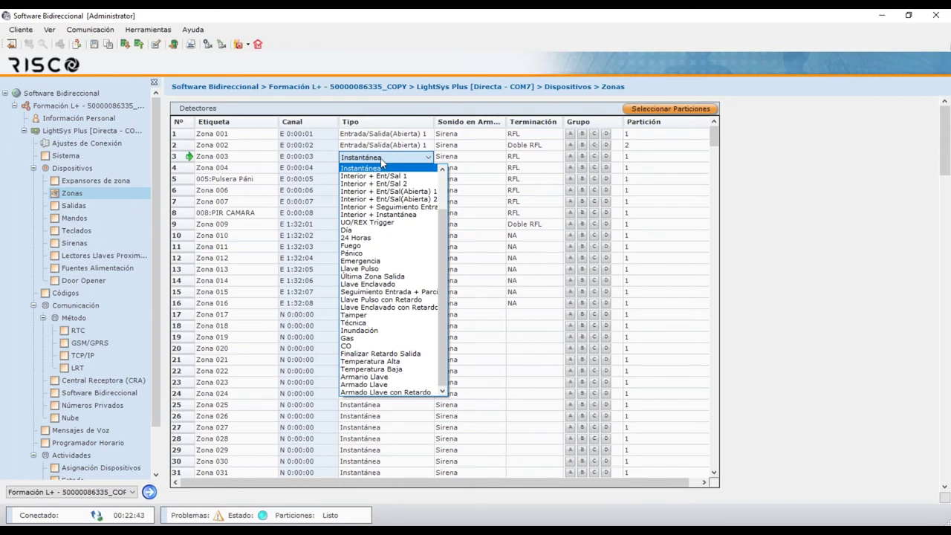
click(443, 110)
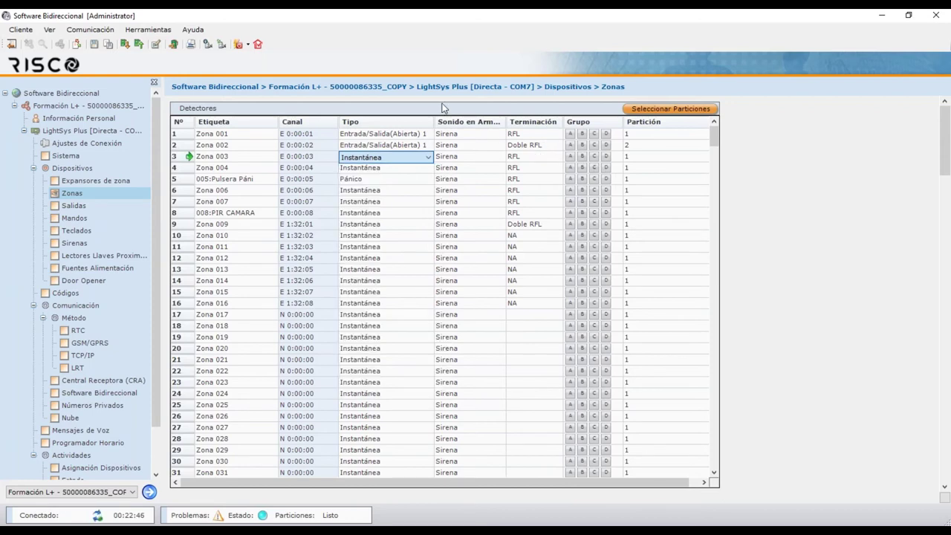
click(194, 29)
click(215, 39)
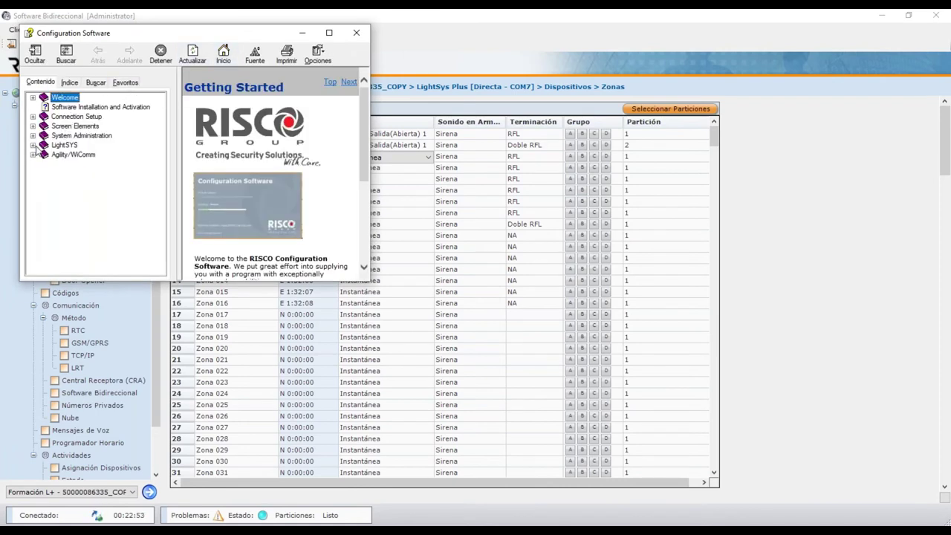
click(33, 146)
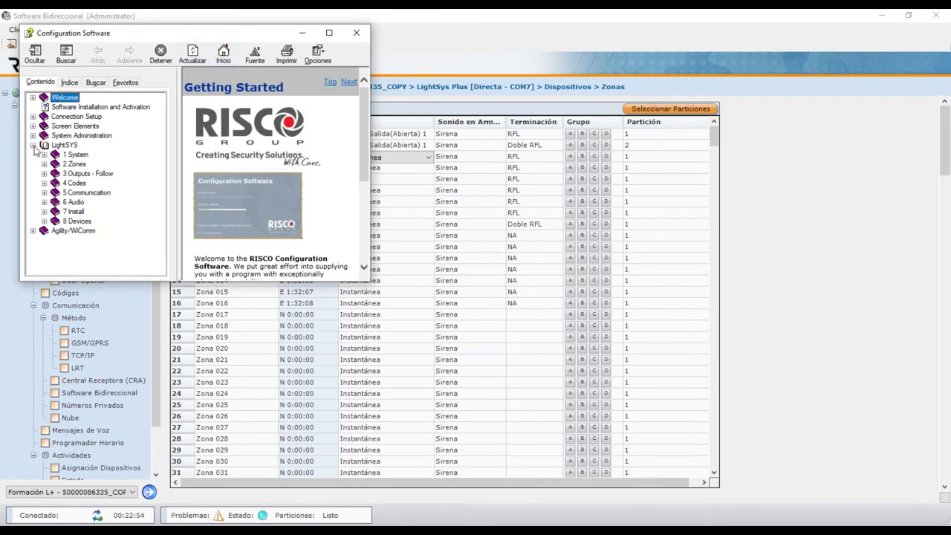
click(74, 165)
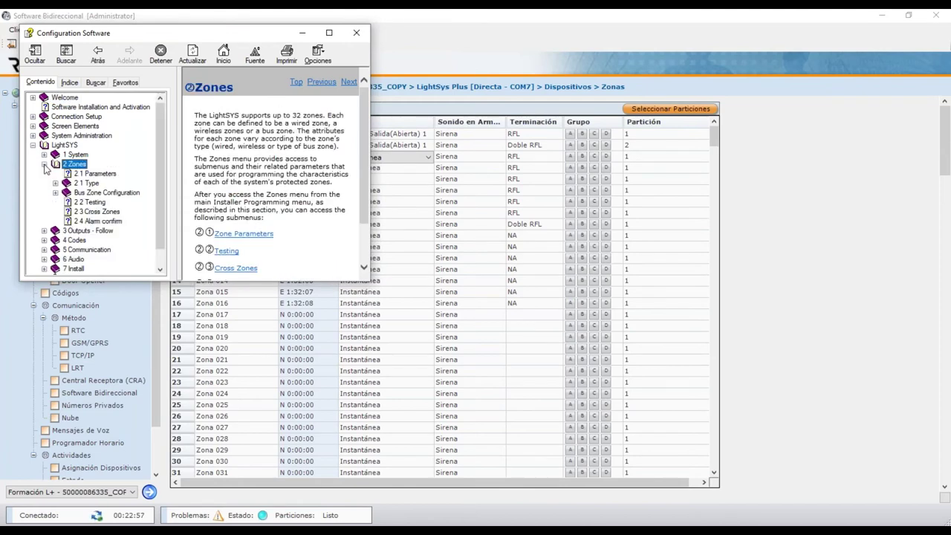
click(101, 174)
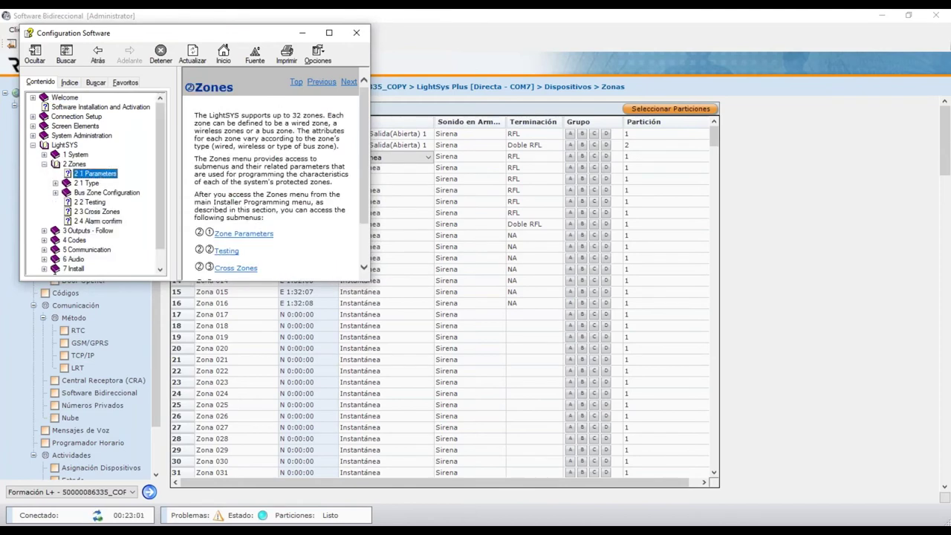
click(330, 33)
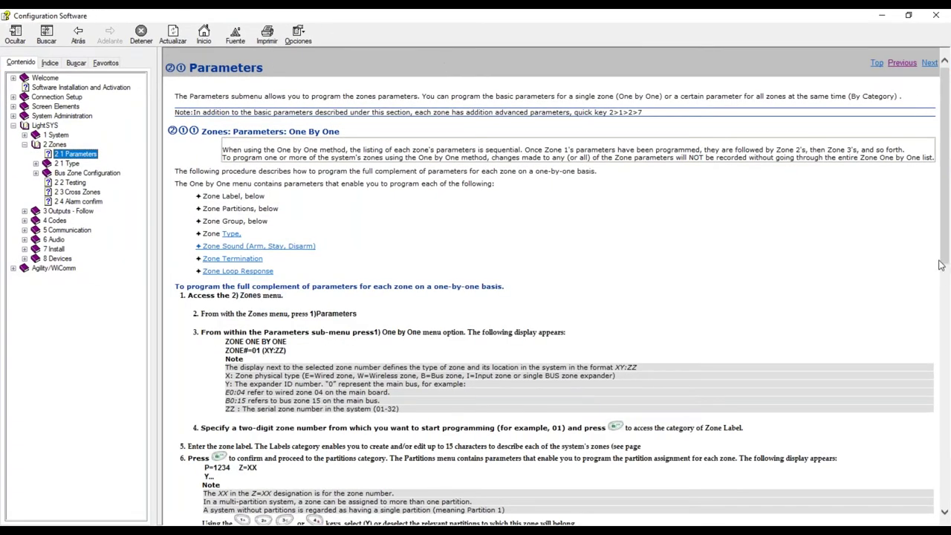
click(946, 256)
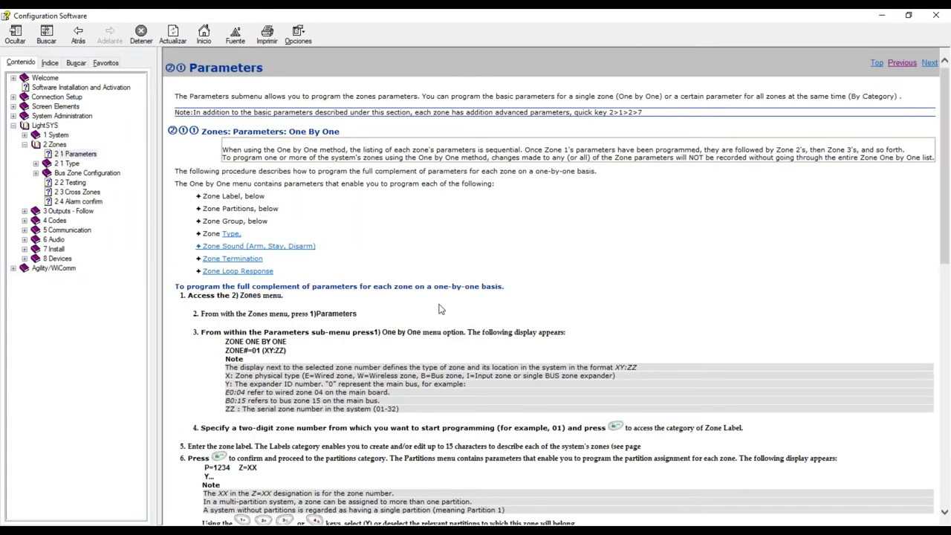
click(232, 235)
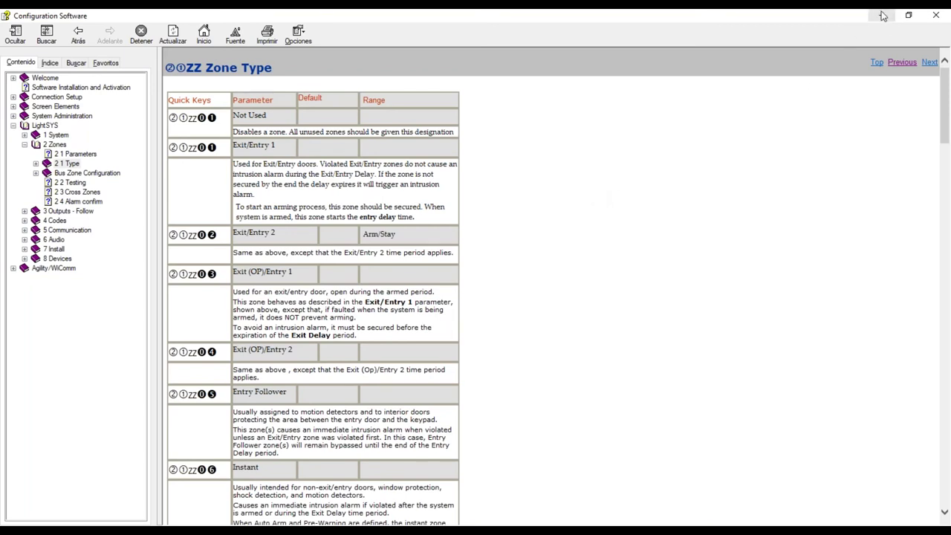
click(936, 15)
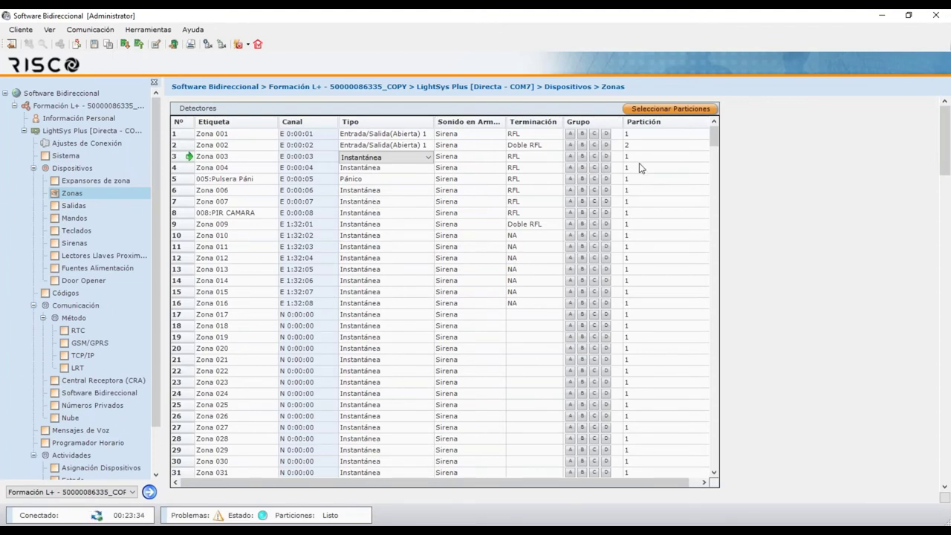
Try changing Zona 001's partition, reverting it to 1
click(640, 135)
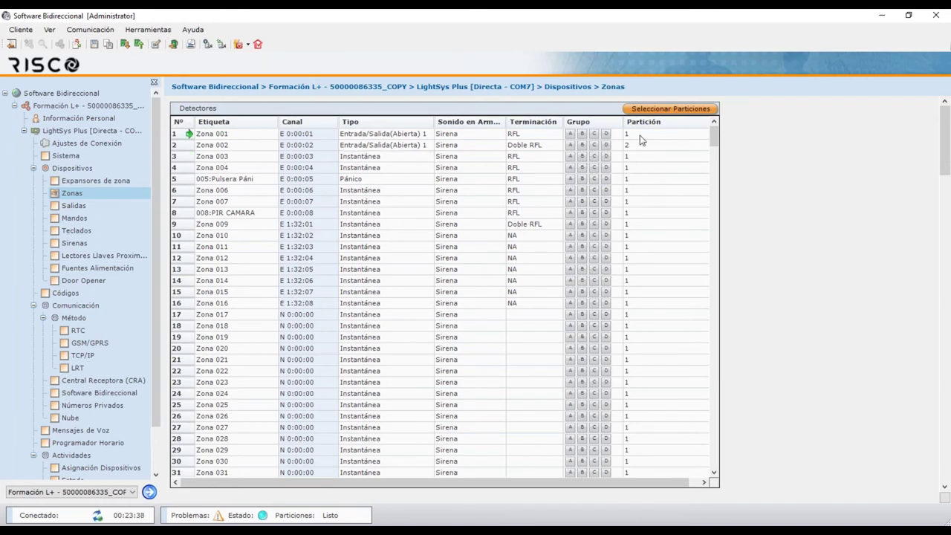
click(640, 136)
text(23)
key(BackSpace)
key(BackSpace)
click(643, 147)
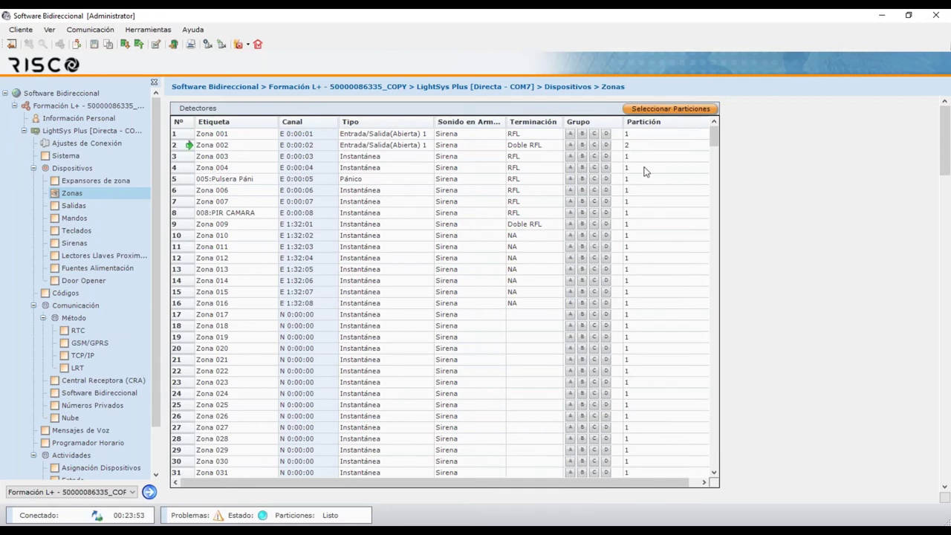
Assign Zona 001 and Zona 002 to group A, then remove them again
click(570, 136)
click(632, 146)
click(571, 146)
click(570, 144)
click(570, 139)
Keep Sirena as Zona 001's armed sound and bring up the row's context menu
click(460, 137)
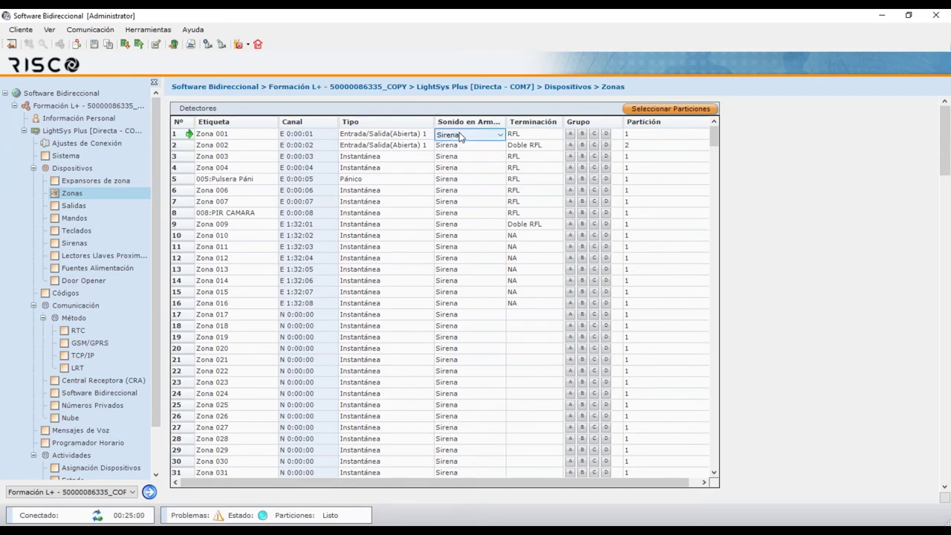
click(460, 136)
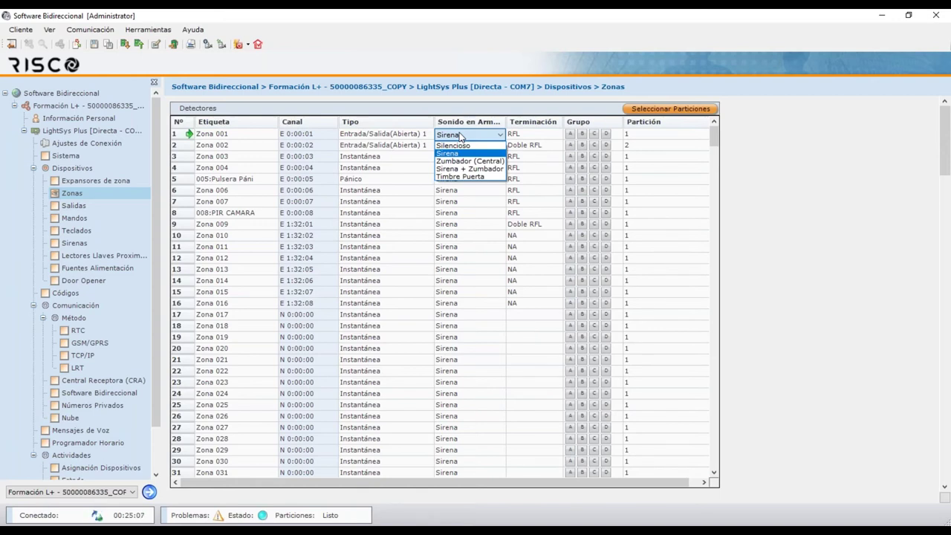
click(460, 137)
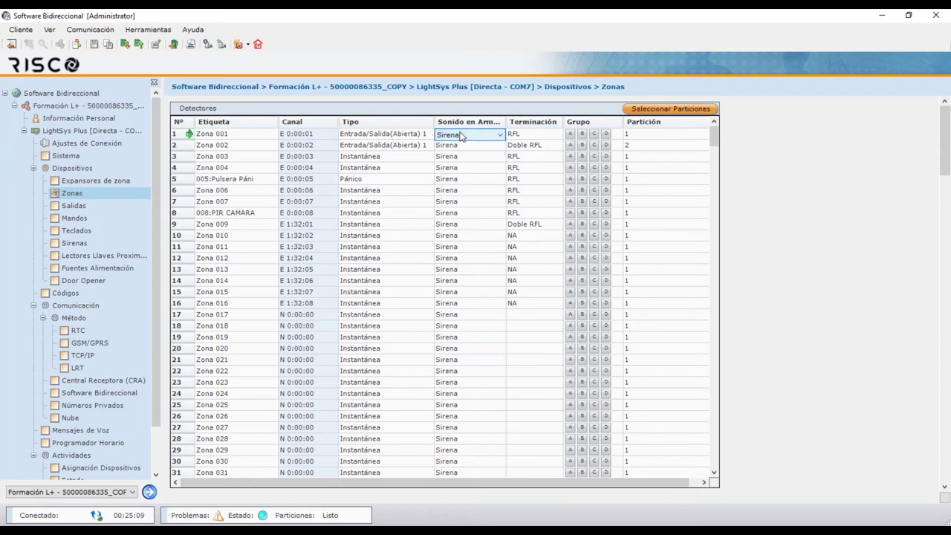
click(424, 141)
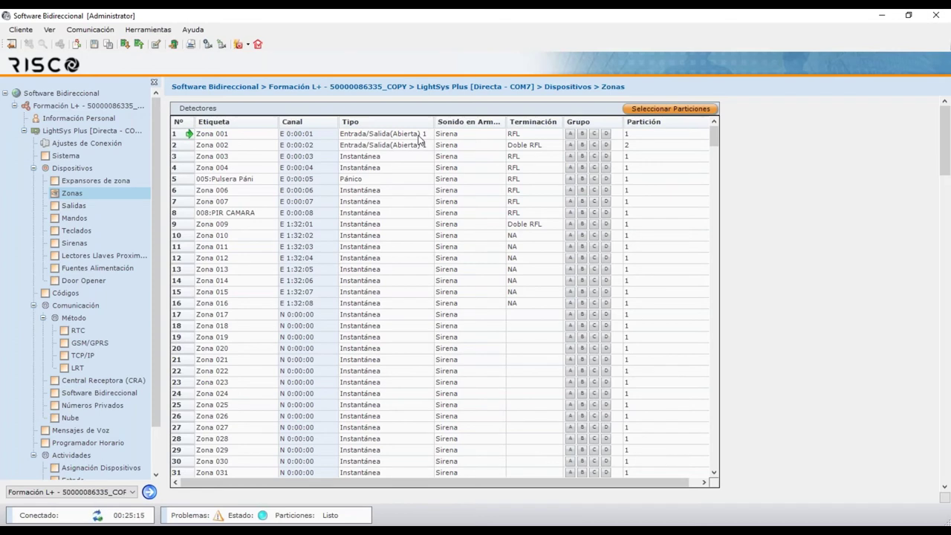
right_click(421, 140)
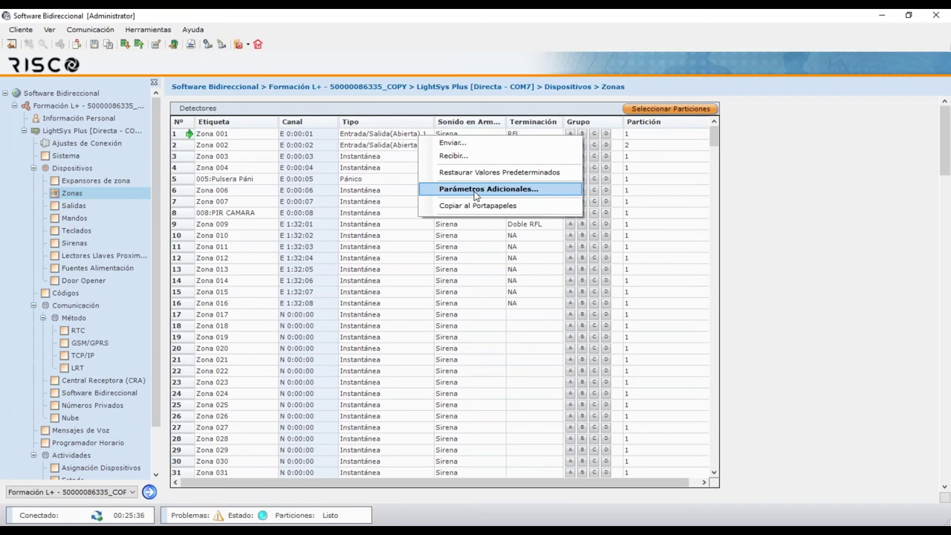
click(475, 192)
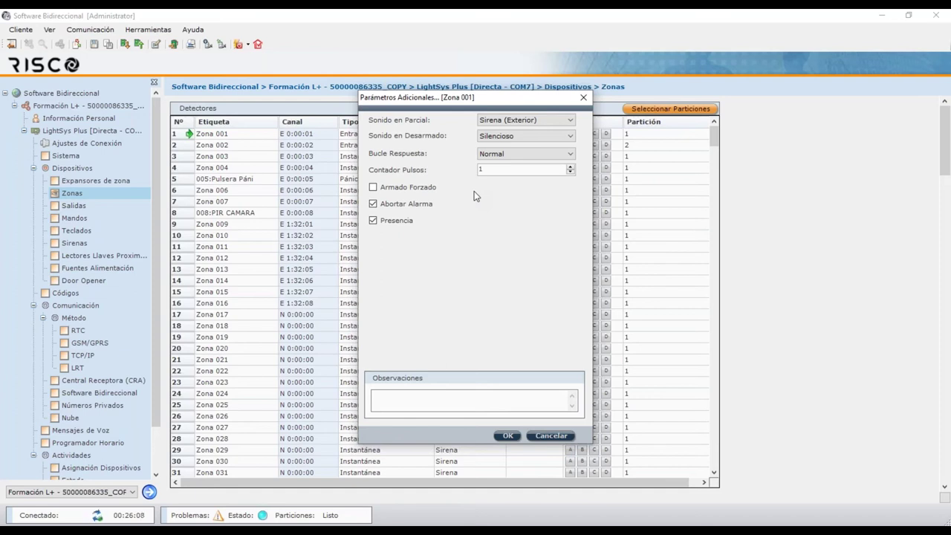
click(584, 98)
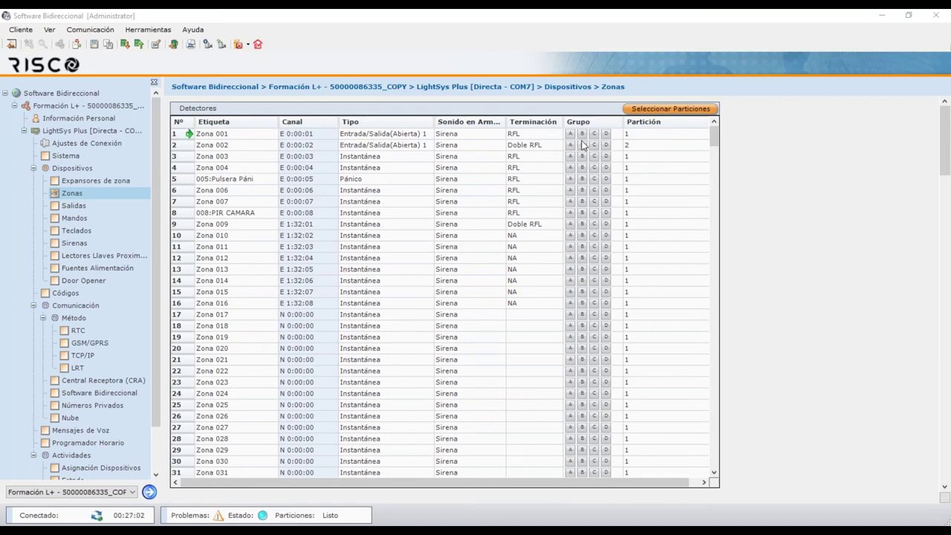
In the Salidas table, keep Puerta 001's activation set to Pulso NA
click(74, 206)
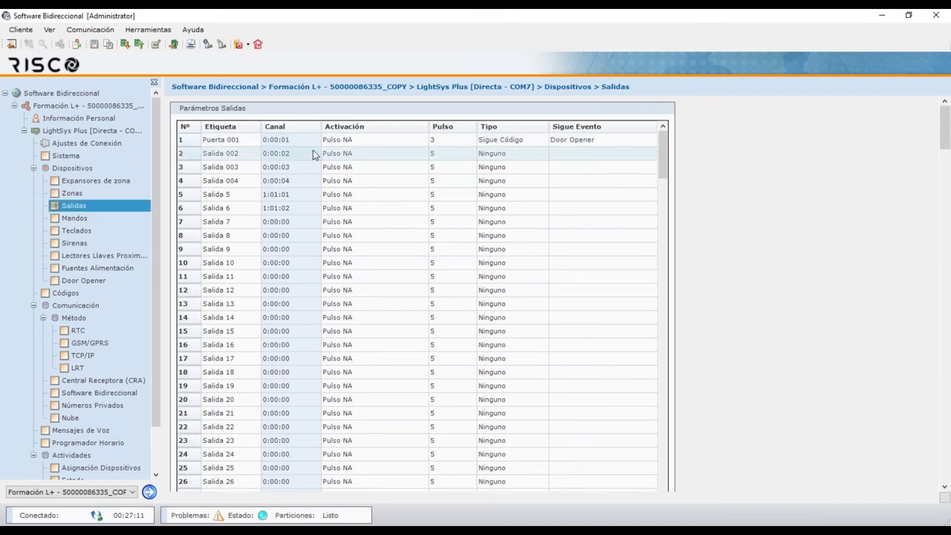
click(358, 143)
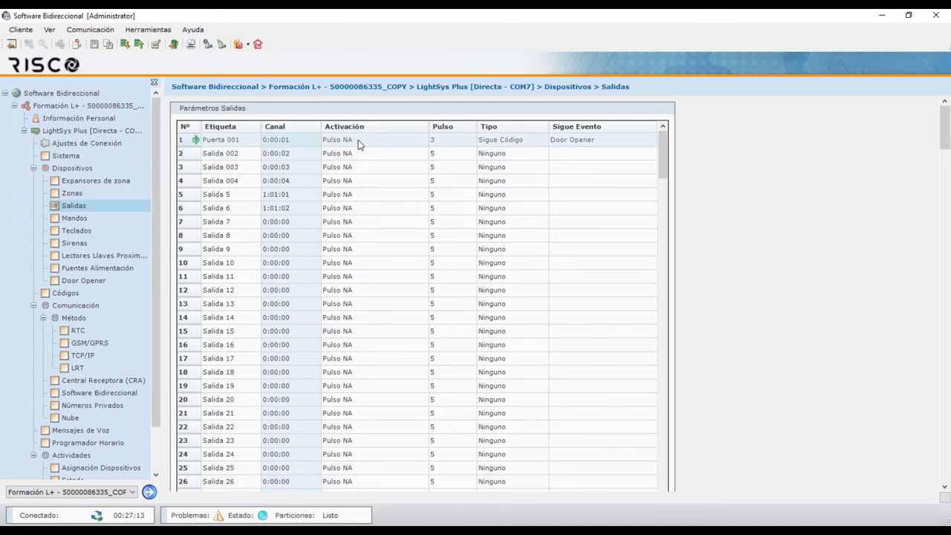
click(358, 144)
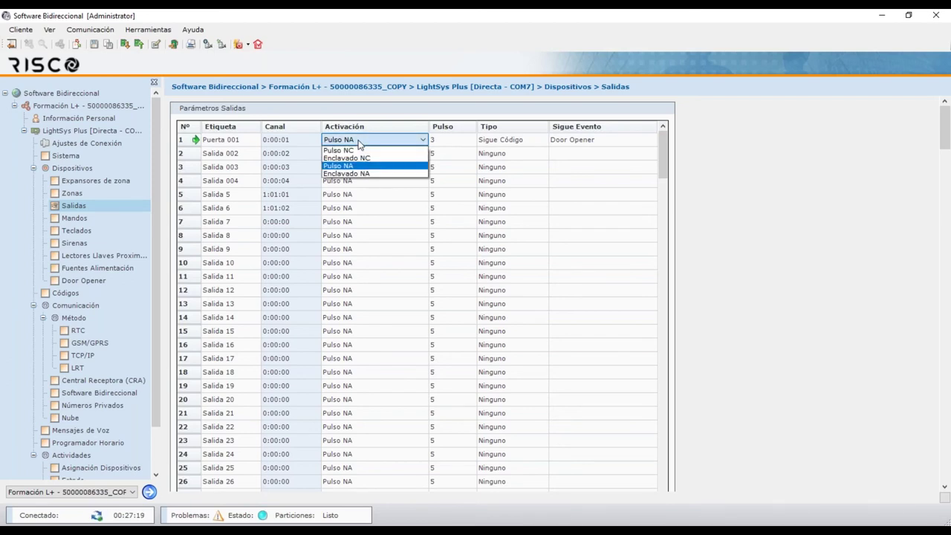
click(359, 144)
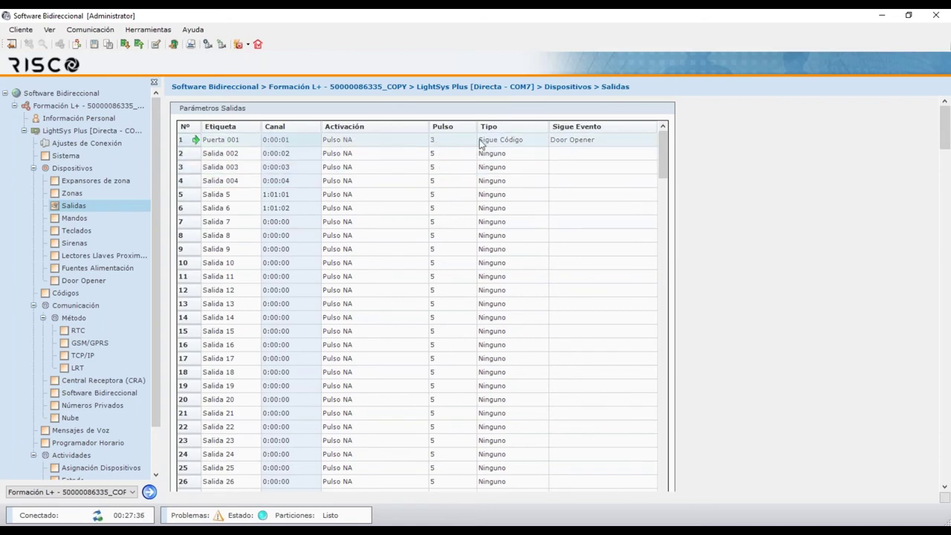
click(503, 143)
right_click(601, 141)
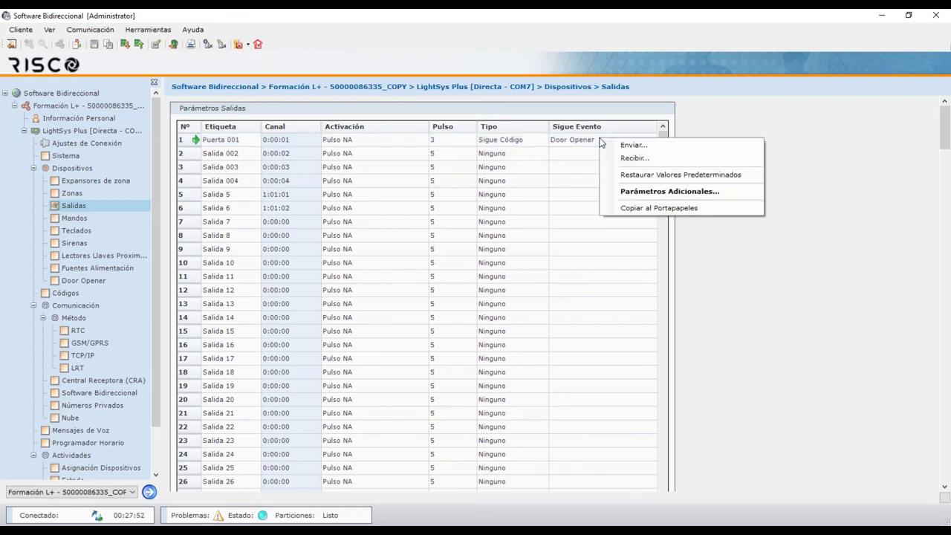
click(654, 191)
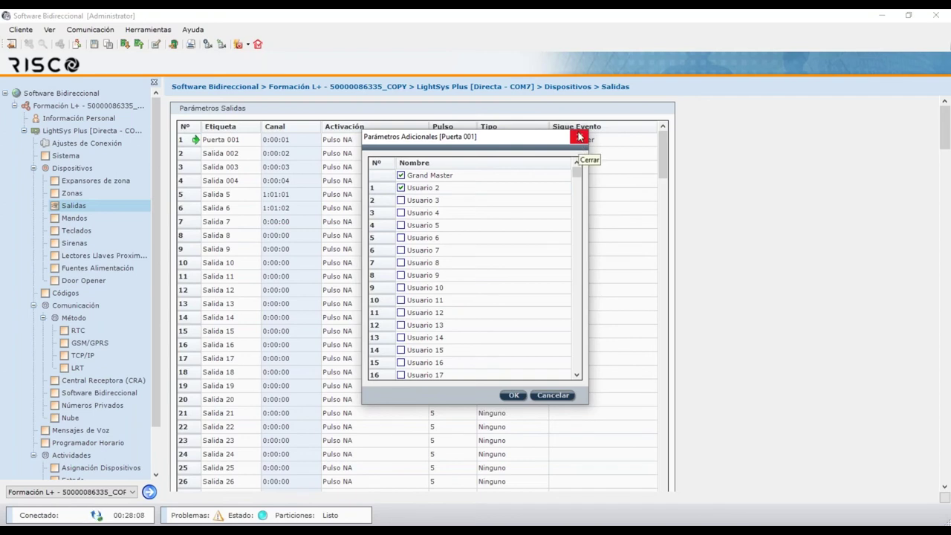
click(580, 137)
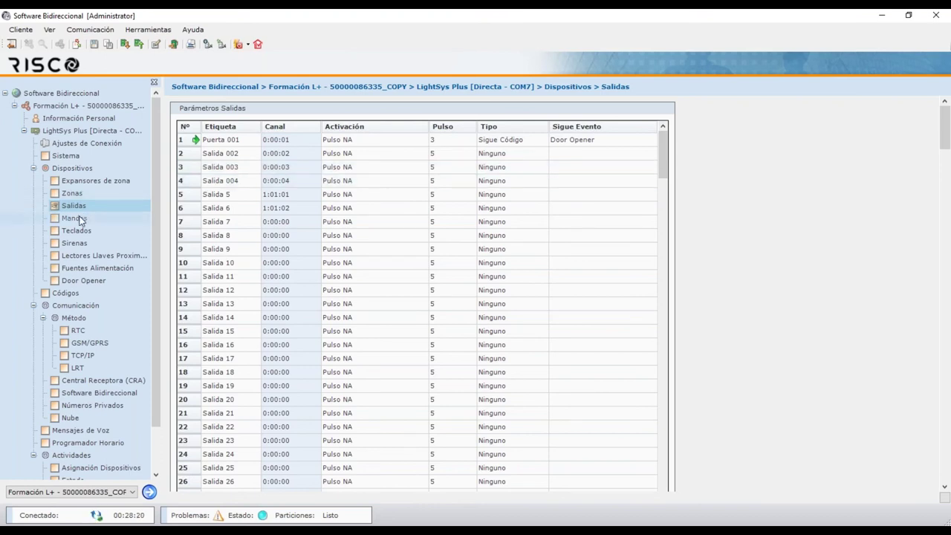
Keep Puerta 001's type as Sigue Código following Door Opener, then open Mandos
click(510, 140)
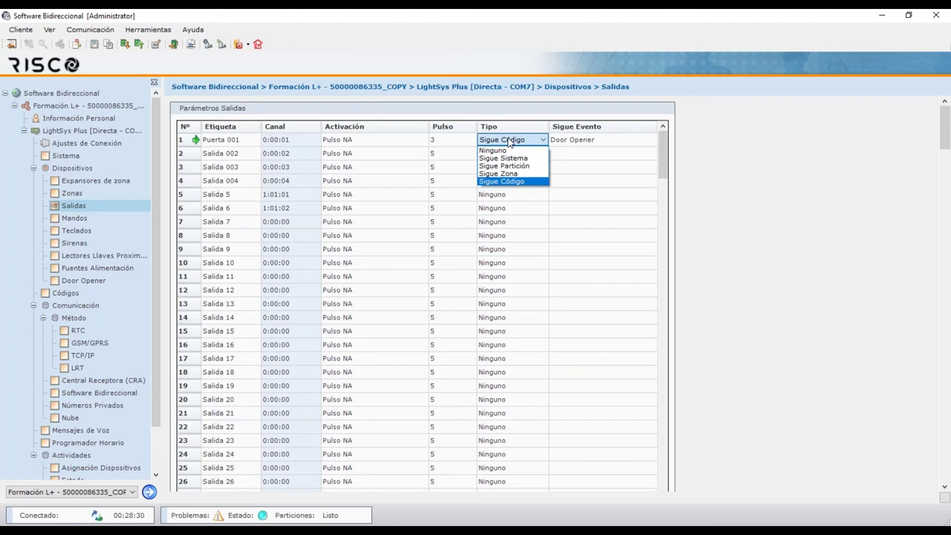
click(505, 180)
click(596, 142)
click(594, 141)
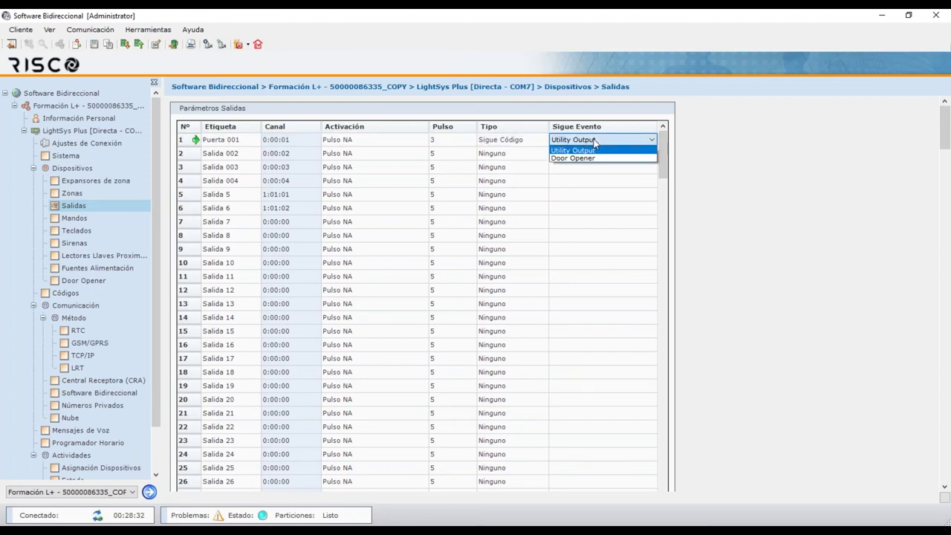
click(603, 157)
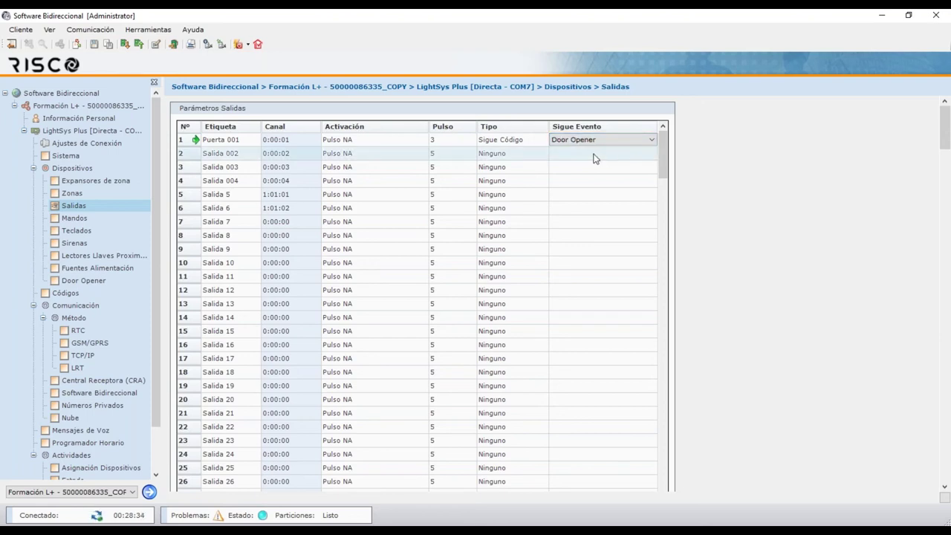
click(589, 155)
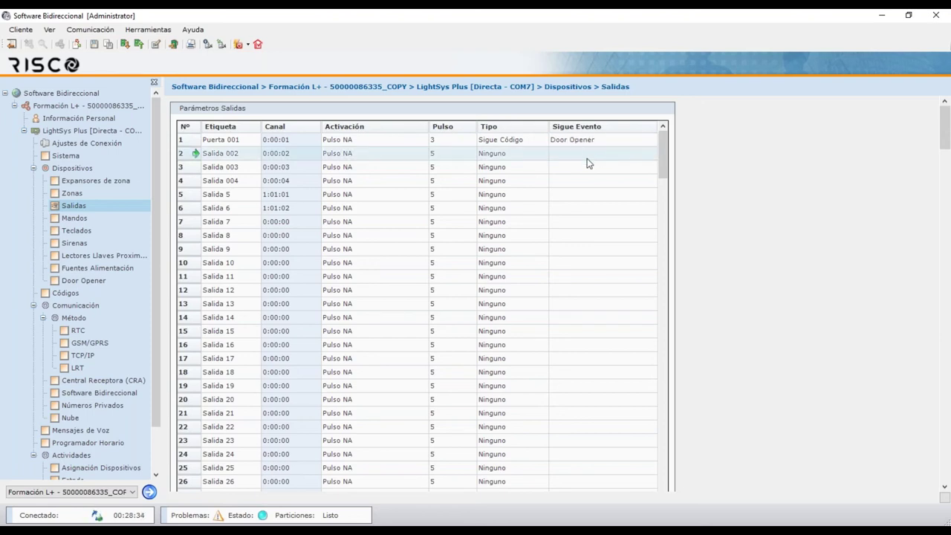
click(77, 218)
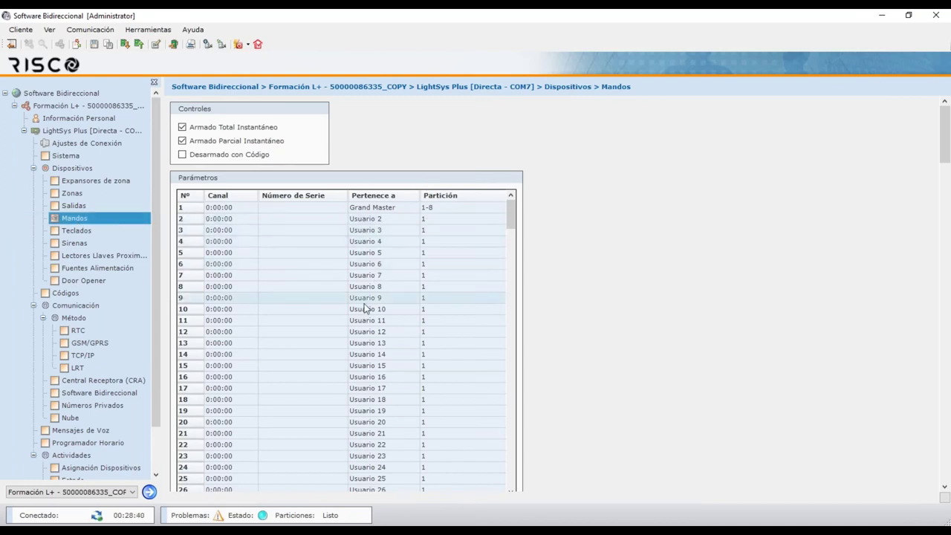
Select the Grand Master remote row, then open the Teclados keypad list
click(440, 210)
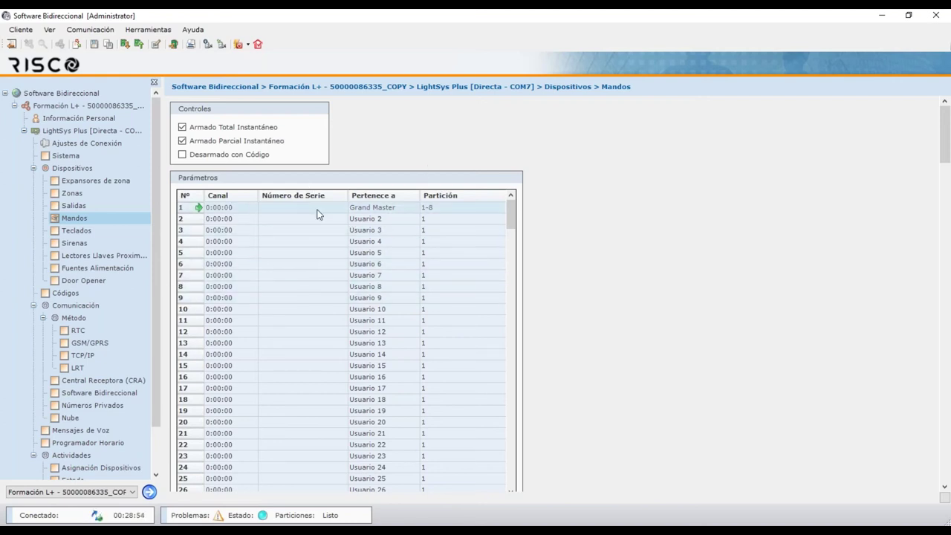
click(90, 233)
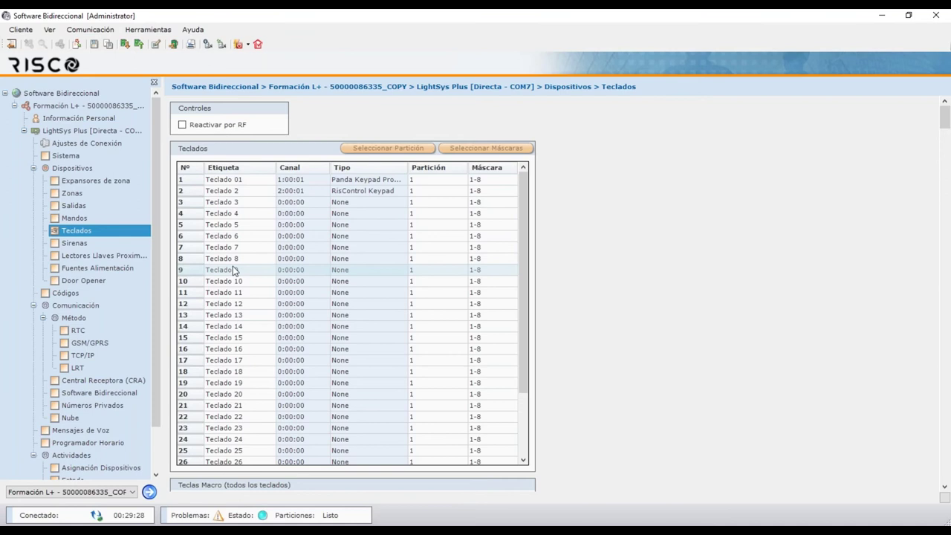
Check Teclado 2's mask and partition cells, then open the Sirenas page
click(486, 191)
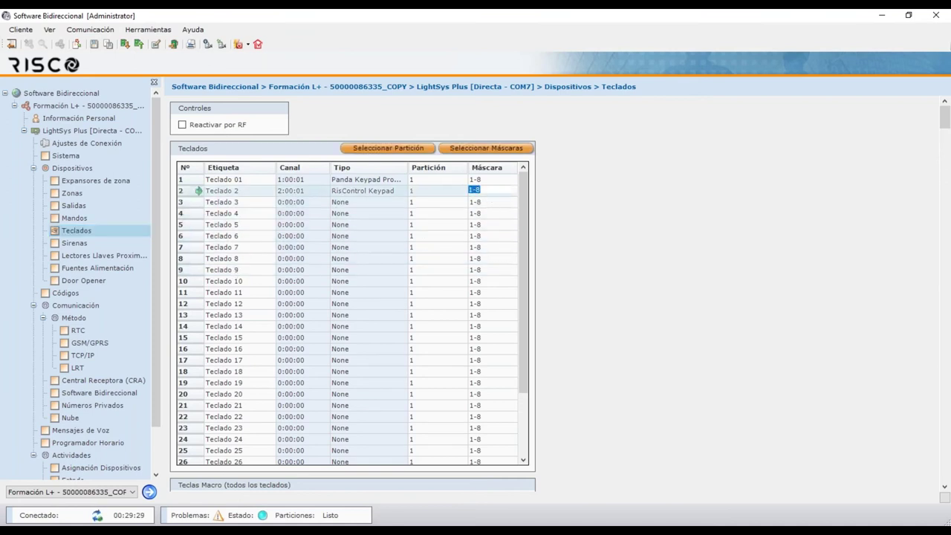
click(427, 190)
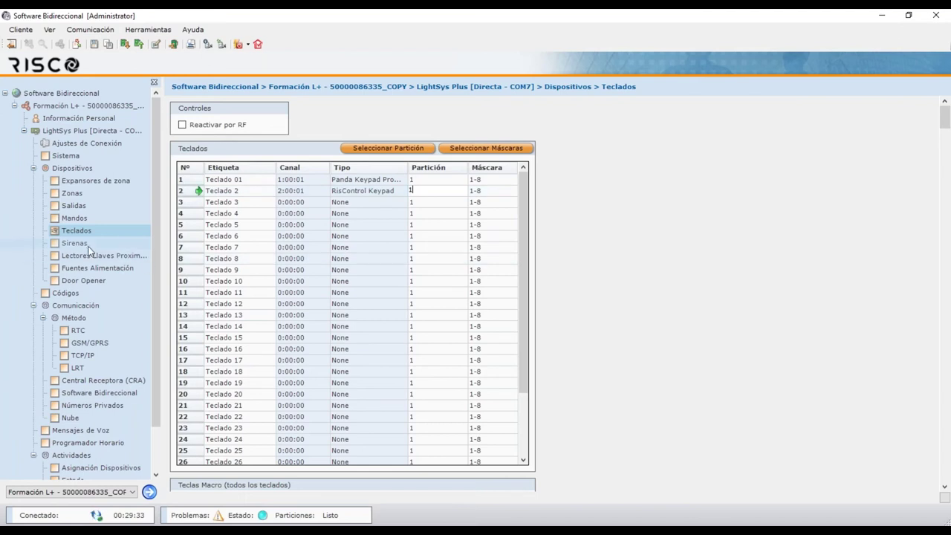
click(87, 246)
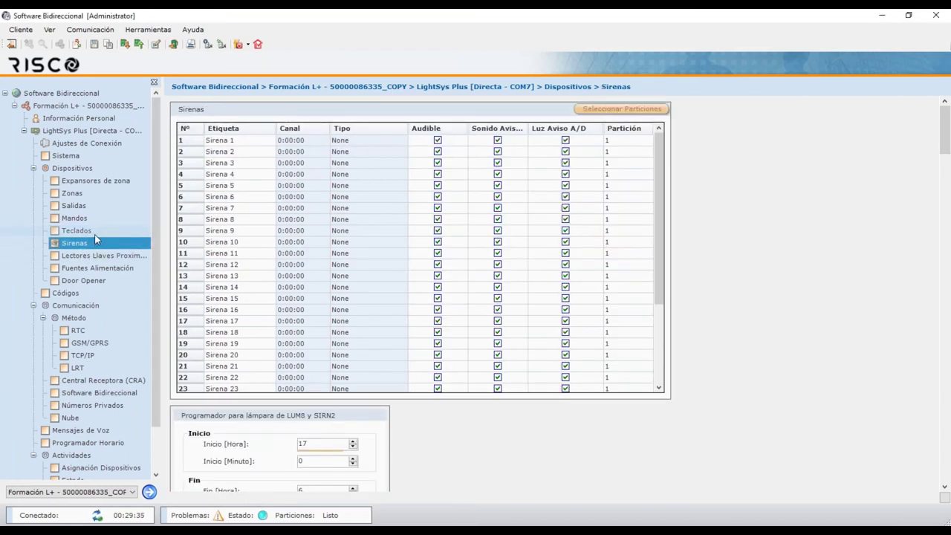
click(94, 233)
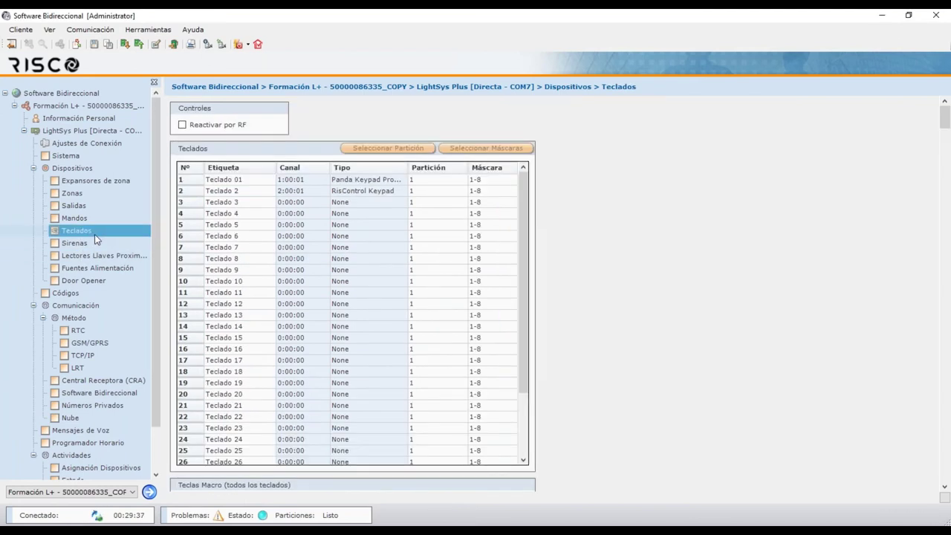
click(275, 226)
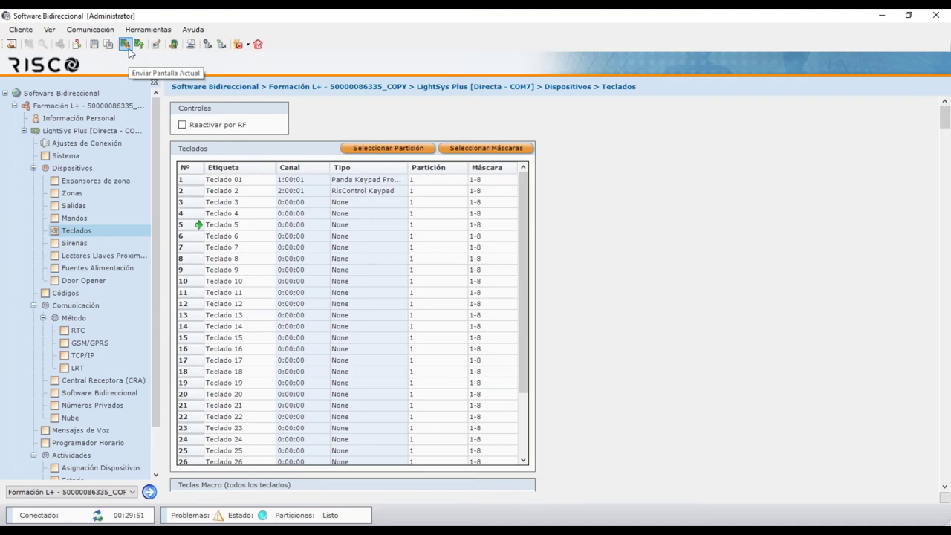
click(91, 29)
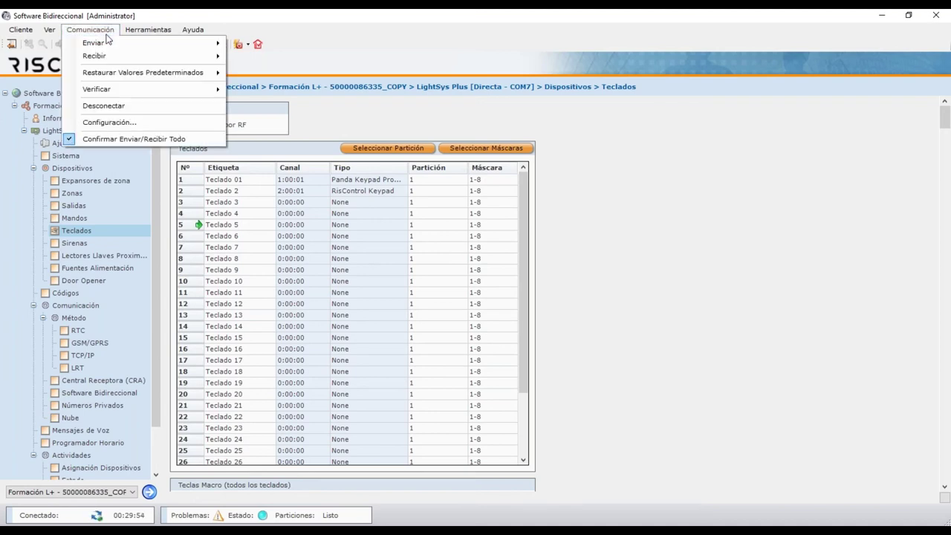
mouse_move(112, 47)
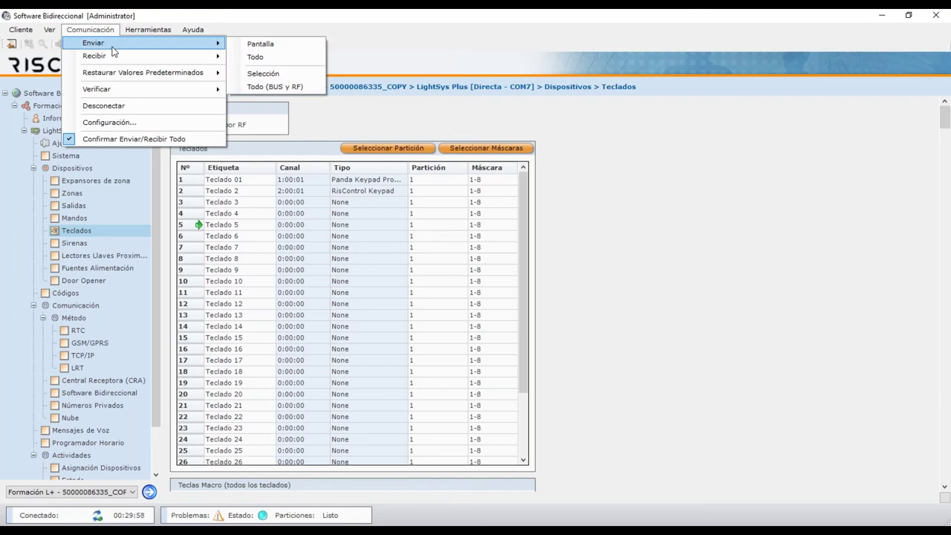
click(217, 25)
click(148, 29)
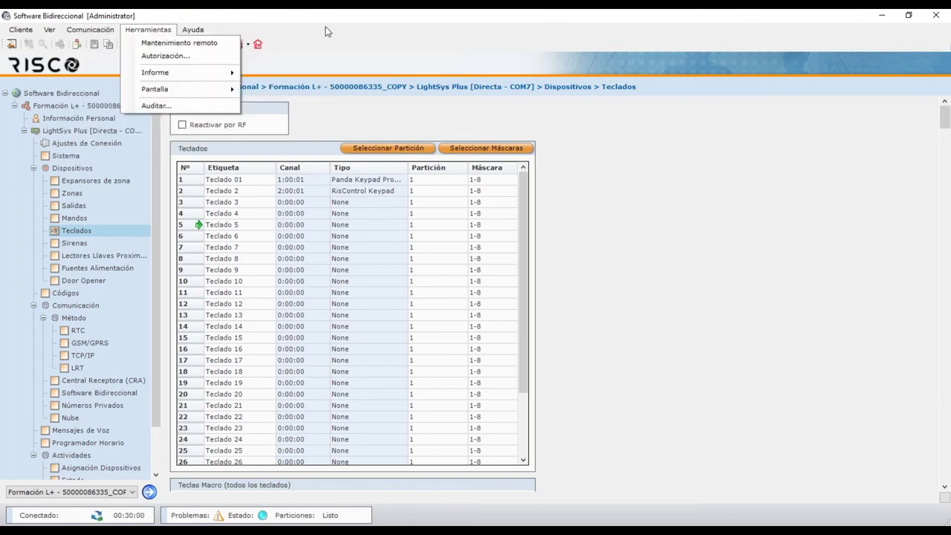
click(316, 186)
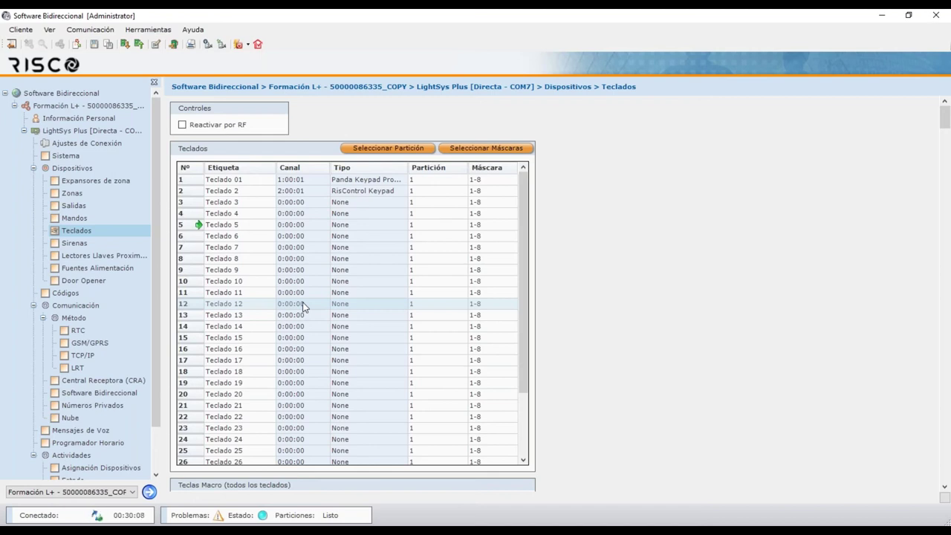
Review the Sirenas settings, then open the Lectores Llaves Proximidad readers table
click(78, 245)
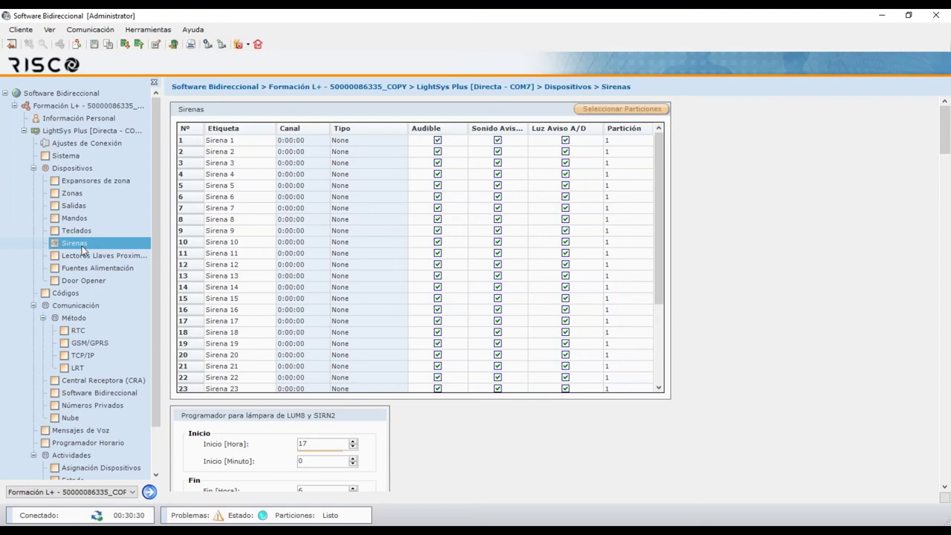
click(88, 256)
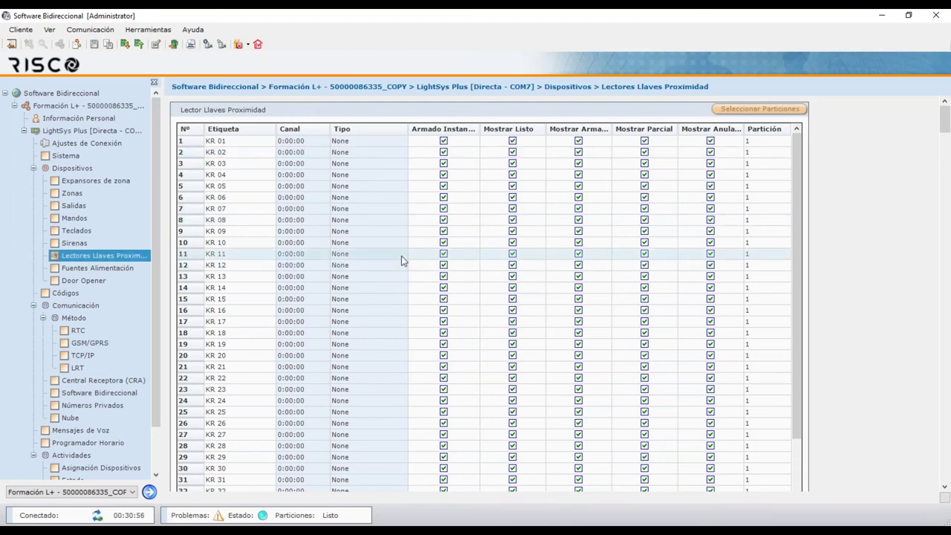
Open the Fuentes Alimentación table listing power supplies PS 01–PS 24
click(110, 271)
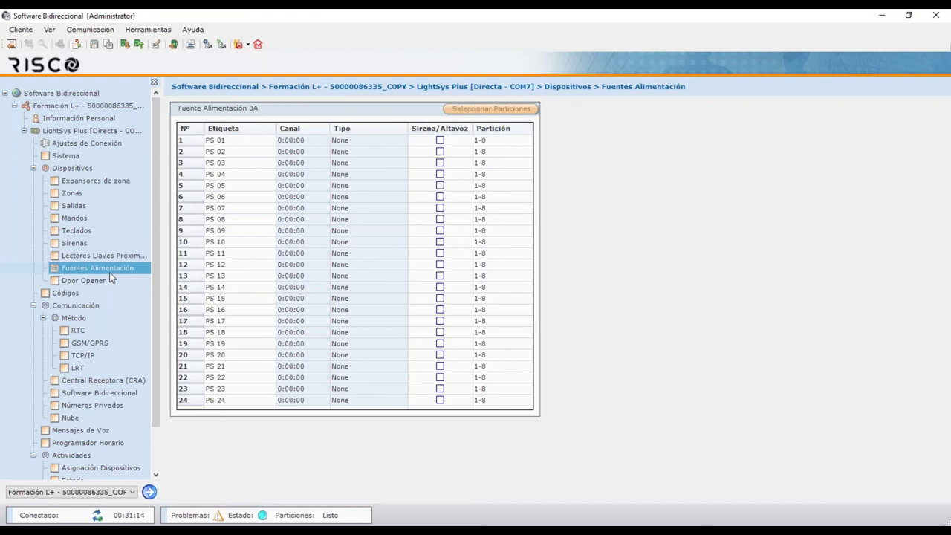
Leave PS 01 without a siren/speaker and show the Door Opener table
click(440, 140)
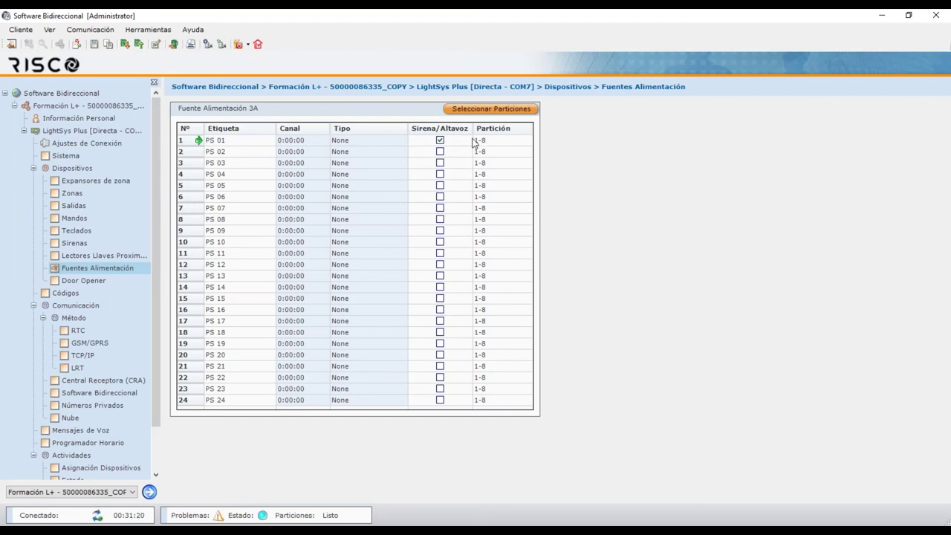
click(440, 140)
click(98, 281)
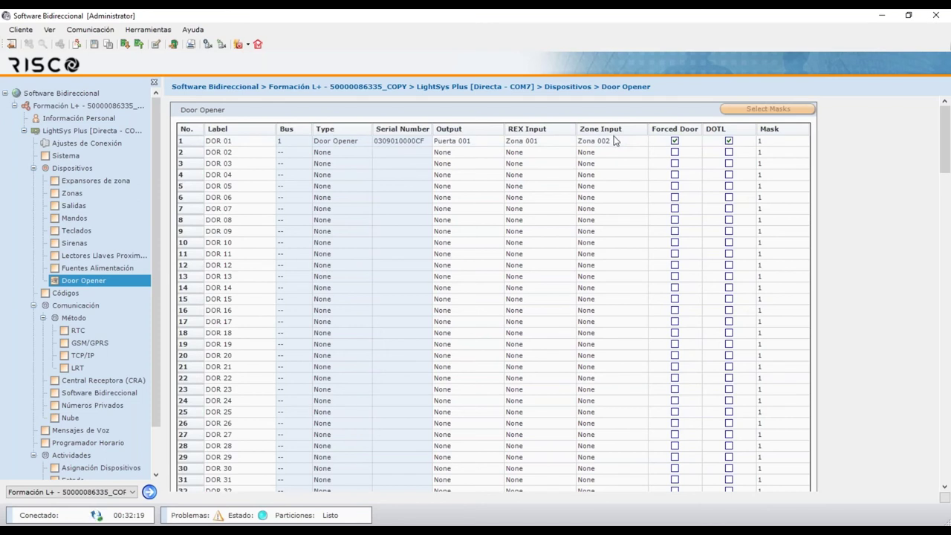
click(615, 143)
click(721, 144)
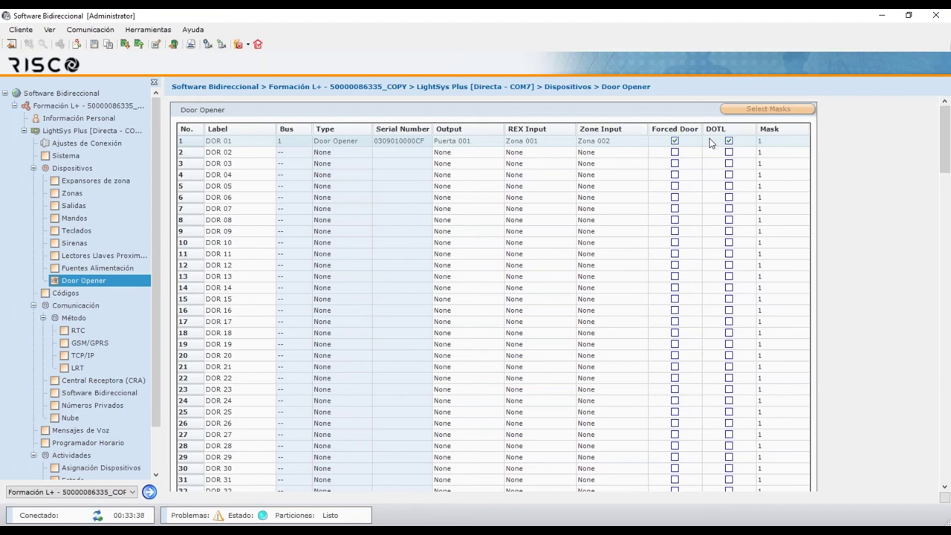
click(775, 145)
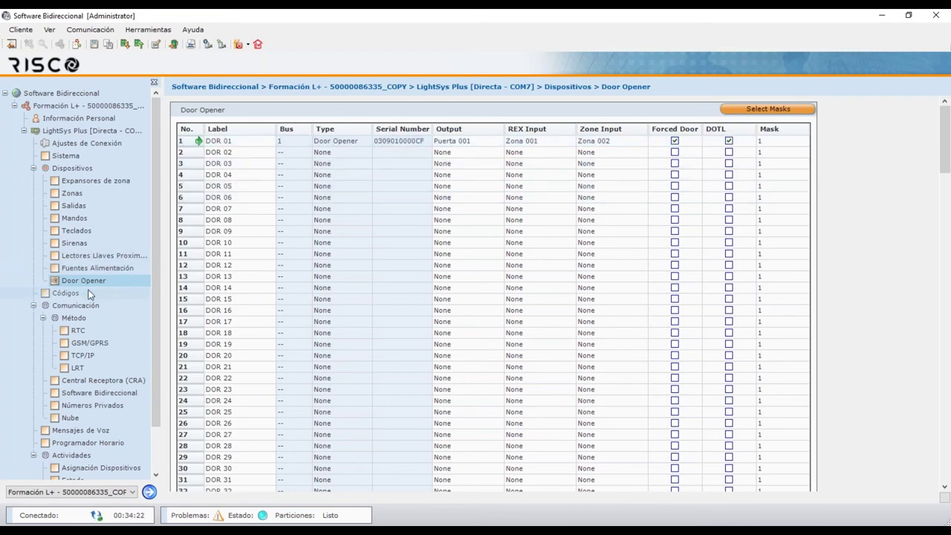
Open the Códigos page and reset the Grand Master code to its default
click(65, 293)
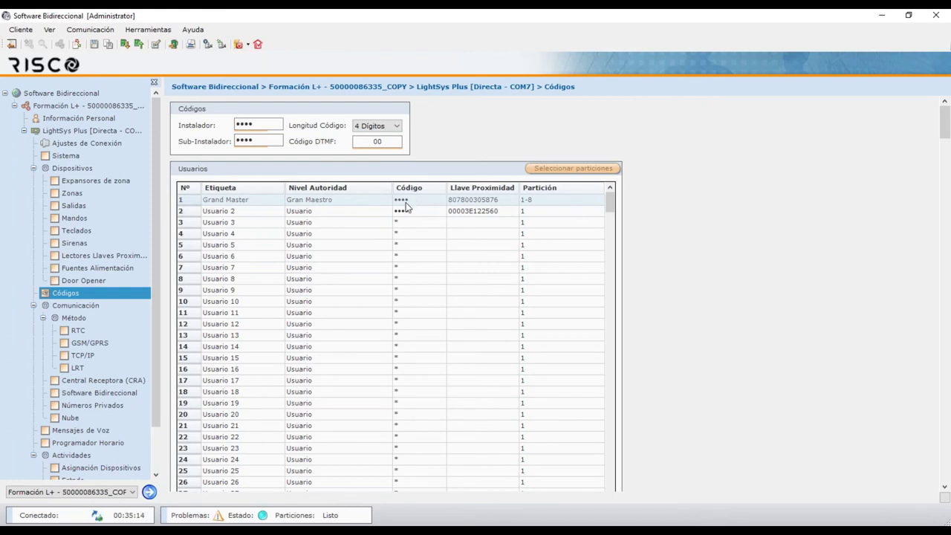
double_click(405, 206)
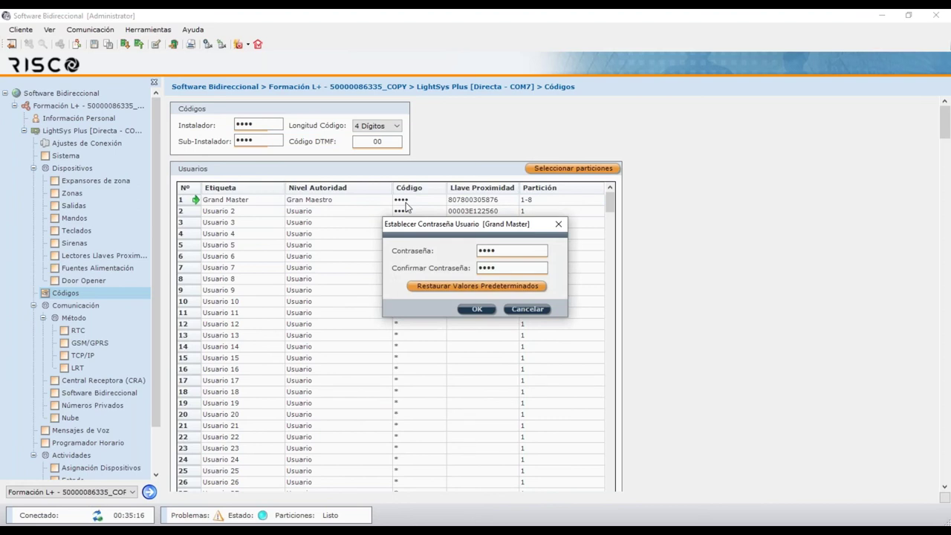
click(511, 288)
click(559, 224)
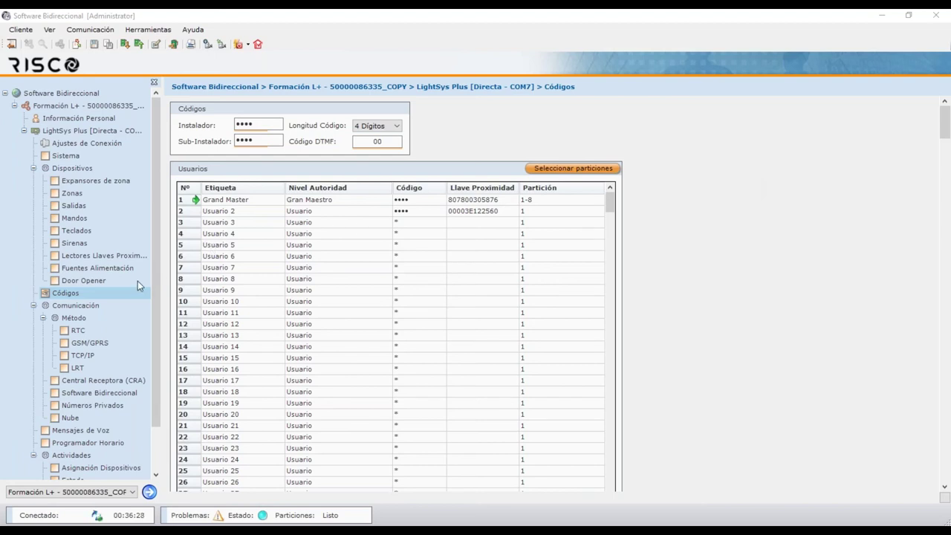
Review the RTC and GSM/GPRS settings (APN nxt20.net), then show the TCP/IP page
click(79, 332)
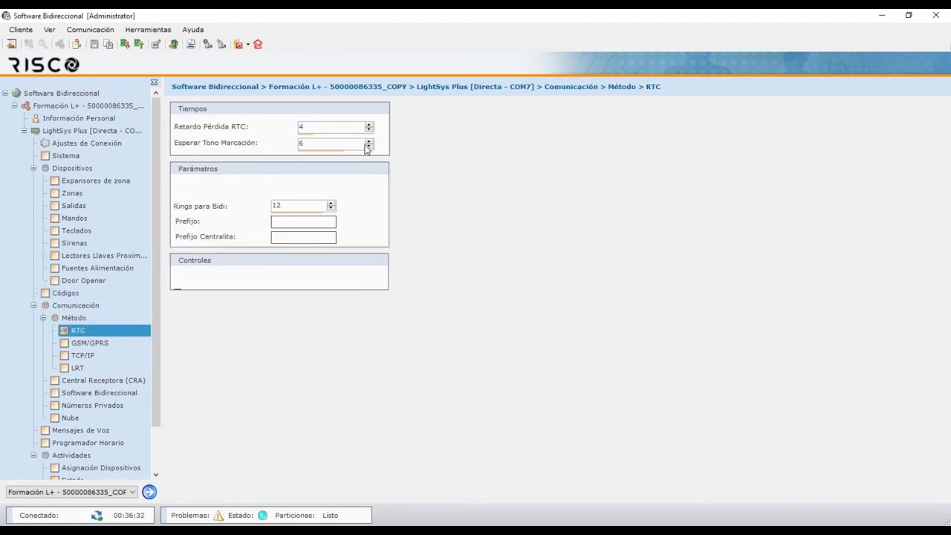
click(85, 343)
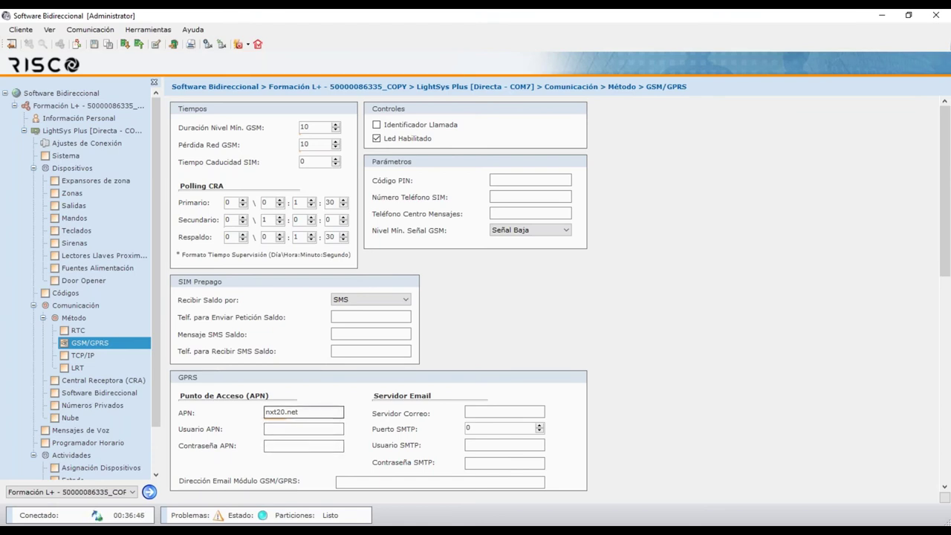
click(303, 412)
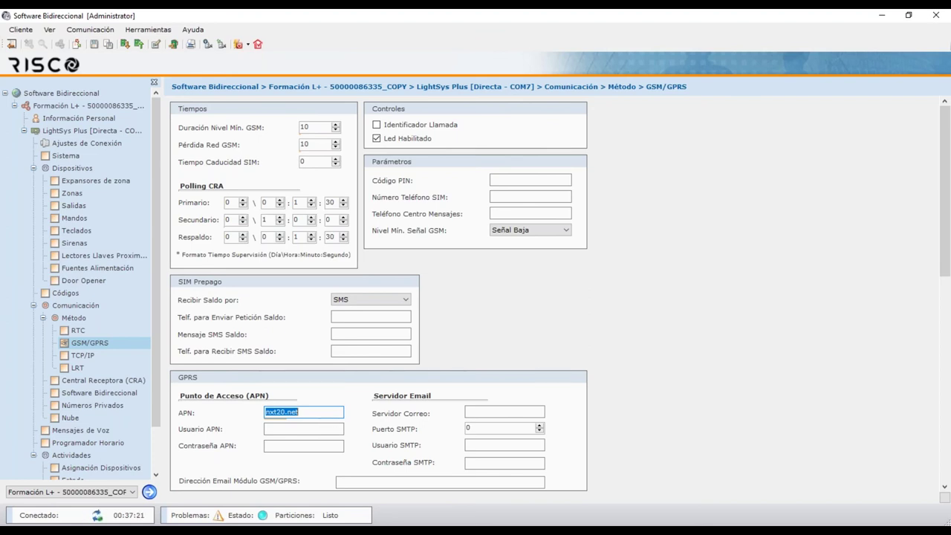
click(88, 356)
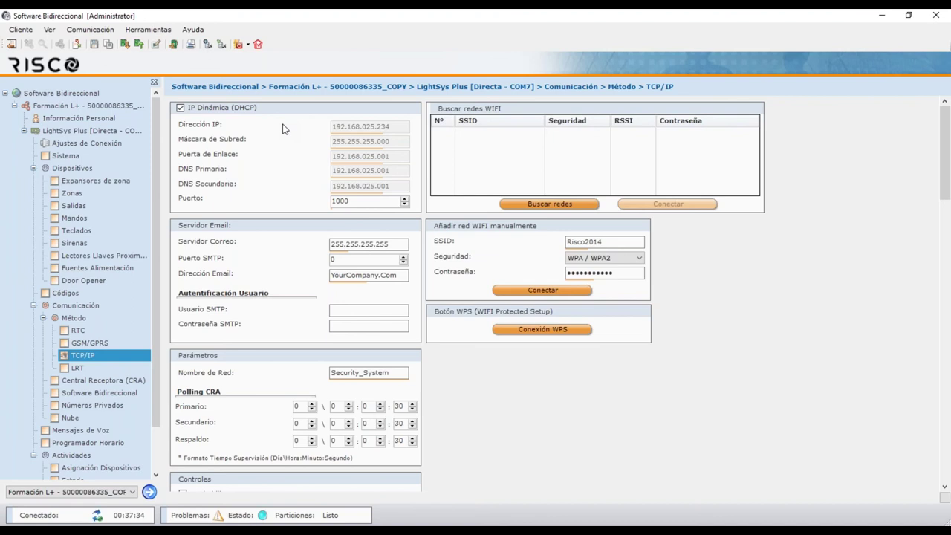
click(220, 110)
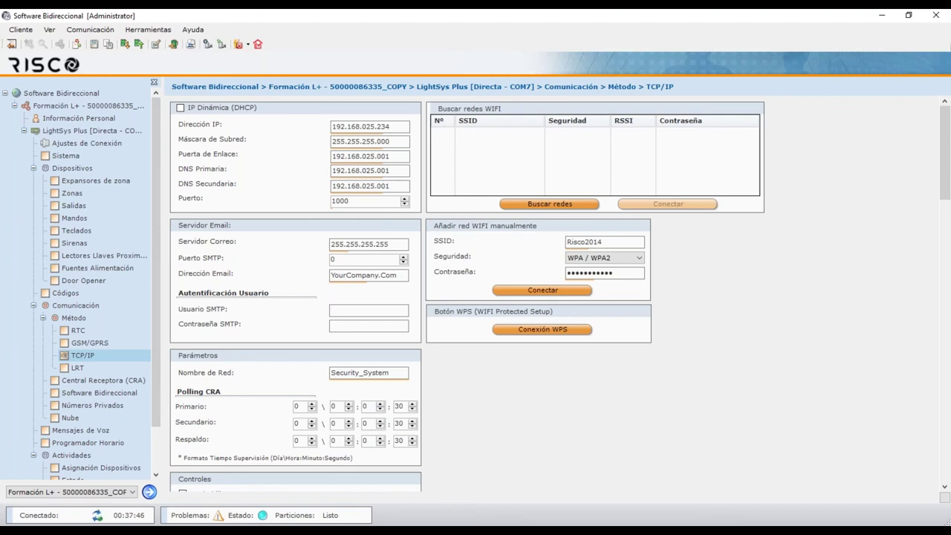
click(180, 108)
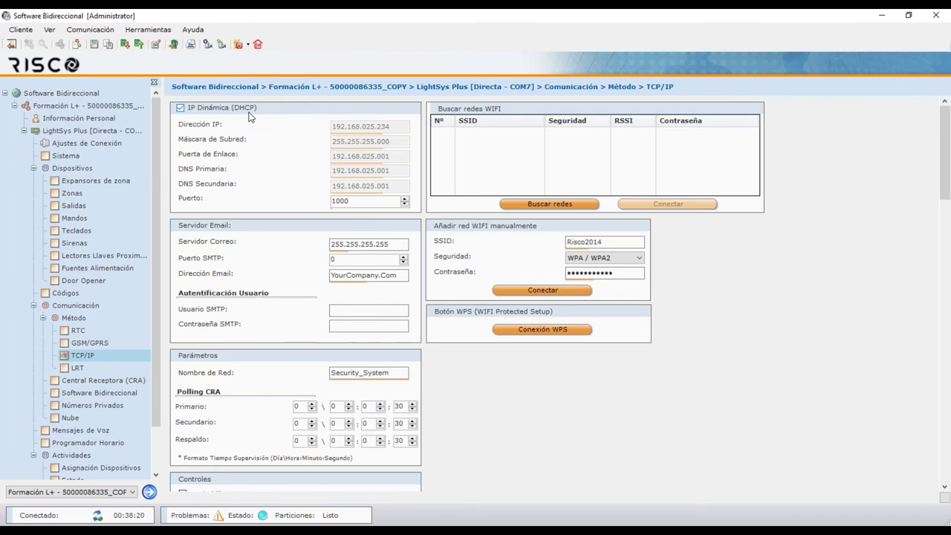
Keep port 1000, scan for Wi-Fi networks and select Risco2017 from the results
double_click(344, 201)
click(363, 202)
click(578, 208)
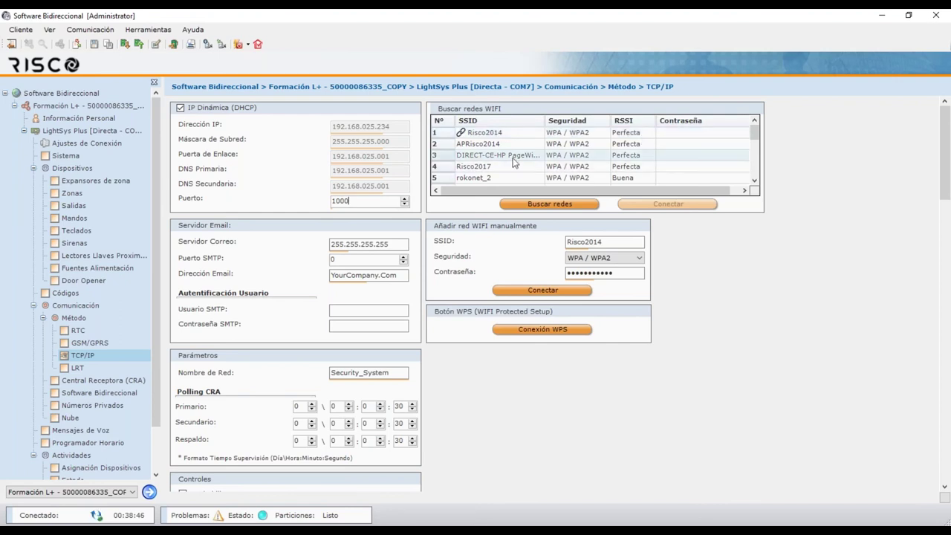
click(660, 167)
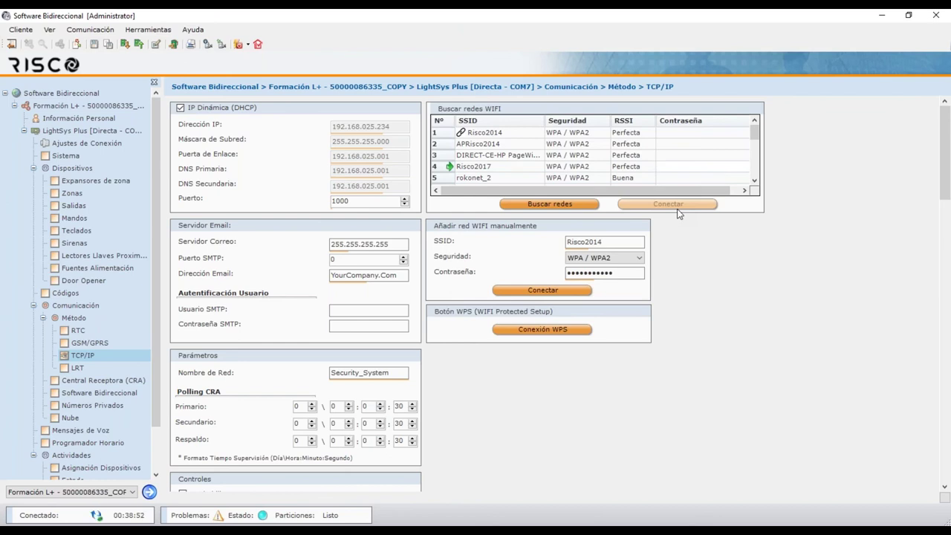
click(679, 157)
Keep the Nube channel on Sólo IP and check server riscocloud.com, port 33000 and password
click(73, 416)
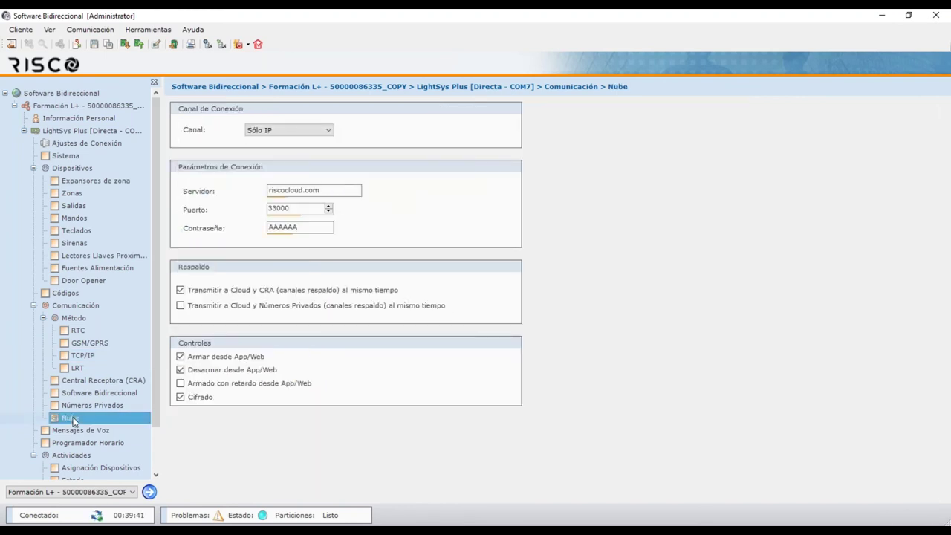
click(292, 131)
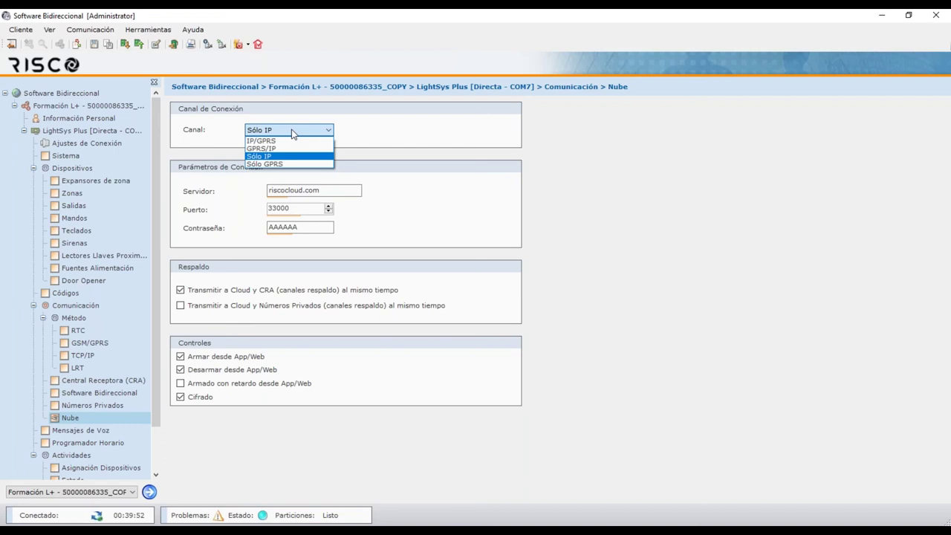
click(258, 171)
click(354, 190)
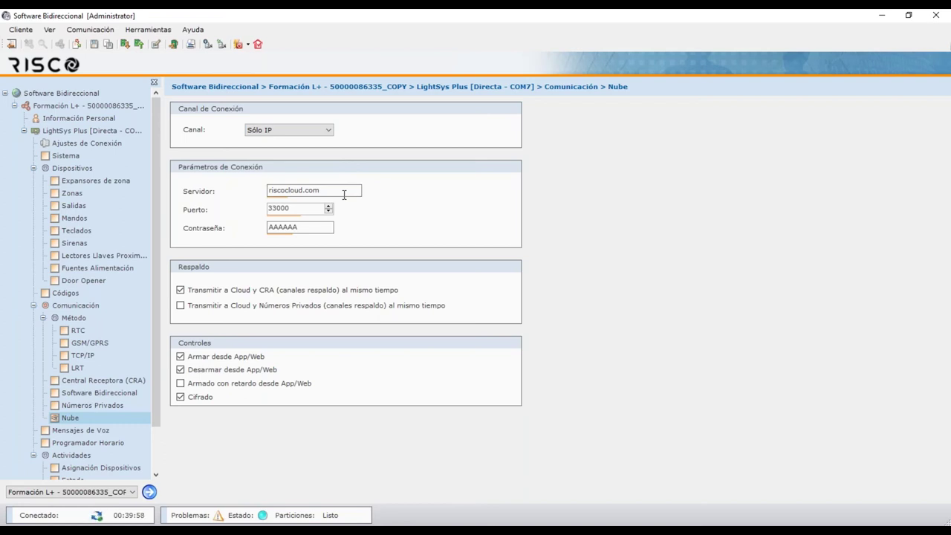
click(309, 209)
click(305, 228)
In Central Receptora, keep arm/disarm reports to CRA3 only and SIA format, then open report codes
click(108, 380)
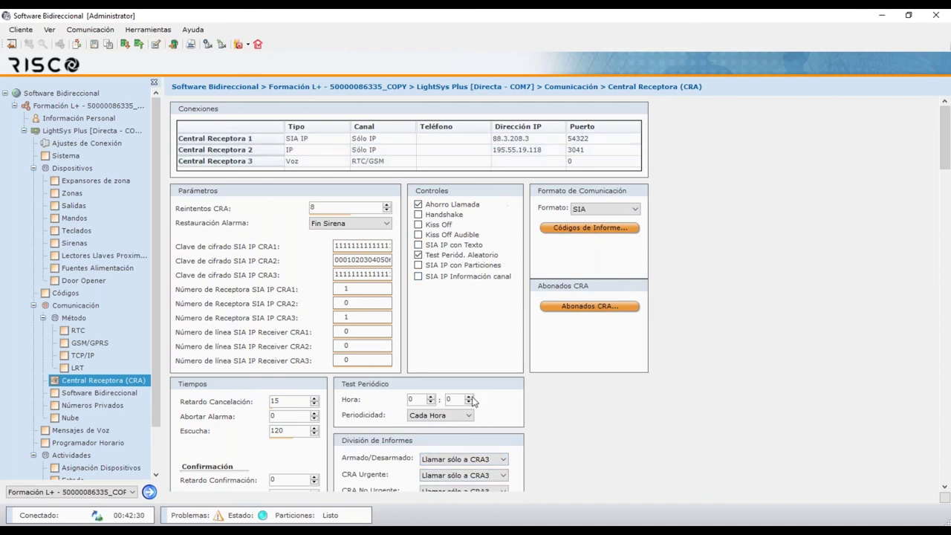
click(482, 460)
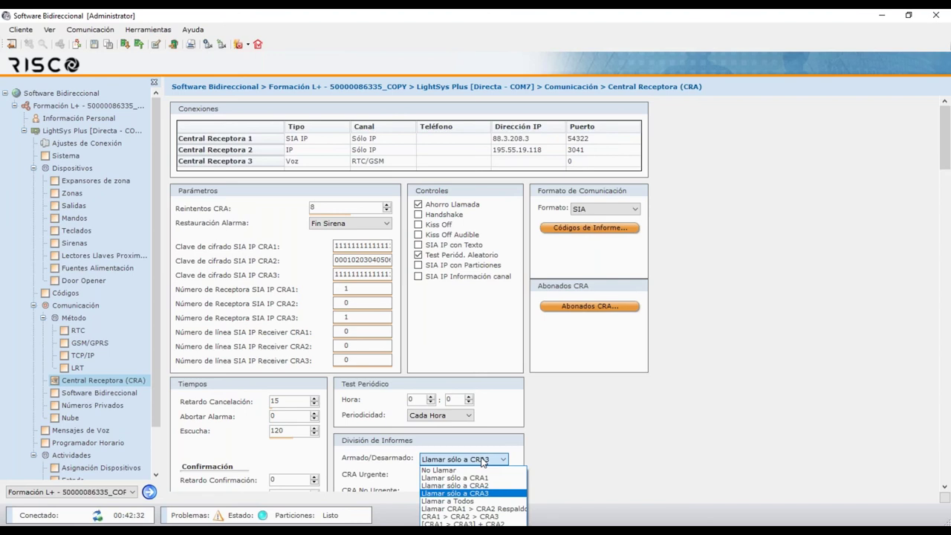
click(601, 454)
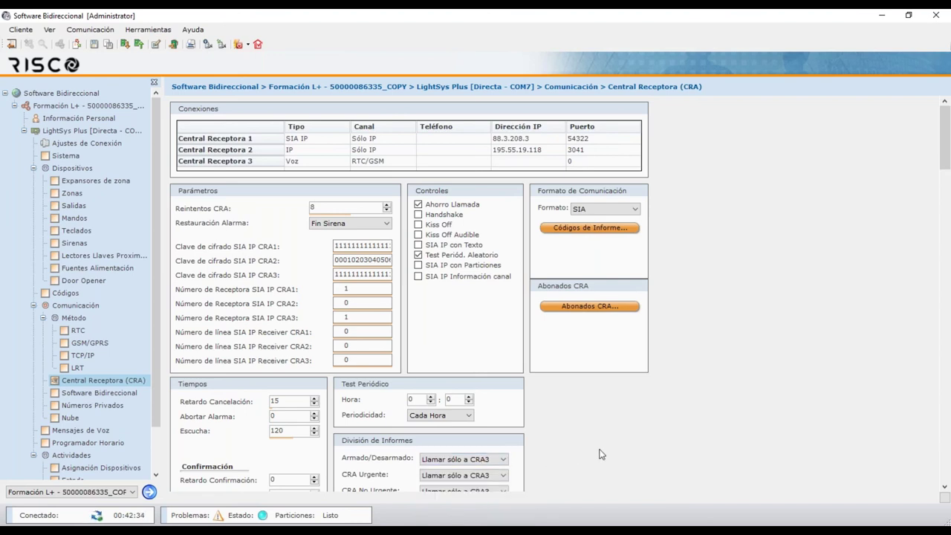
click(601, 229)
click(604, 211)
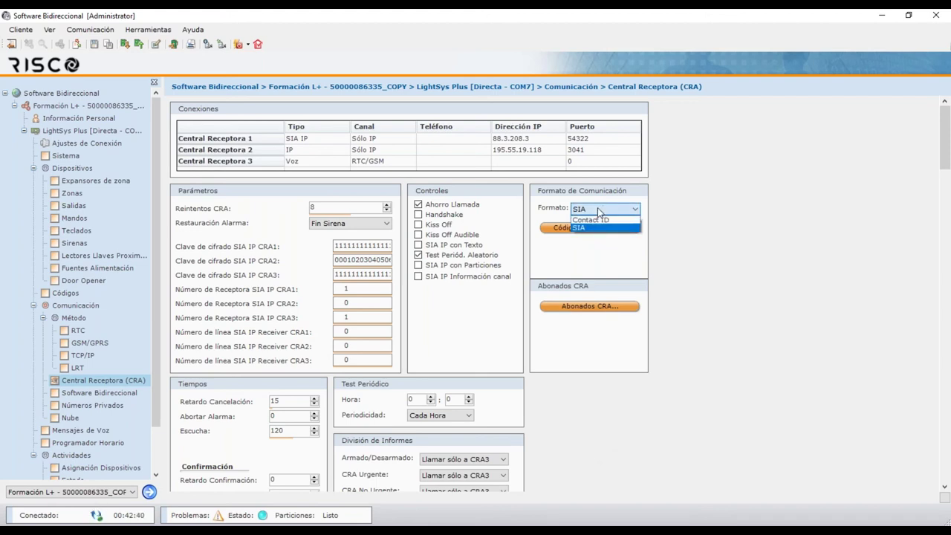
click(599, 211)
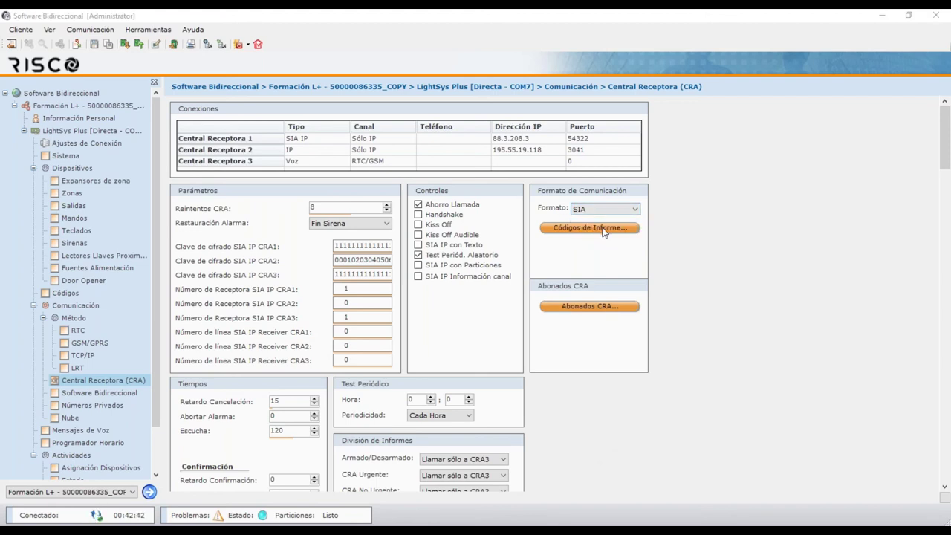
click(604, 230)
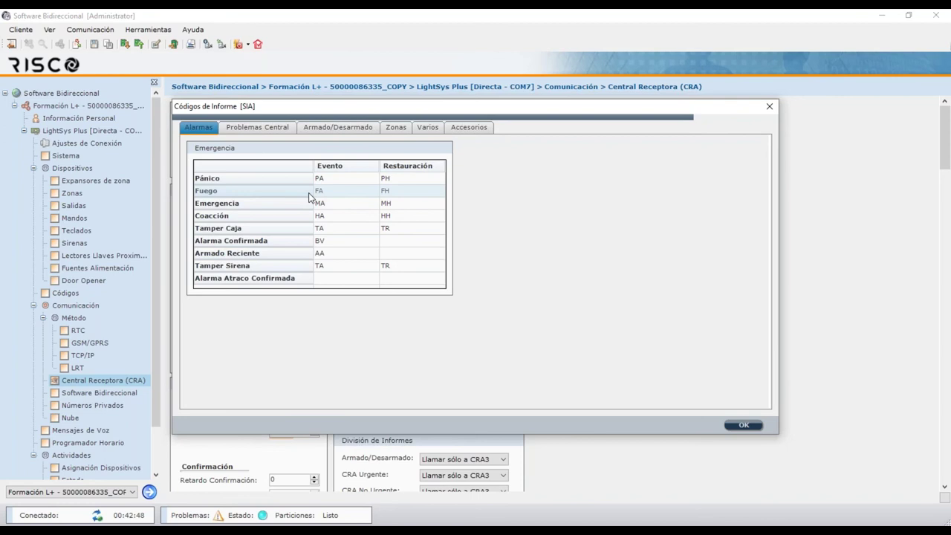
Review the Varios codes Polling CRA, Test de Paseo and Fallo Nube, leaving them unchanged
click(435, 130)
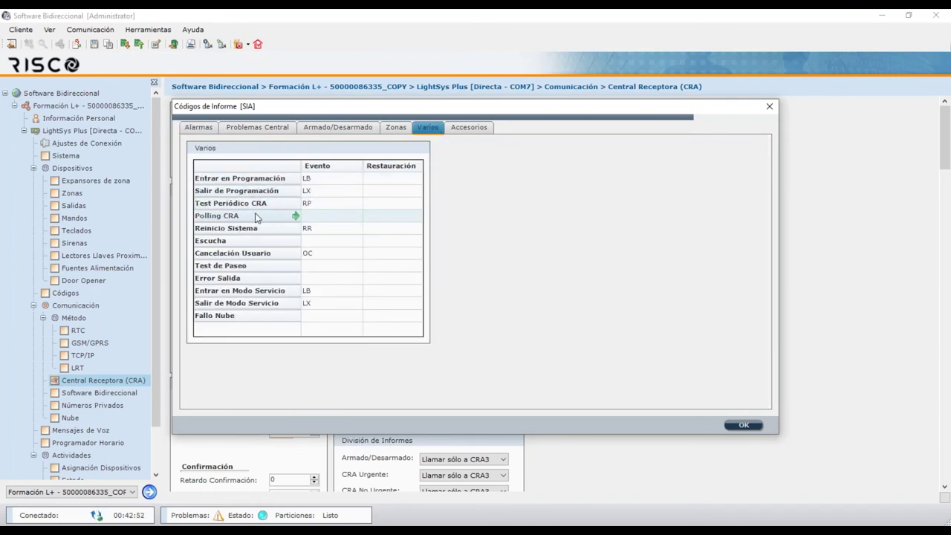
double_click(331, 214)
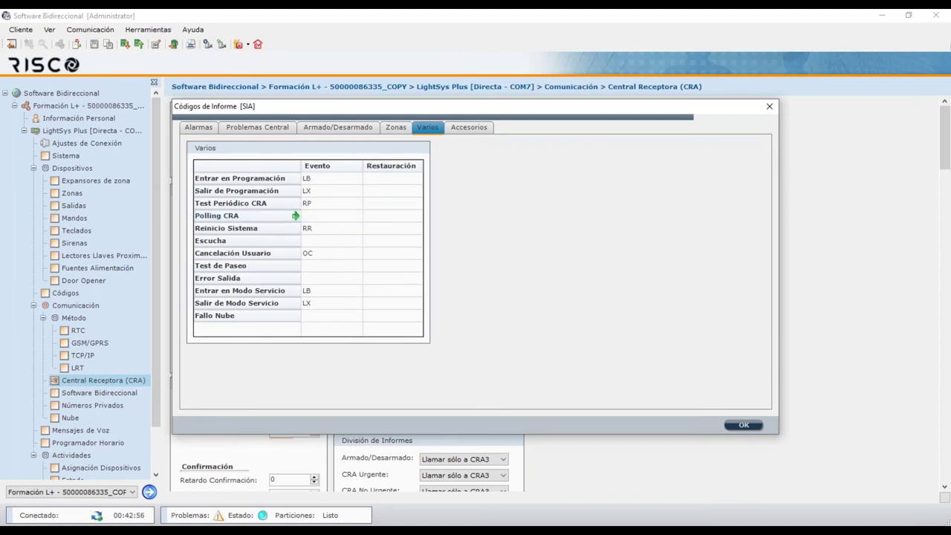
click(266, 220)
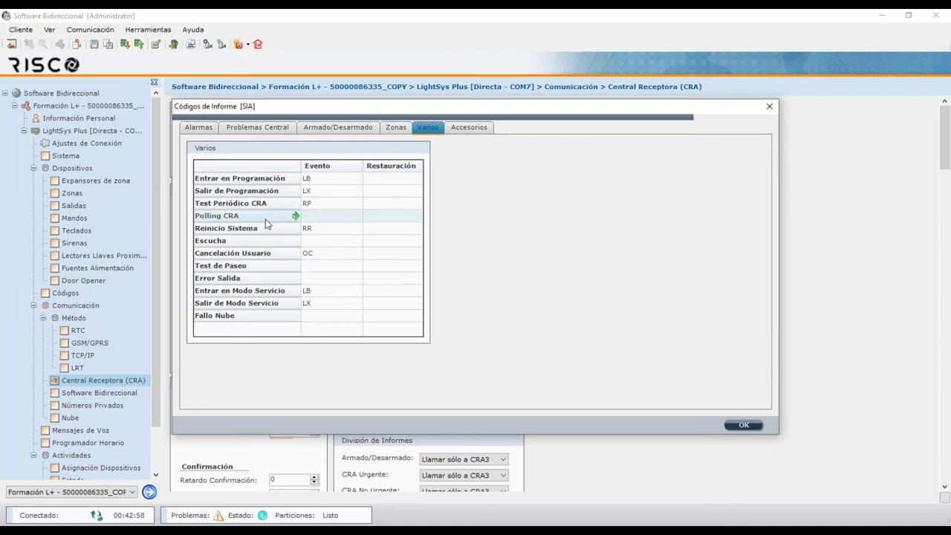
click(351, 221)
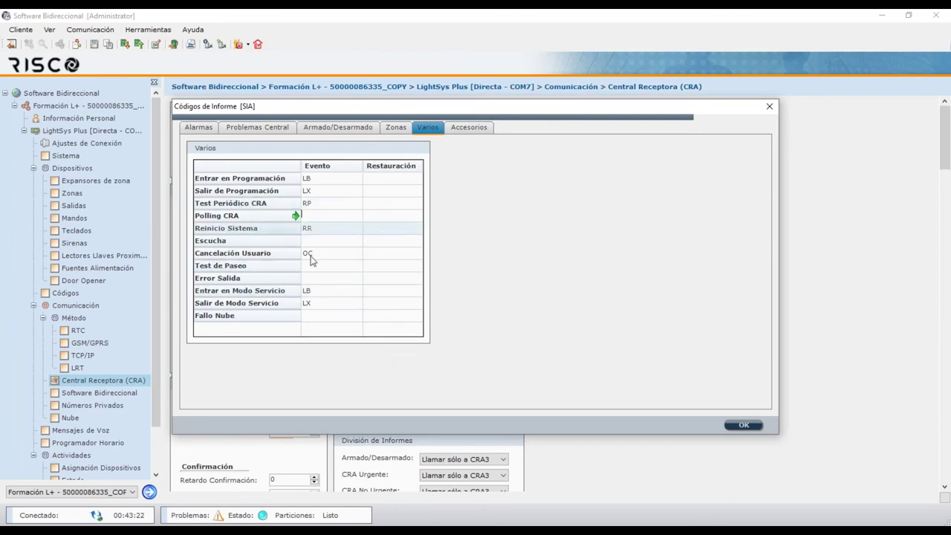
click(260, 269)
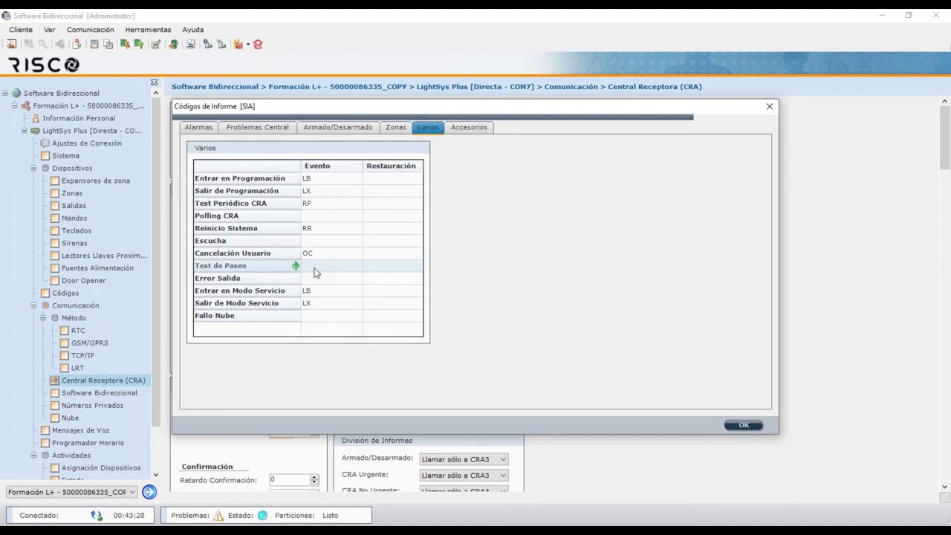
click(329, 318)
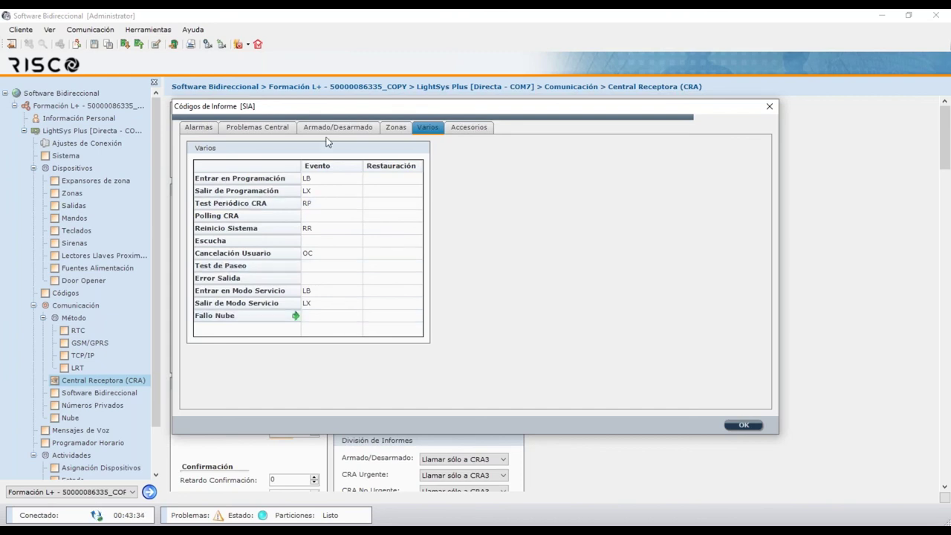
Inspect the zone 5 codes on the Zonas tab and close the report codes window
click(405, 128)
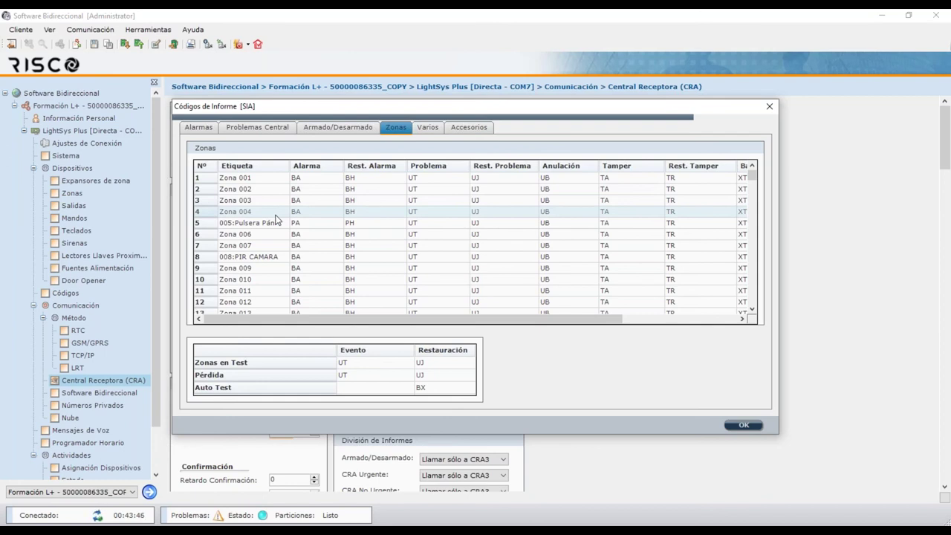
click(299, 230)
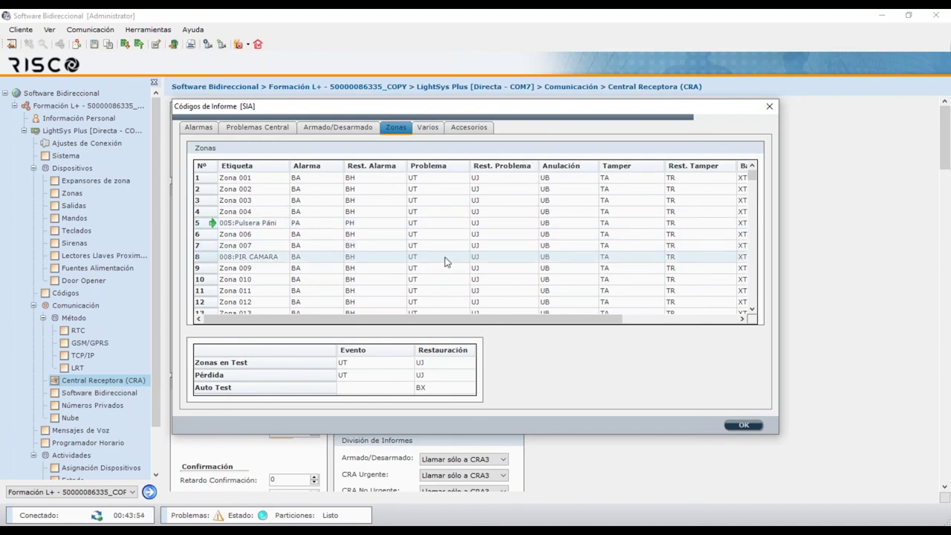
click(769, 106)
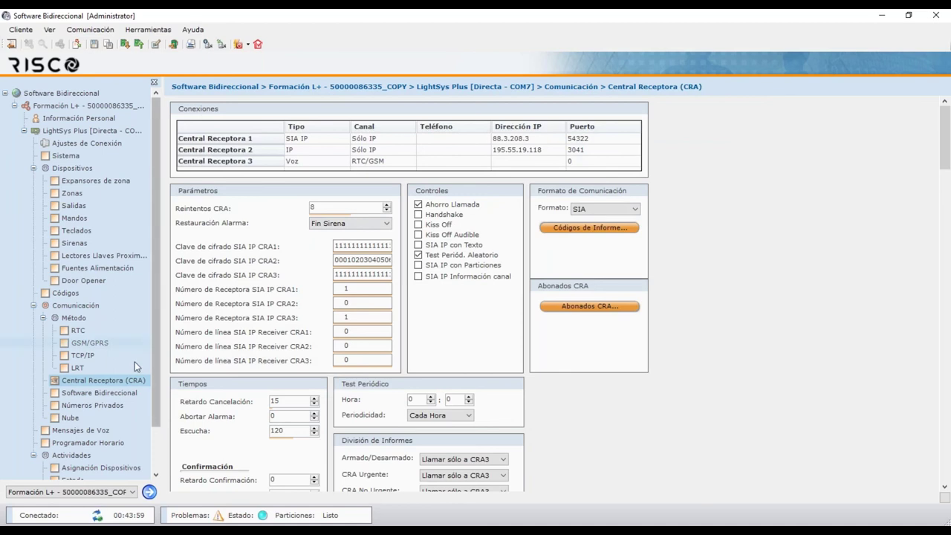
Inspect the Software Bidireccional security codes, then show the Números Privados list
click(121, 395)
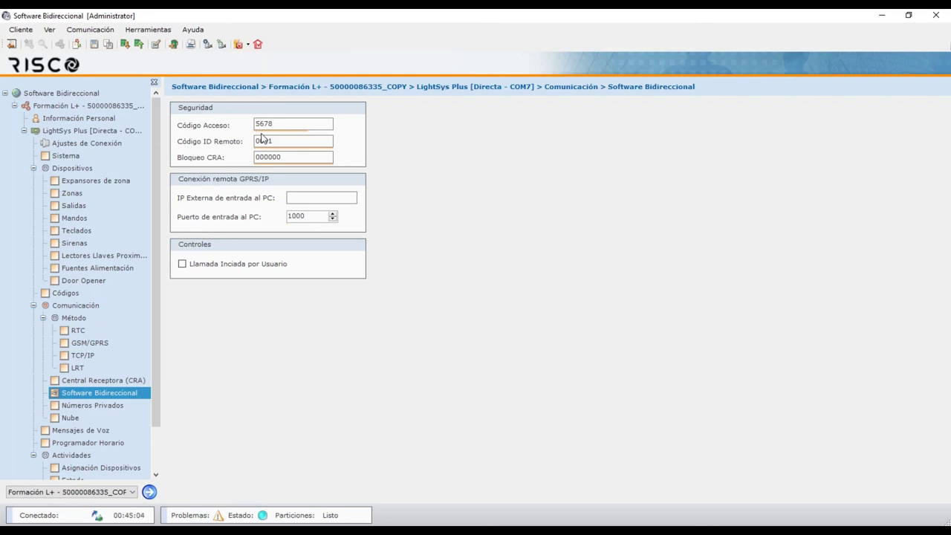
click(83, 407)
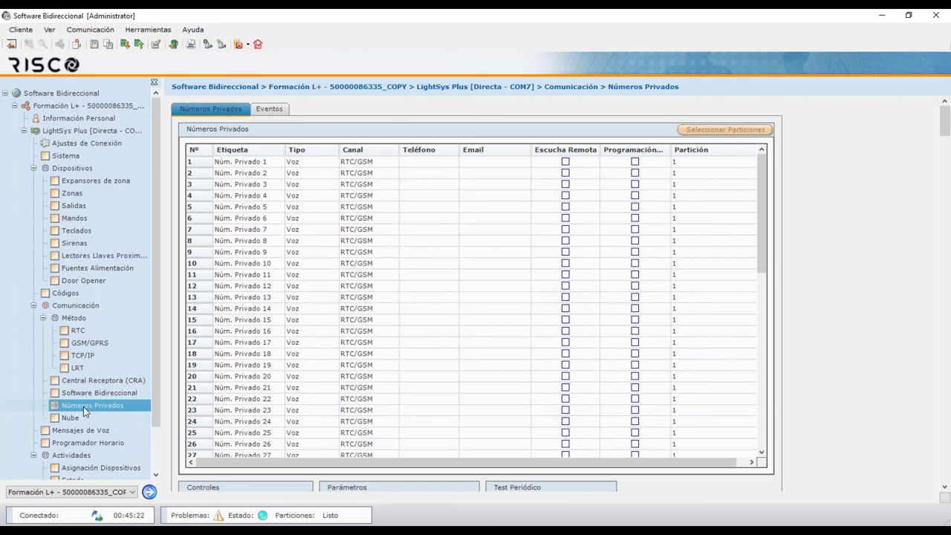
click(80, 432)
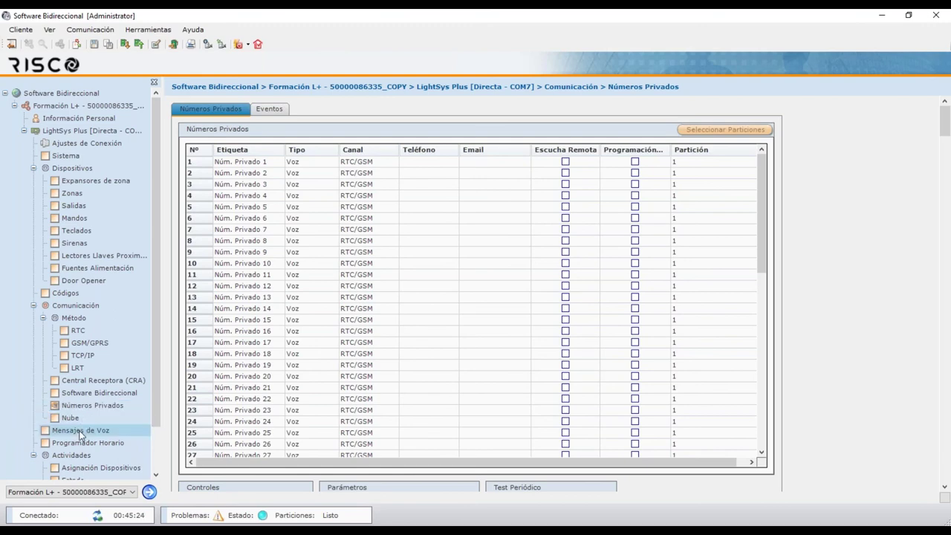
click(96, 442)
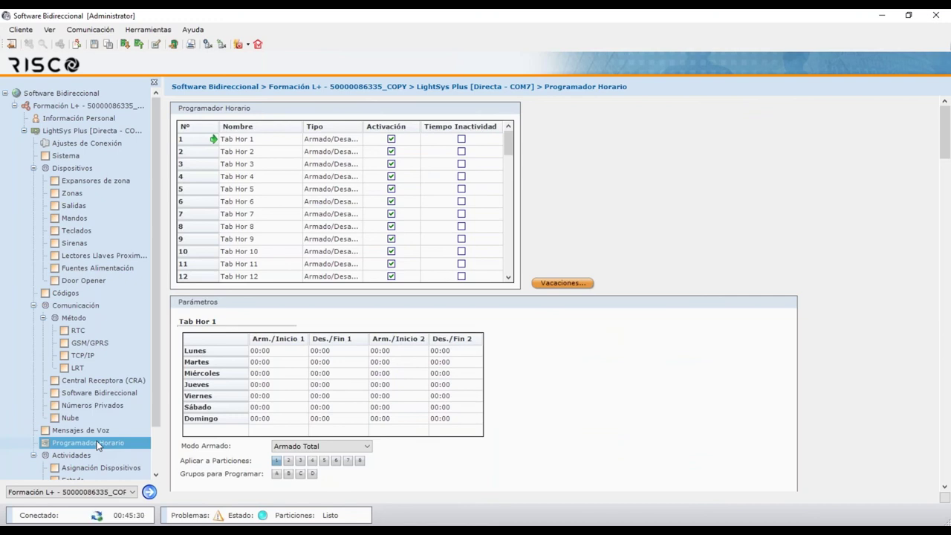
drag(508, 145, 510, 288)
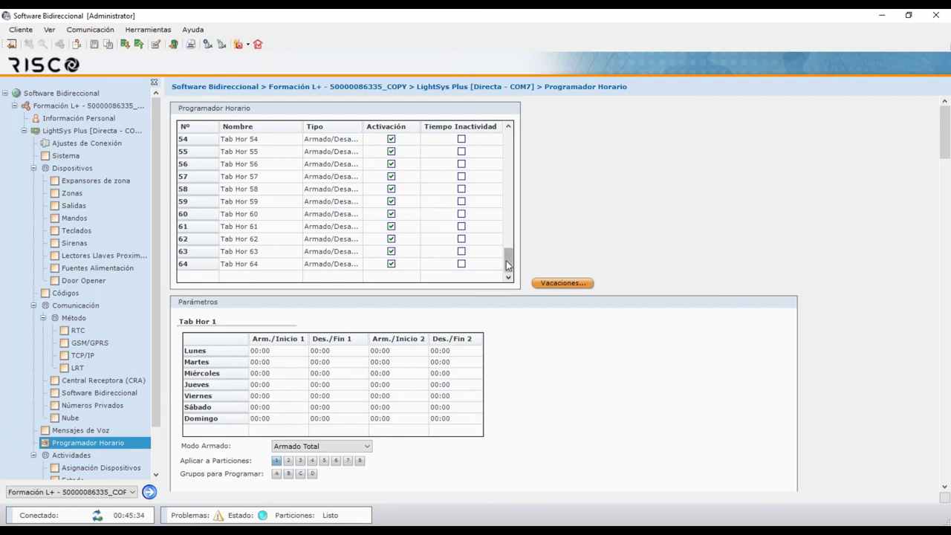
drag(509, 265, 509, 140)
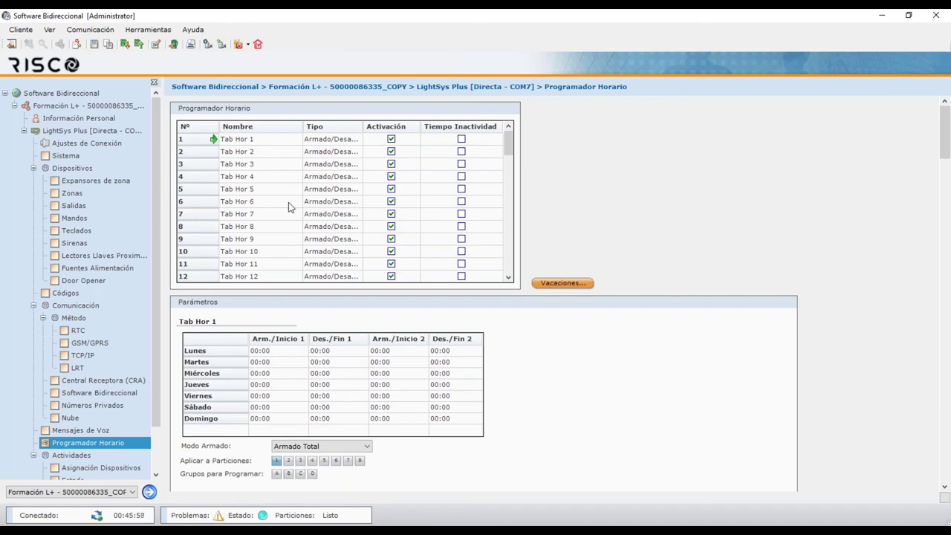
click(327, 147)
click(327, 143)
click(327, 143)
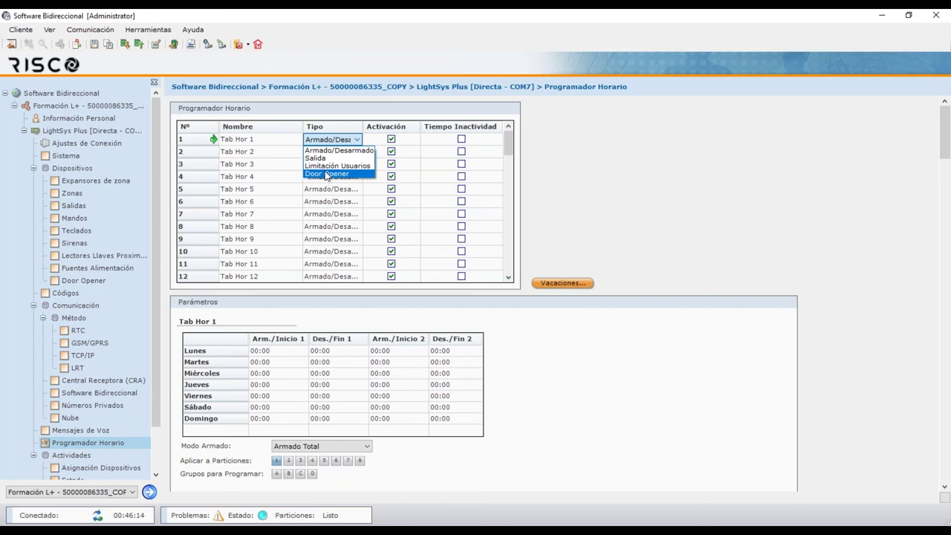
click(262, 360)
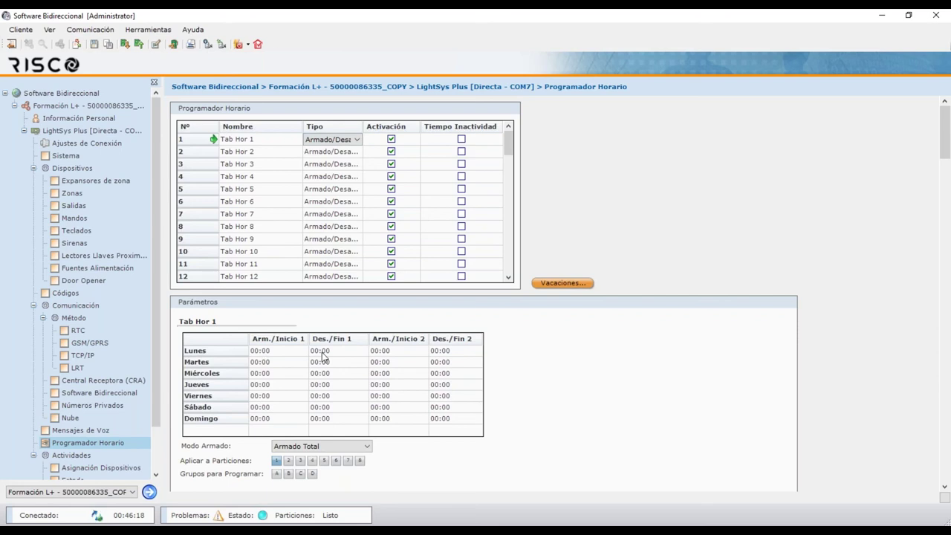
click(346, 139)
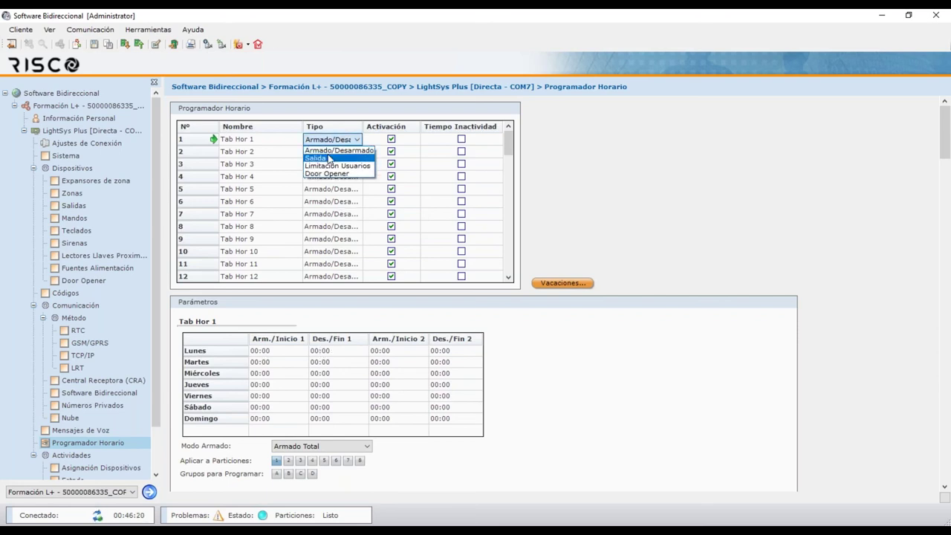
click(267, 355)
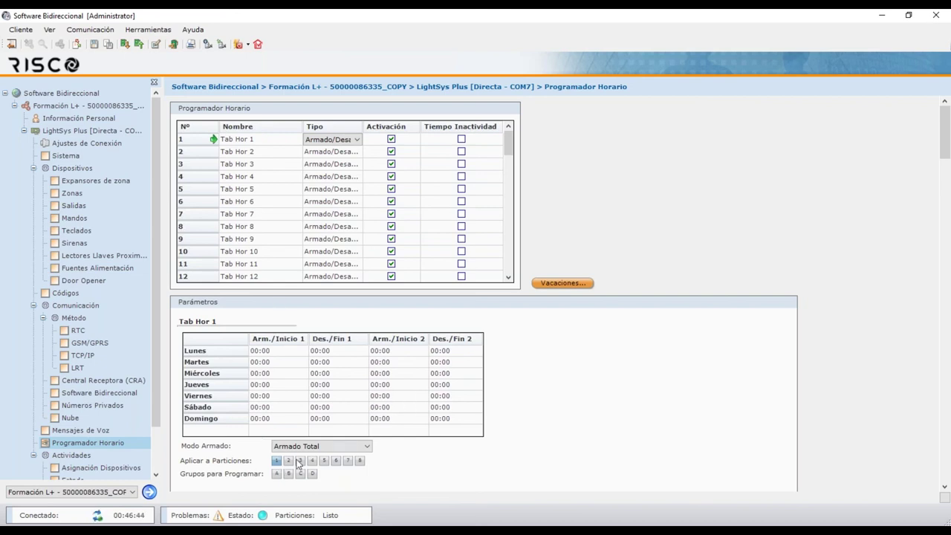
click(324, 447)
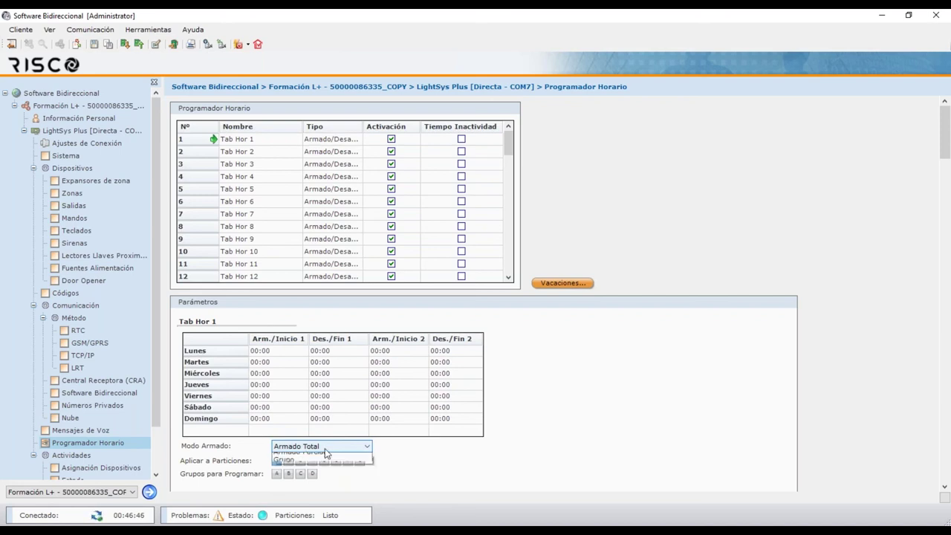
click(324, 456)
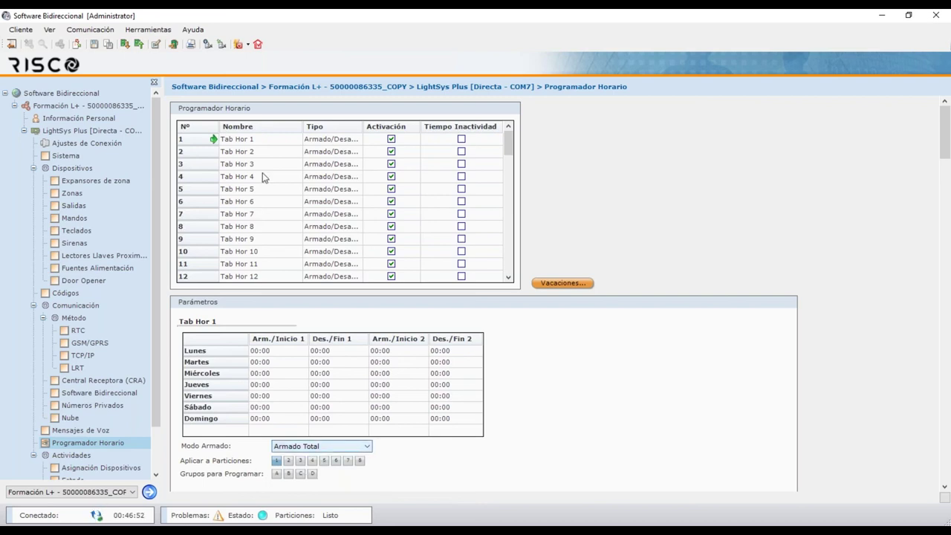
click(350, 142)
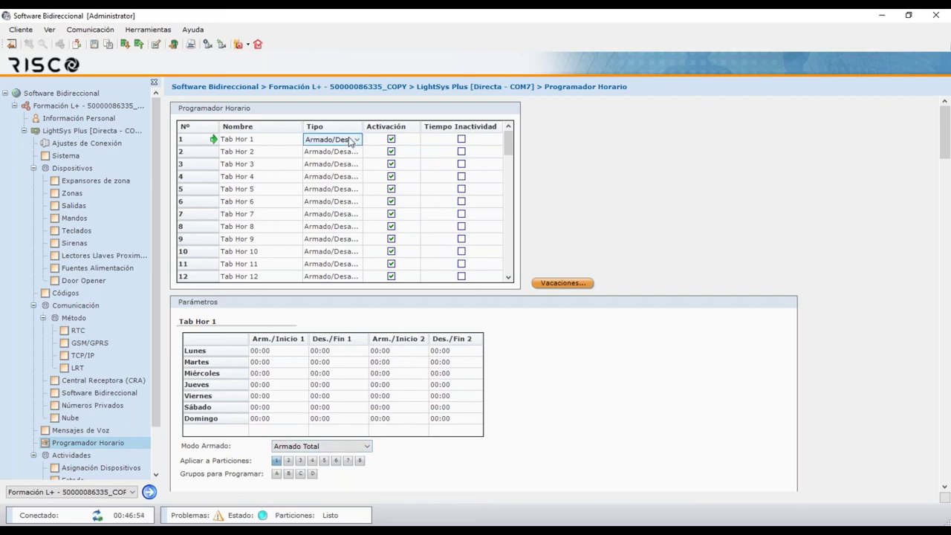
click(352, 139)
click(332, 159)
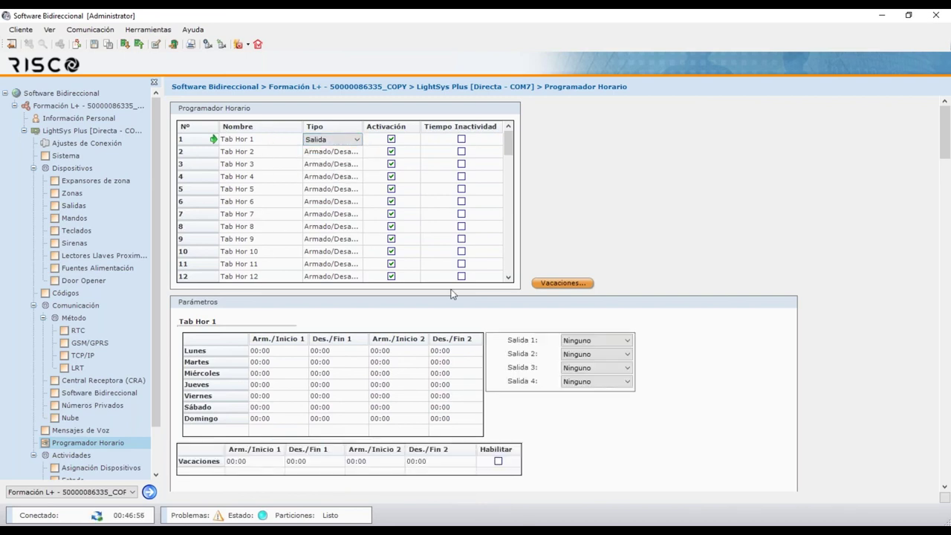
click(345, 139)
click(336, 165)
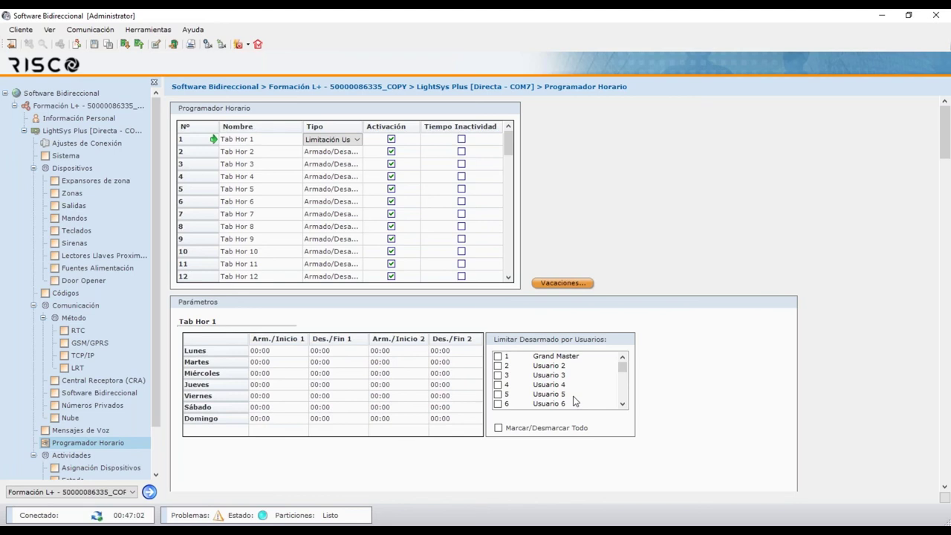
click(345, 139)
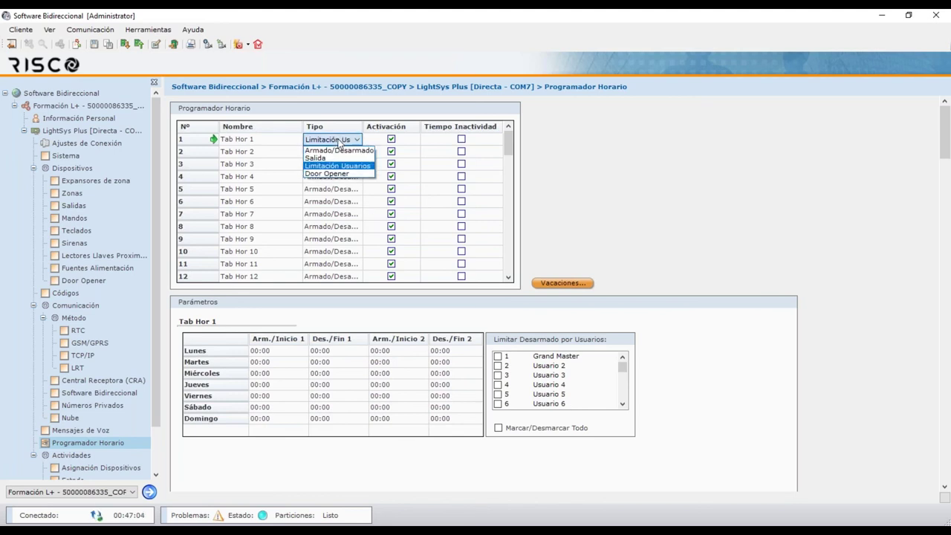
click(340, 173)
click(338, 176)
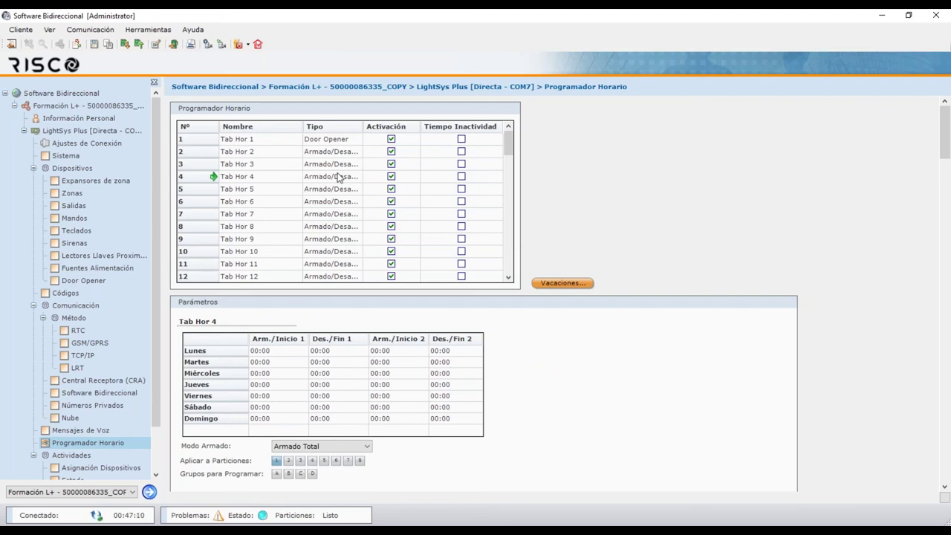
click(333, 142)
click(332, 141)
click(342, 140)
click(331, 147)
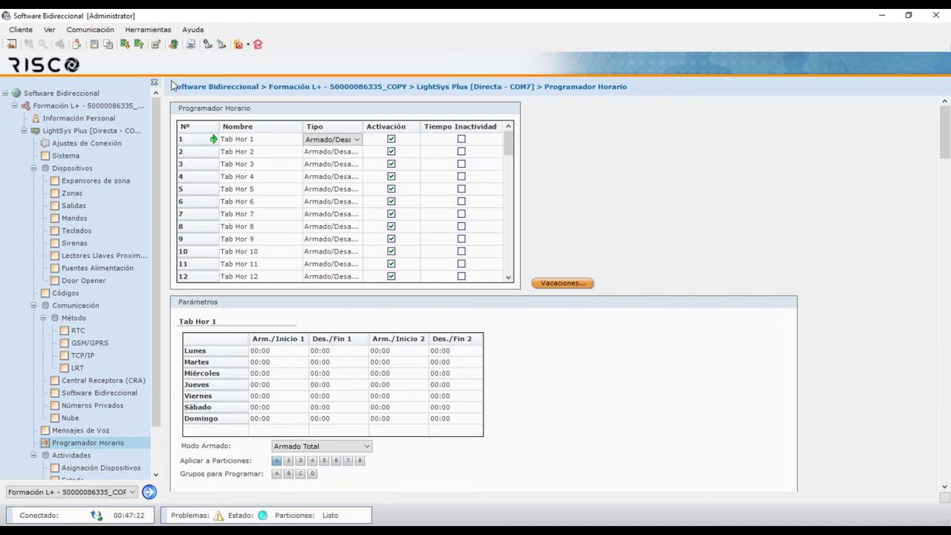
Generate the 3-page installer report from Mantenimiento remoto and raise the report window
click(258, 45)
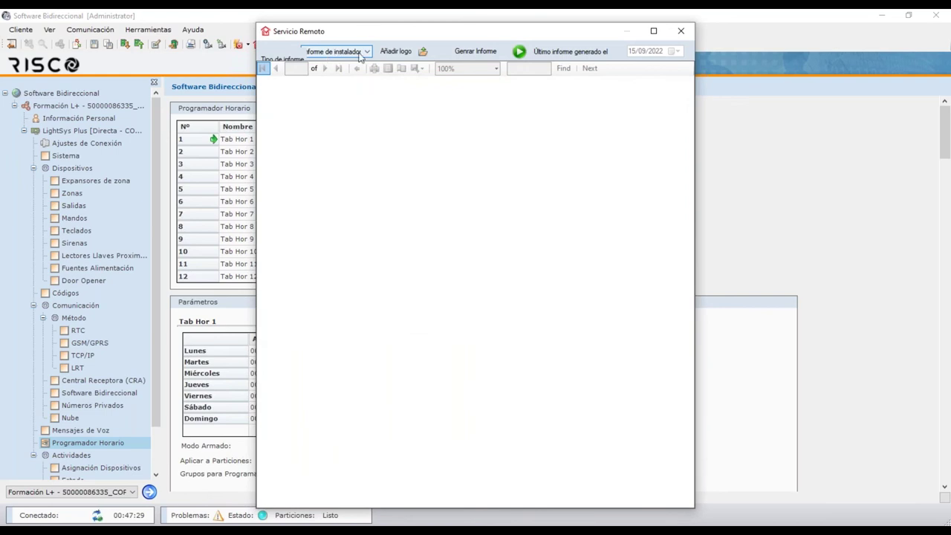
click(520, 54)
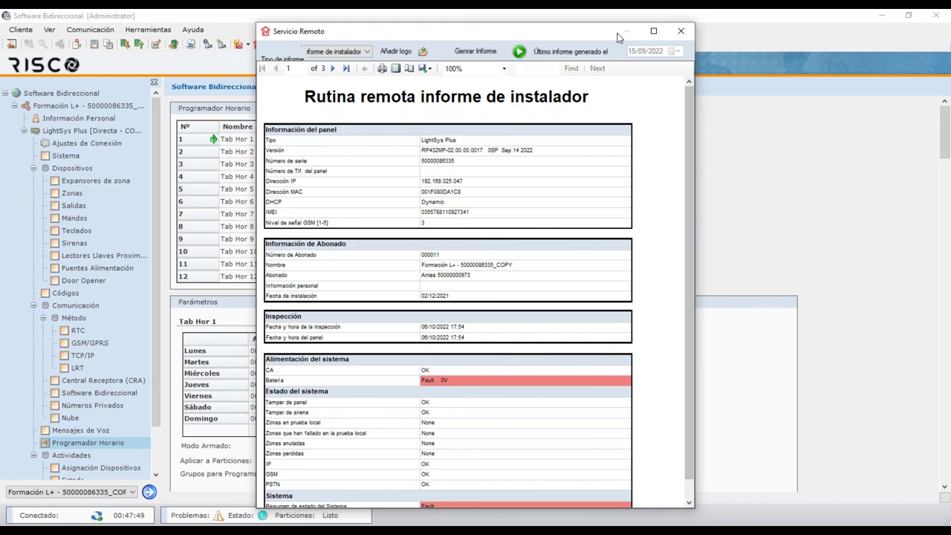
drag(606, 32, 601, 17)
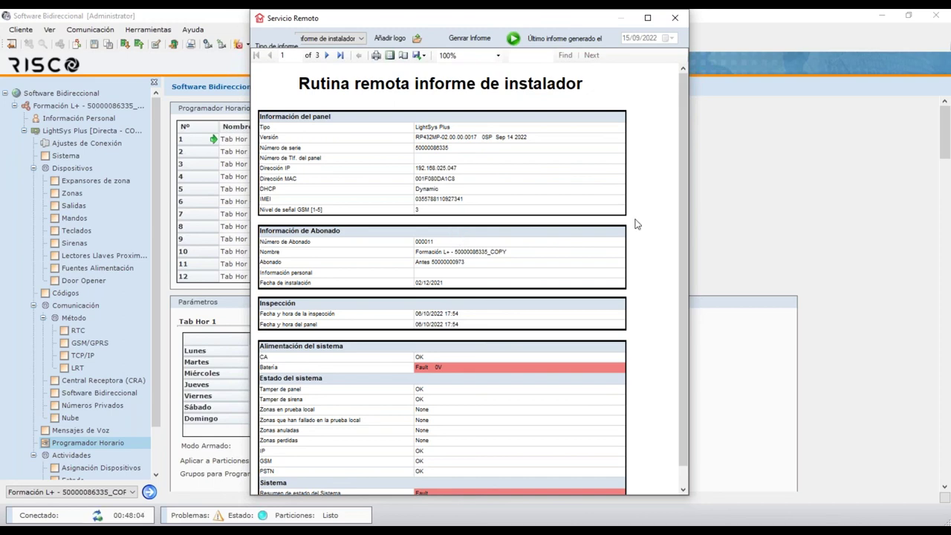
Scroll through report page 2's zone activations, Zone Expander1 and RF battery/RSSI tables
drag(684, 201, 684, 191)
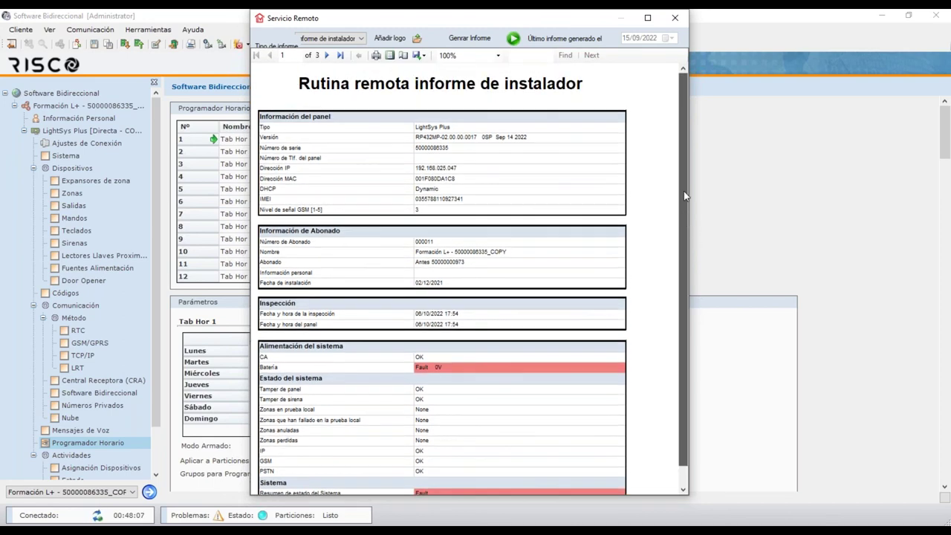
click(327, 56)
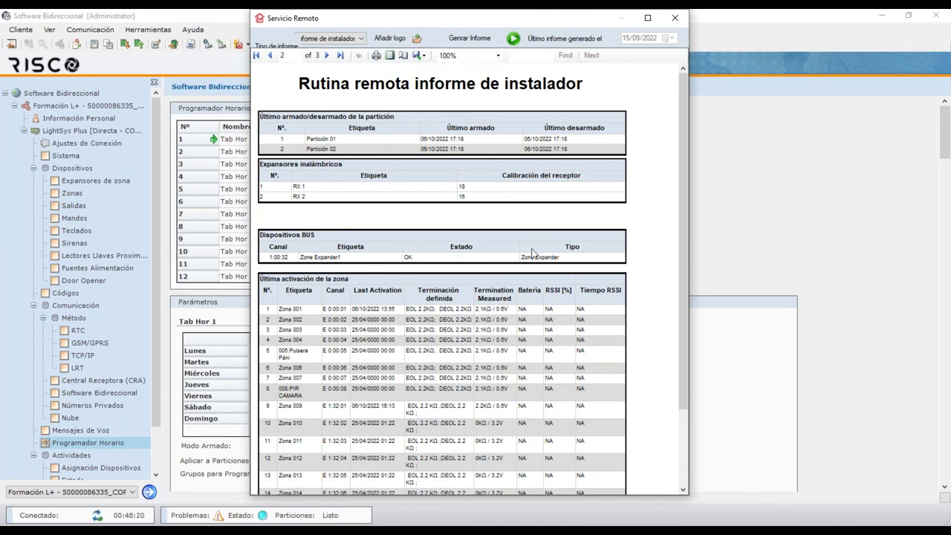
drag(681, 248, 693, 332)
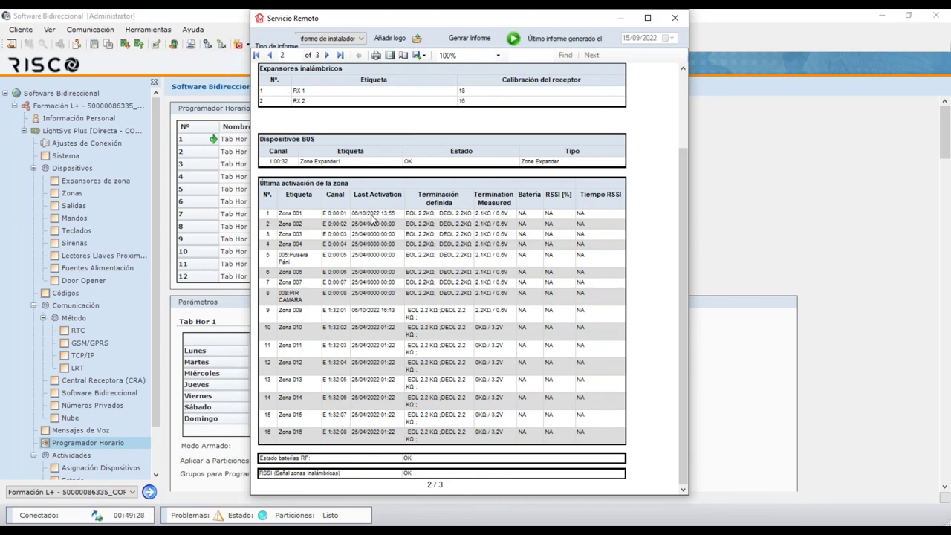
Go to page 3 of 3 of the installer report, showing the last 40 panel events
click(326, 56)
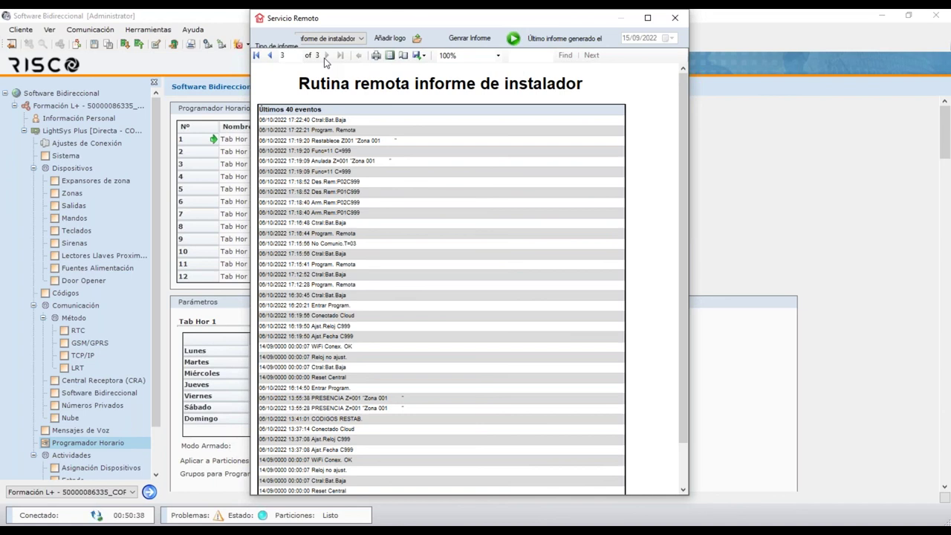
Close the Servicio Remoto report window, confirming with Ok, and return to the main window
click(678, 26)
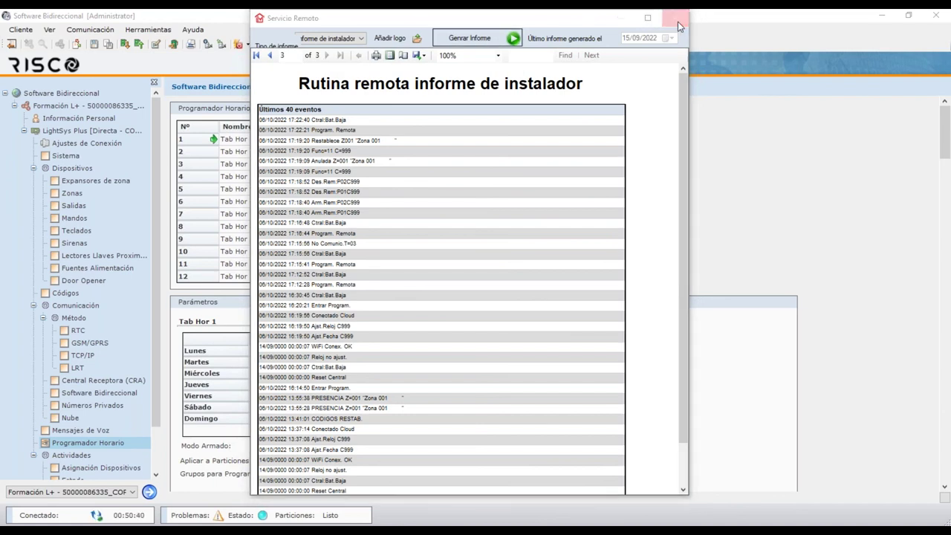
click(547, 338)
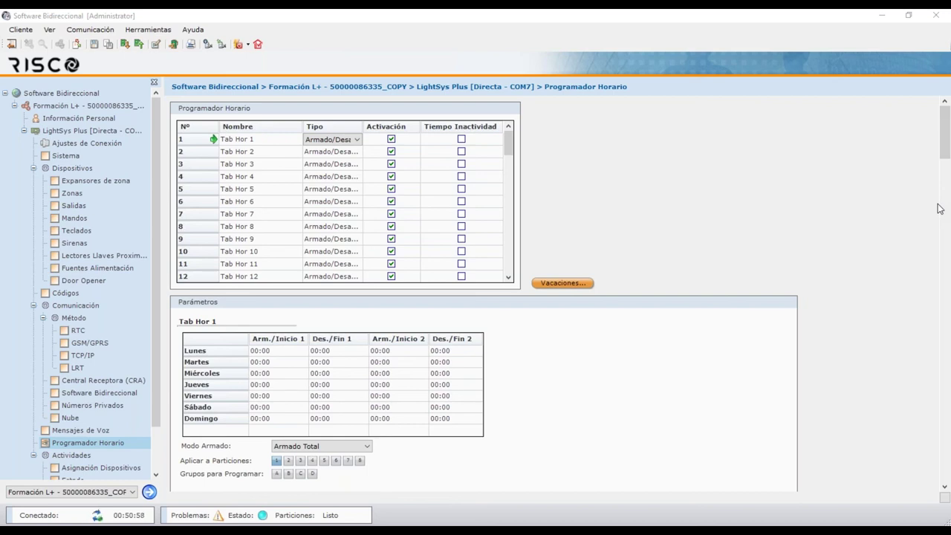
click(596, 15)
Browse the client menu options, then close the menu without choosing anything
click(32, 31)
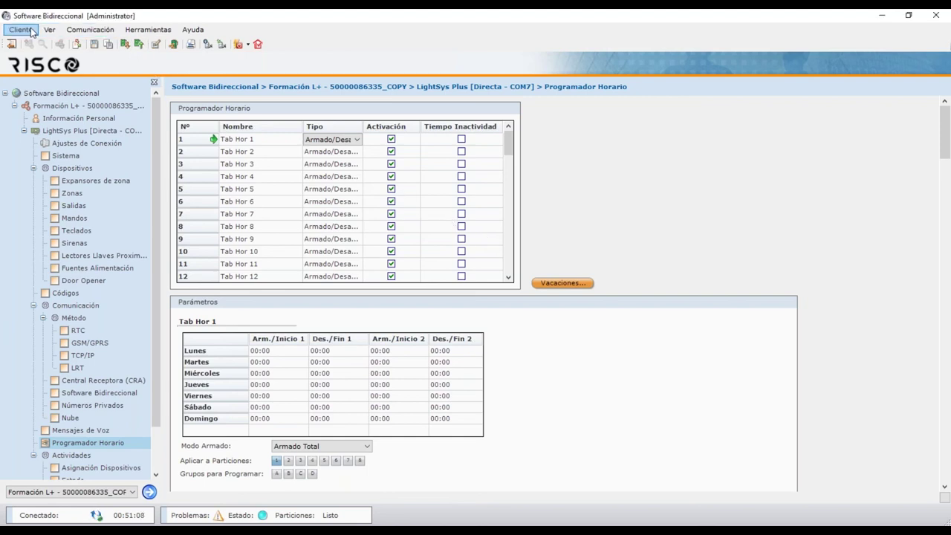
click(32, 32)
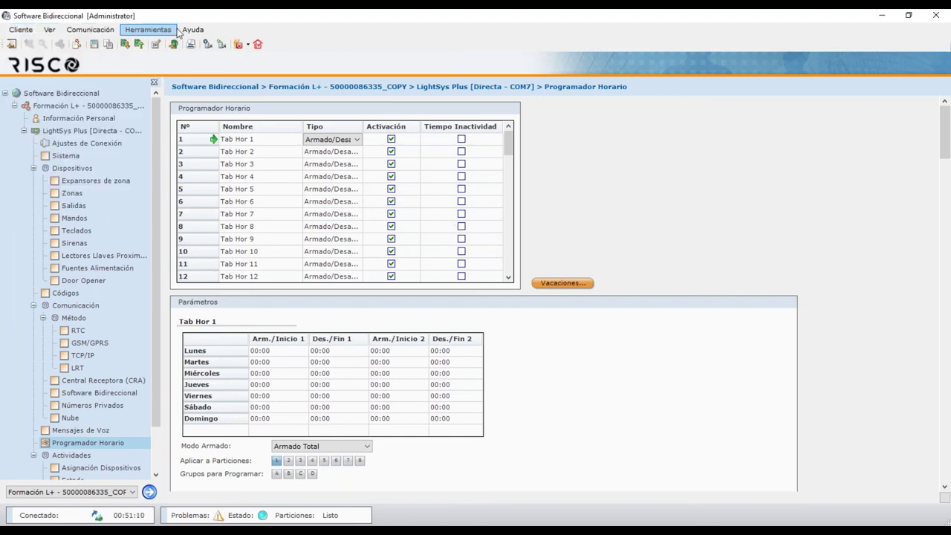
click(253, 12)
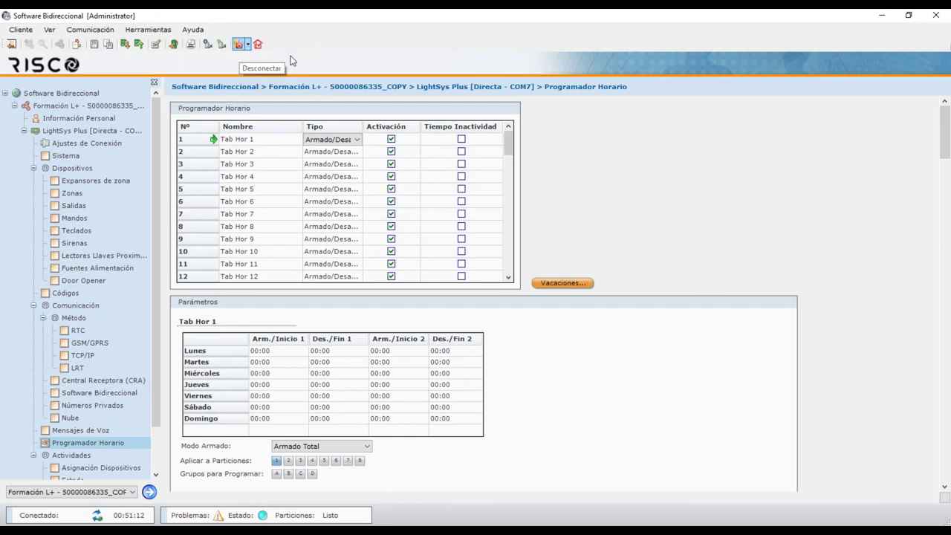
Disconnect from the alarm panel with Desconectar, then dismiss the client menu unchanged
click(237, 44)
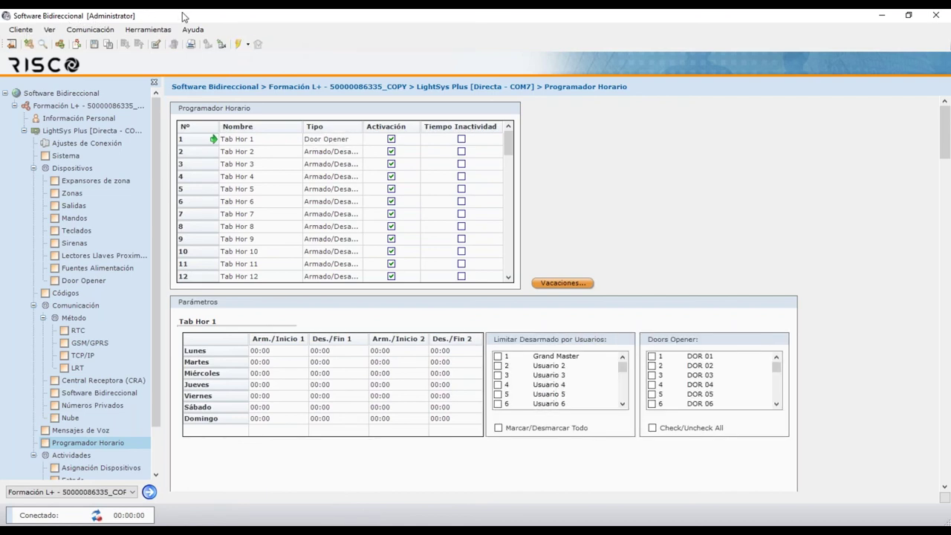
click(21, 30)
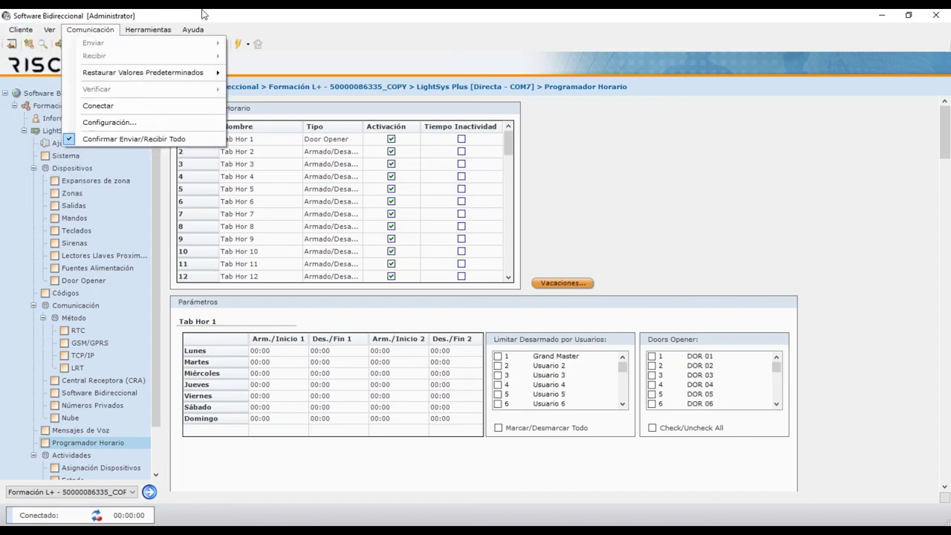
click(90, 30)
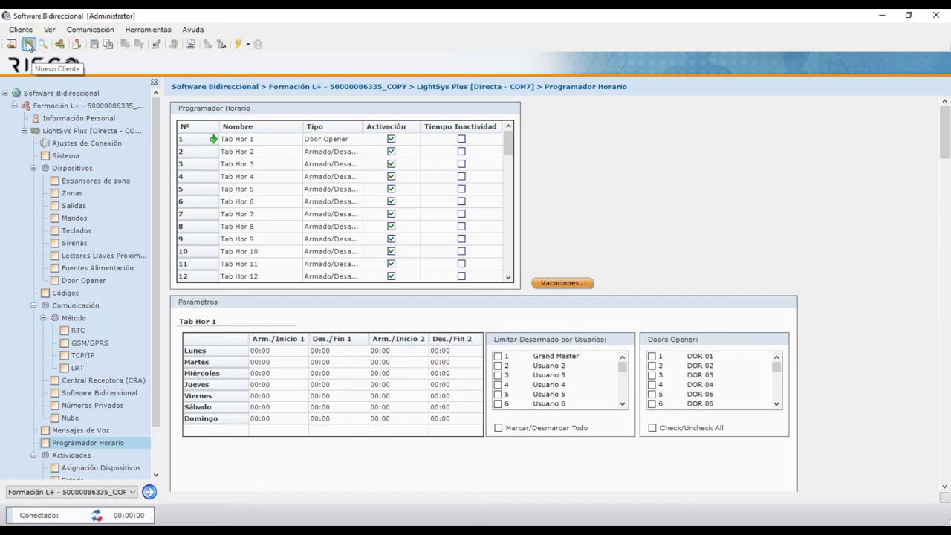
Fill in a new client: Central LightSys Plus, name 'Panel', client code 0SP
click(28, 45)
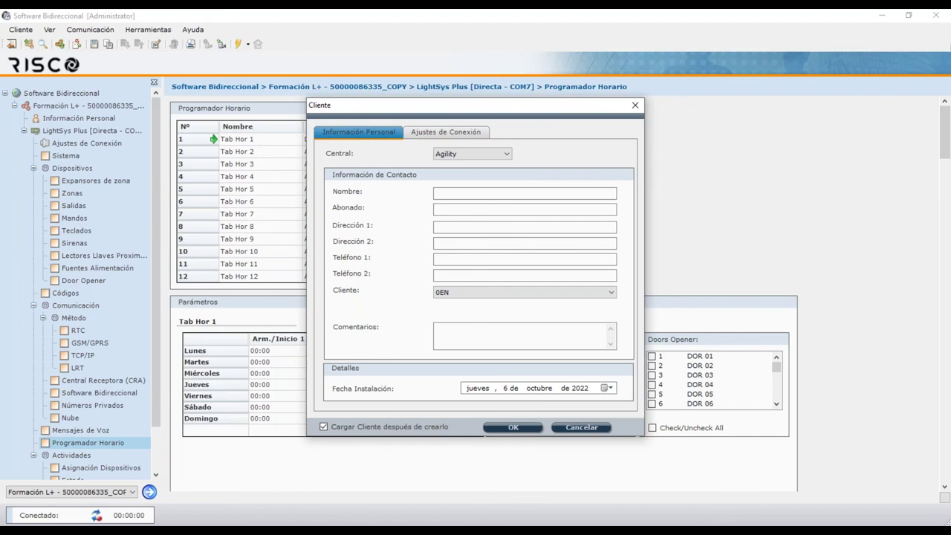
click(498, 156)
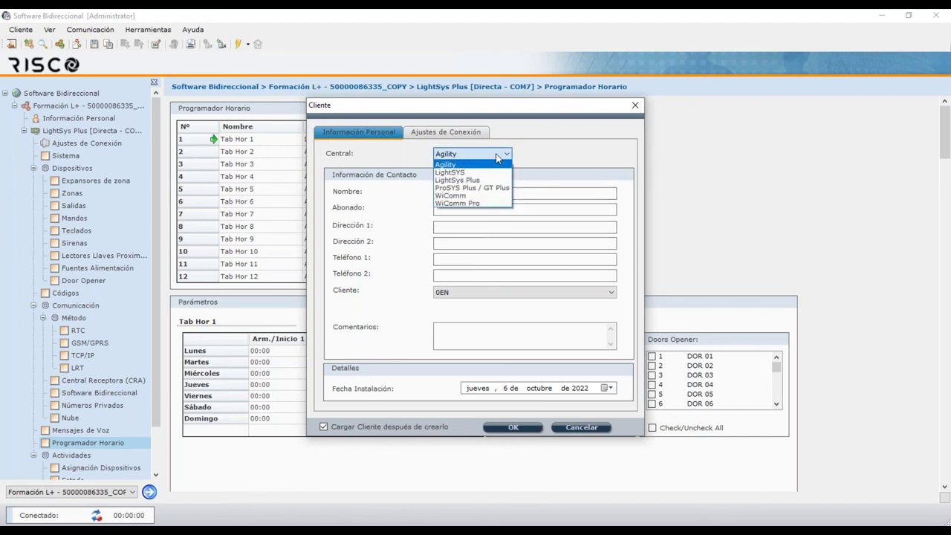
click(481, 180)
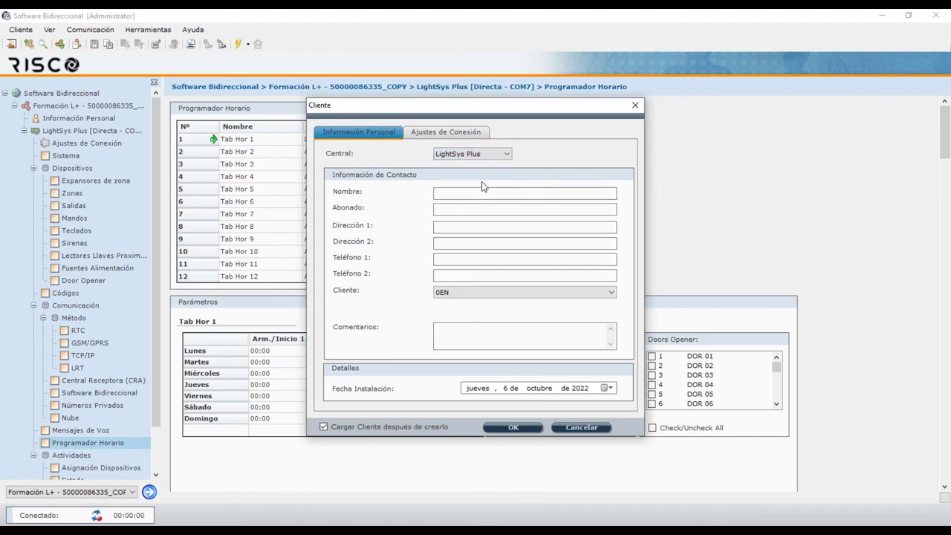
click(477, 195)
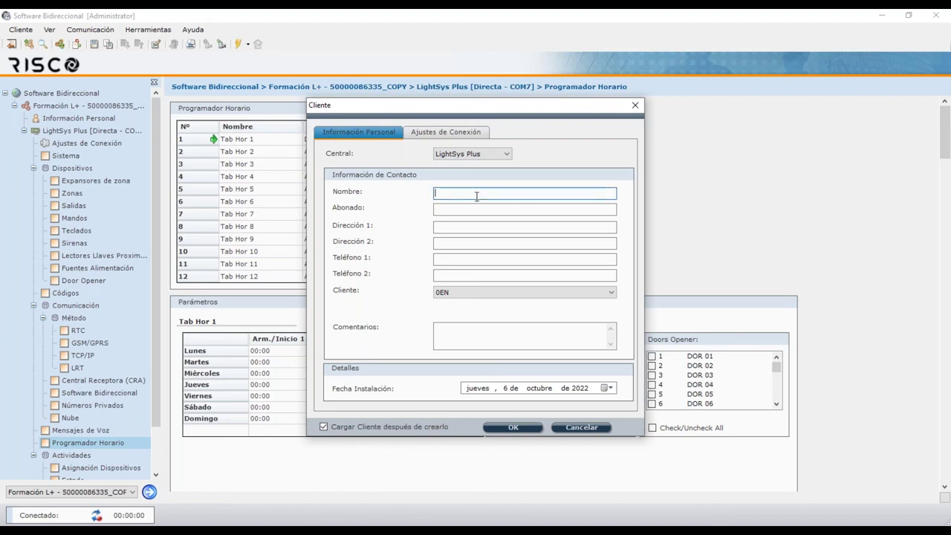
text(Panel)
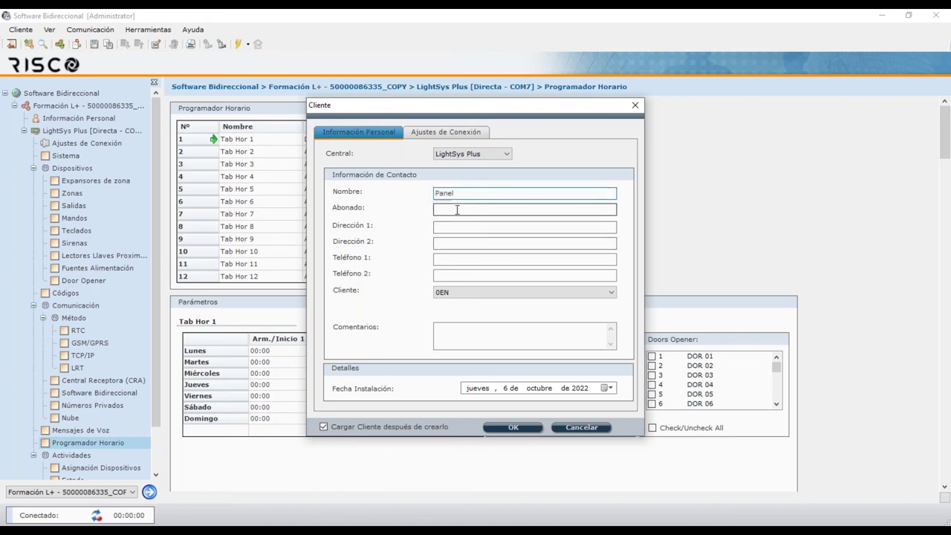
click(459, 260)
click(463, 275)
click(473, 295)
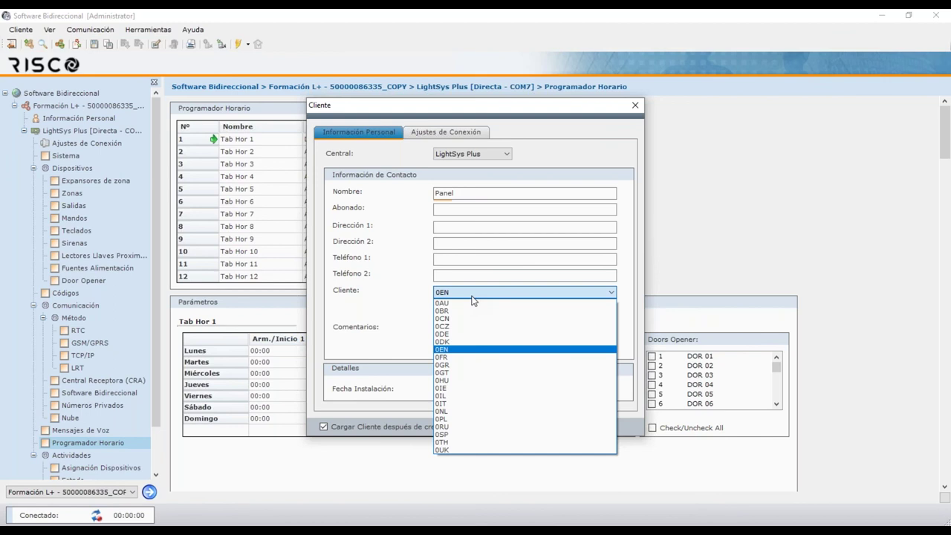
click(455, 435)
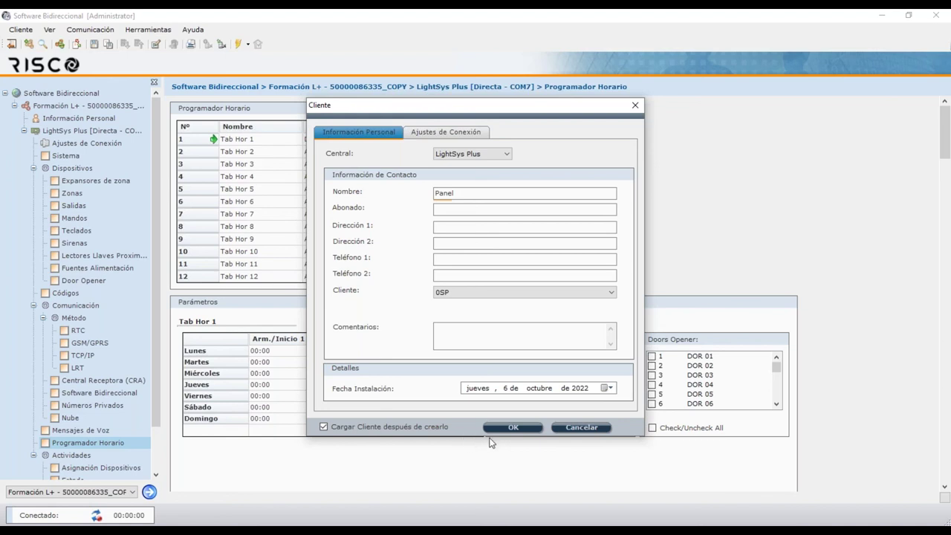
Confirm the new Panel client with OK and answer Sí to save the previous client's changes
click(512, 429)
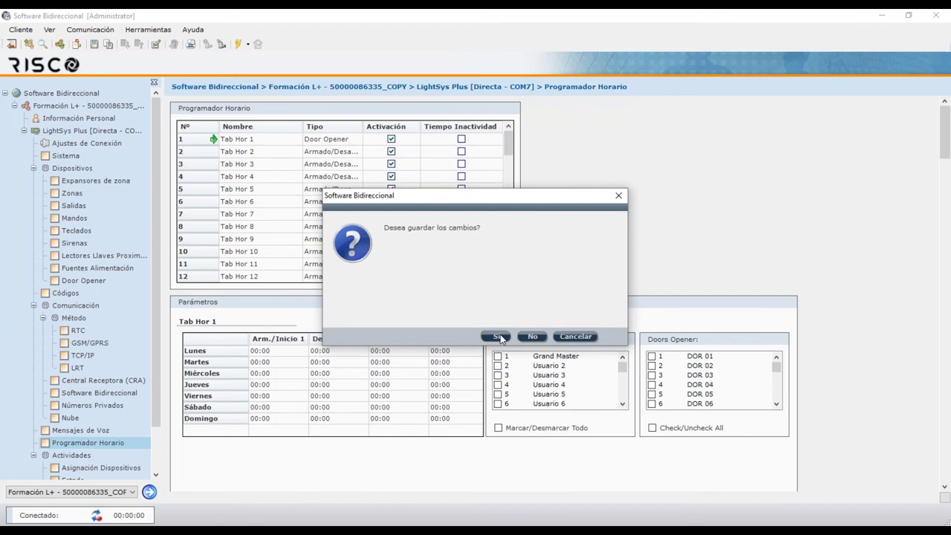
click(502, 338)
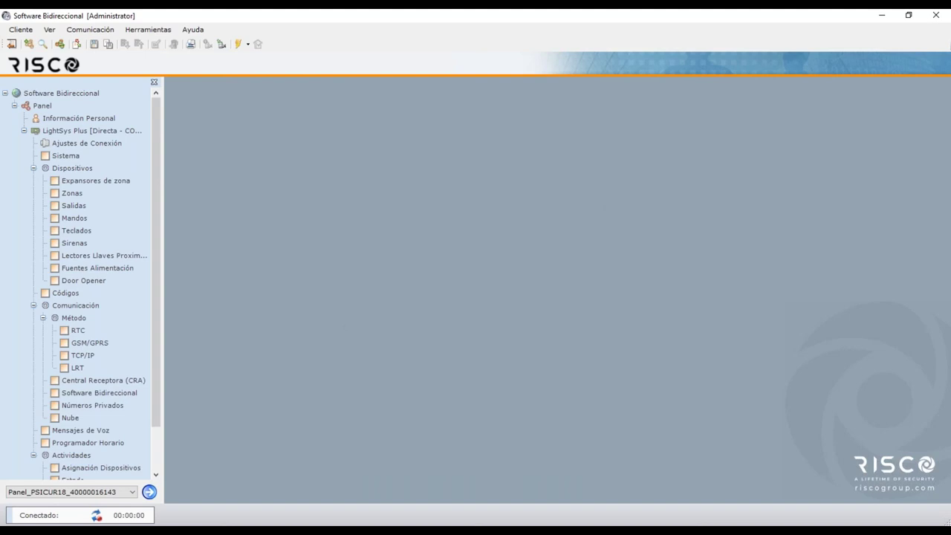
click(21, 30)
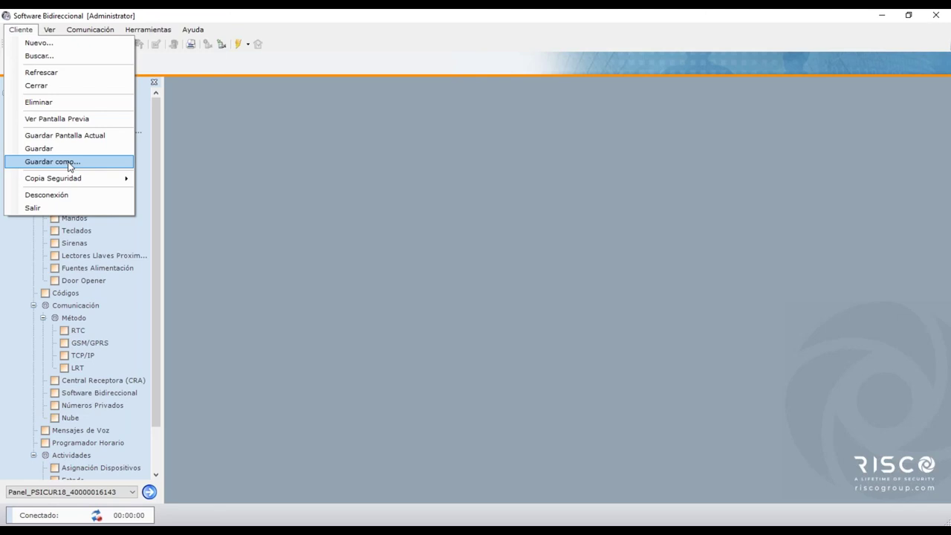
mouse_move(72, 182)
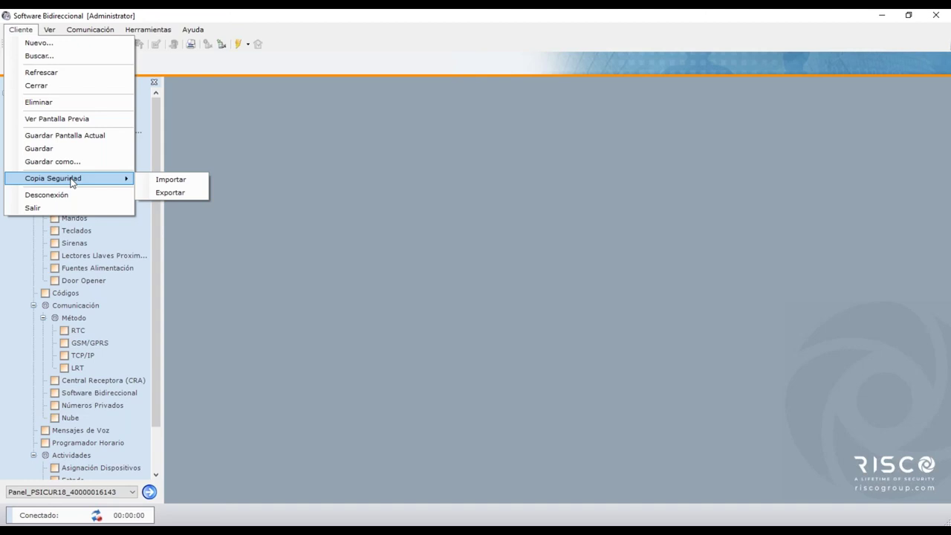
click(718, 186)
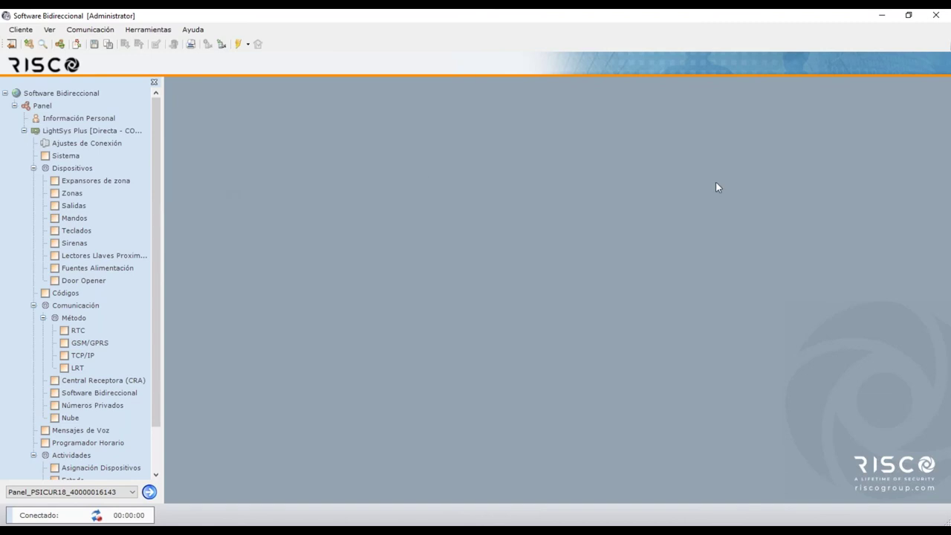